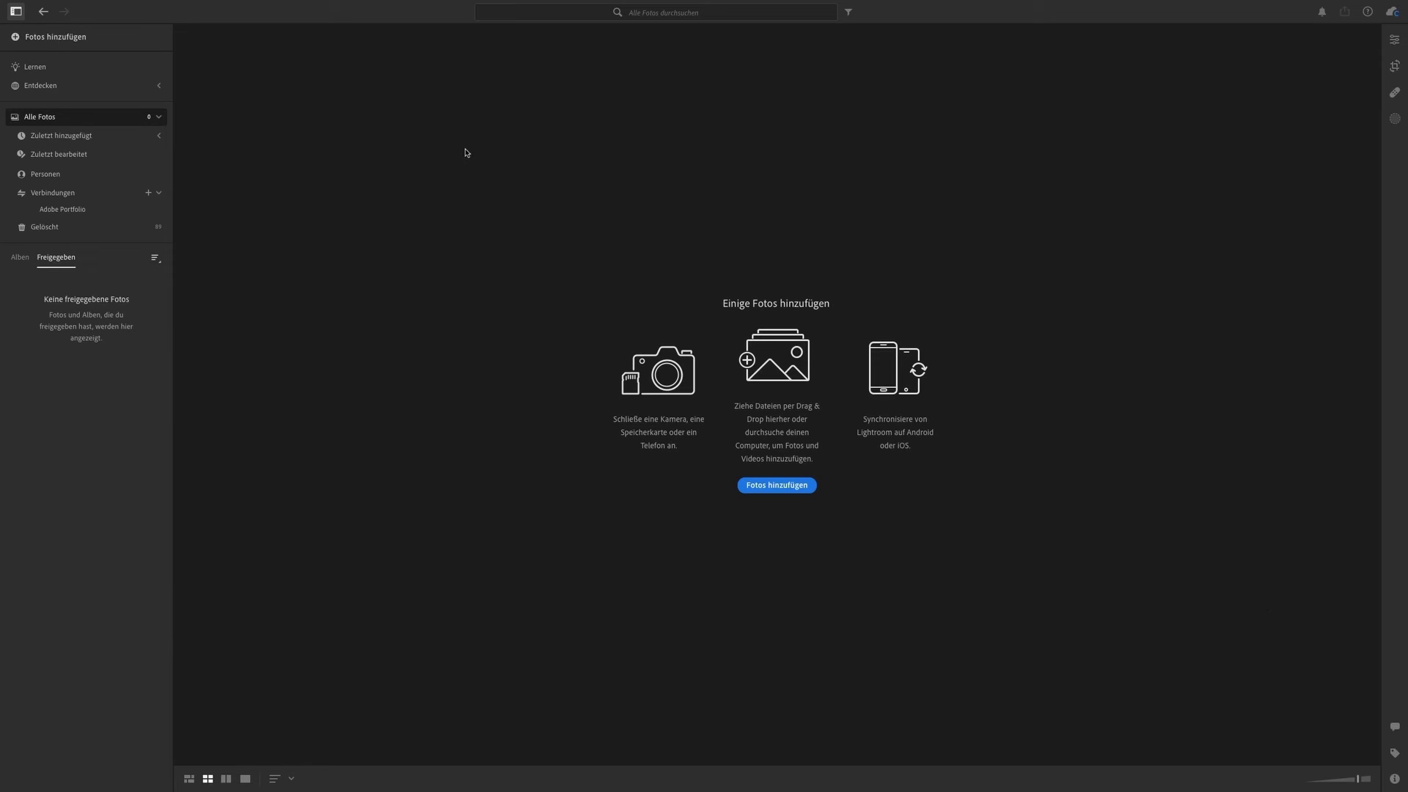
# Show the Alben list and open the Fotos hinzufügen choices, which list the two Untitled devices
pyautogui.press('p')
pyautogui.press('p')
pyautogui.click(770, 487)
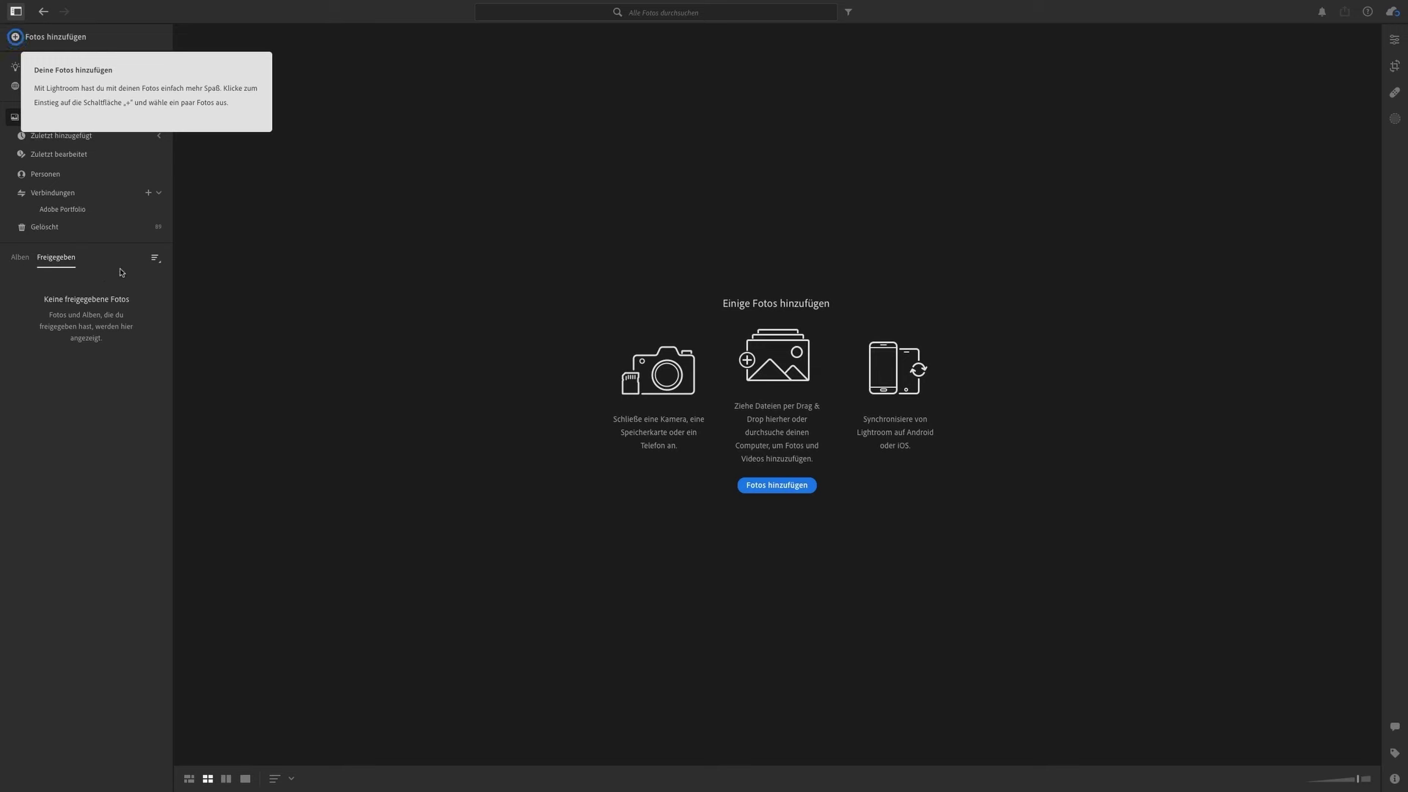
pyautogui.click(18, 262)
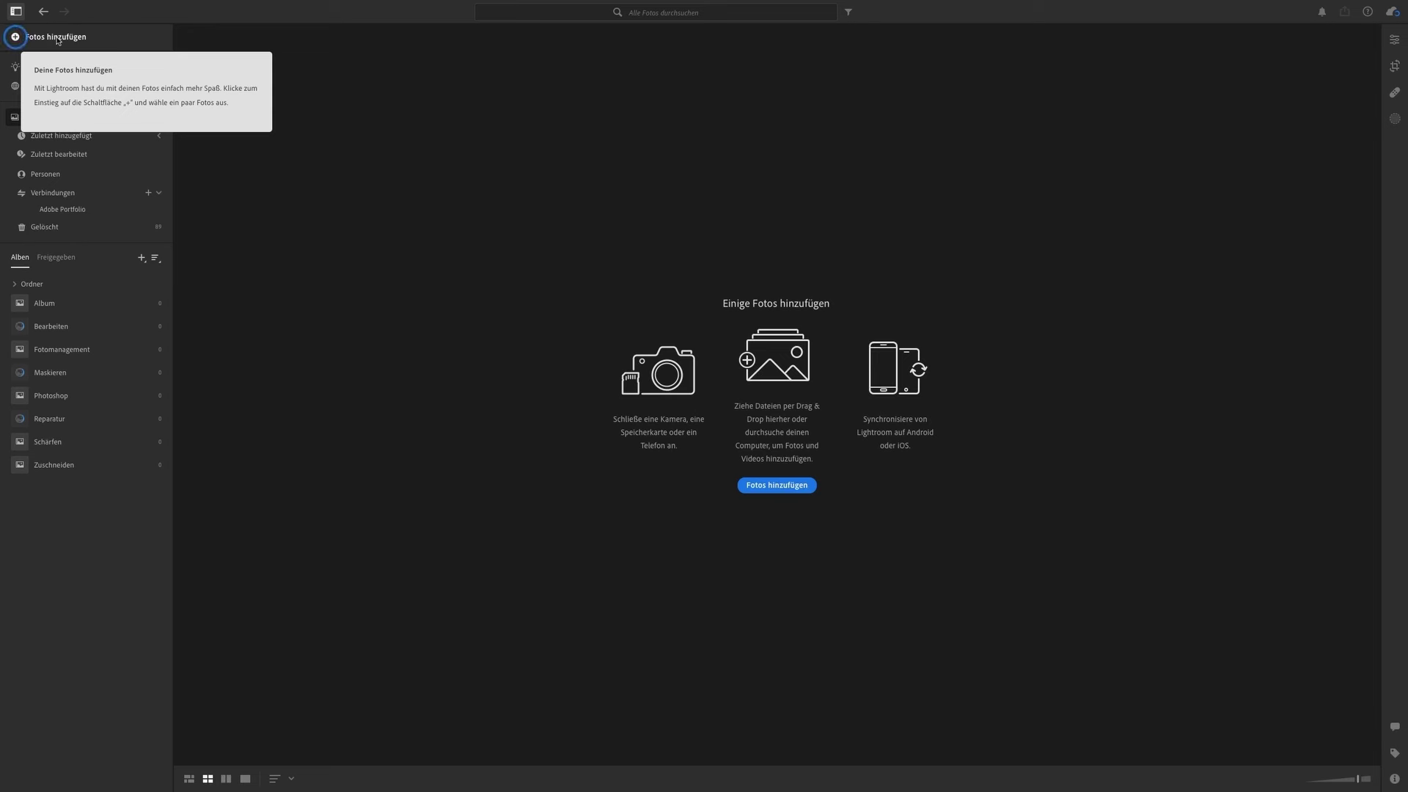
pyautogui.click(57, 38)
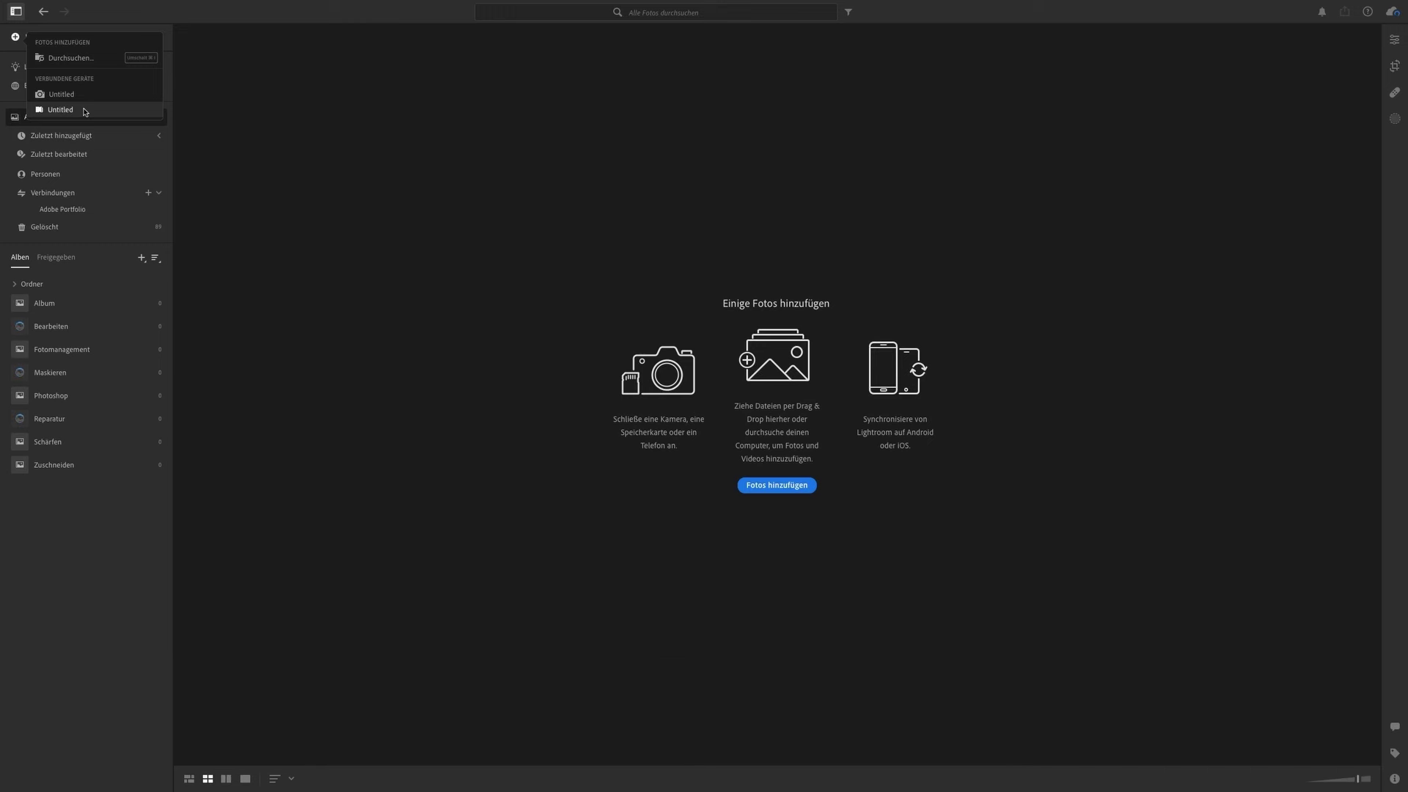
# Reopen the add-photos choices and pick the connected Untitled card as the source
pyautogui.click(762, 491)
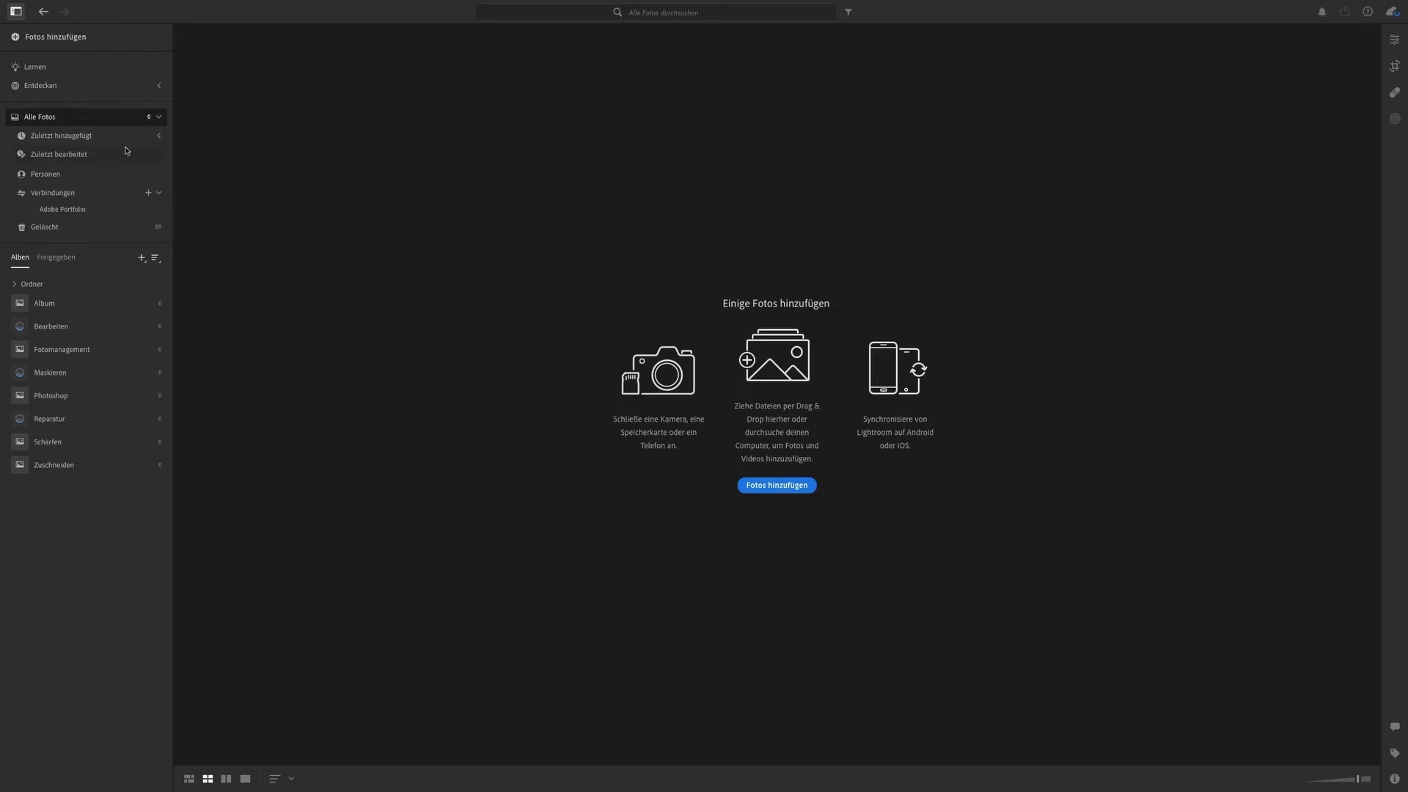
pyautogui.click(70, 36)
pyautogui.click(72, 113)
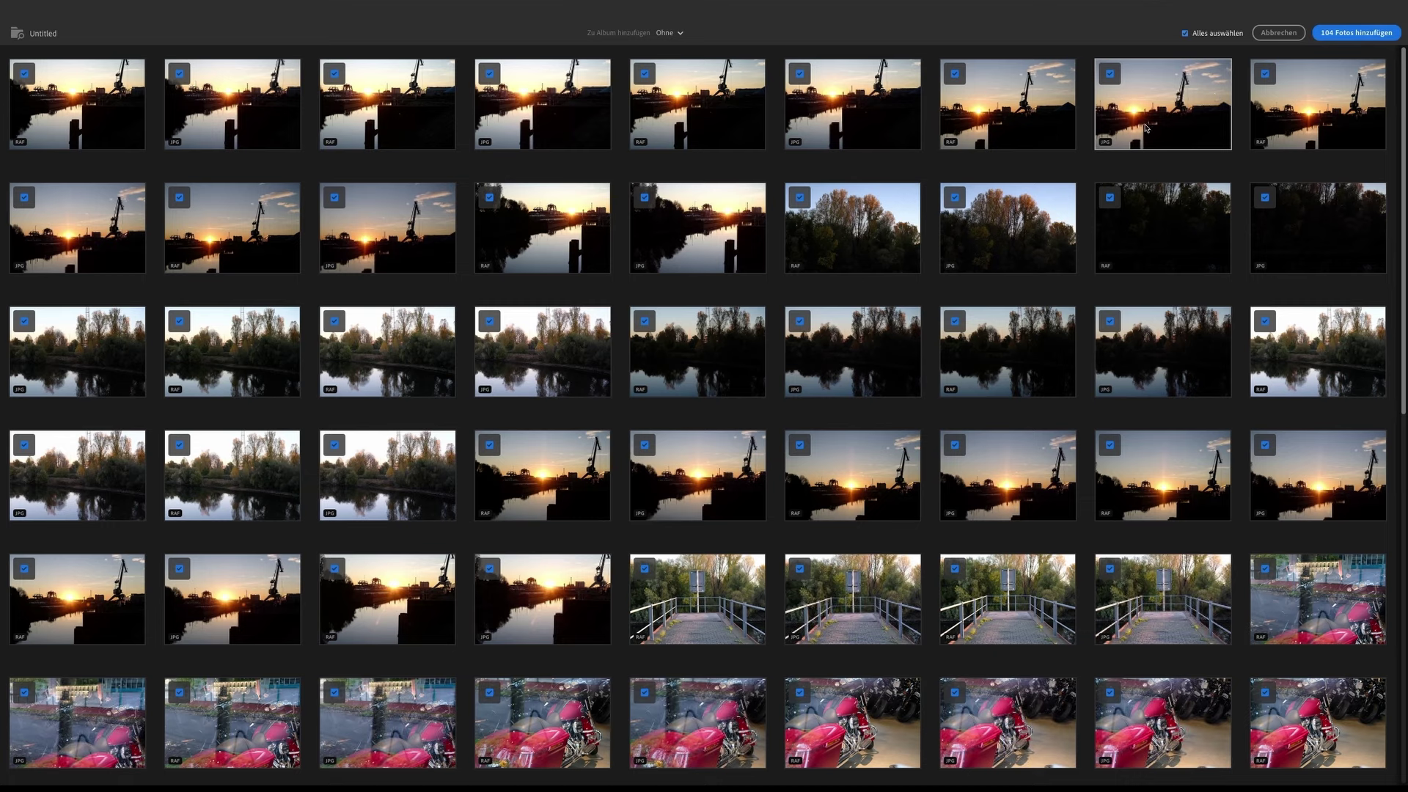
# Review the photo checkboxes, leave all checked, and add all 104 photos
pyautogui.click(1109, 197)
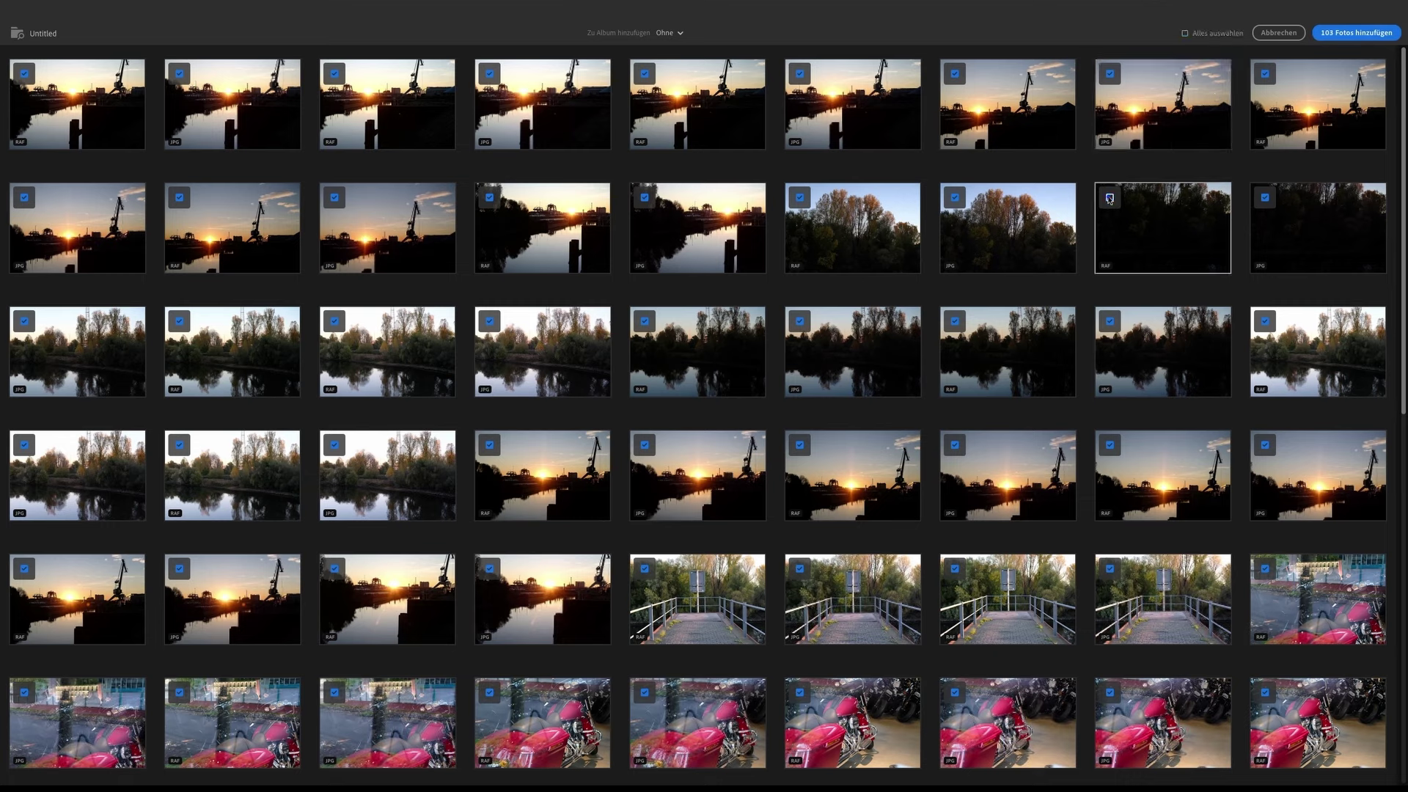
pyautogui.click(1265, 198)
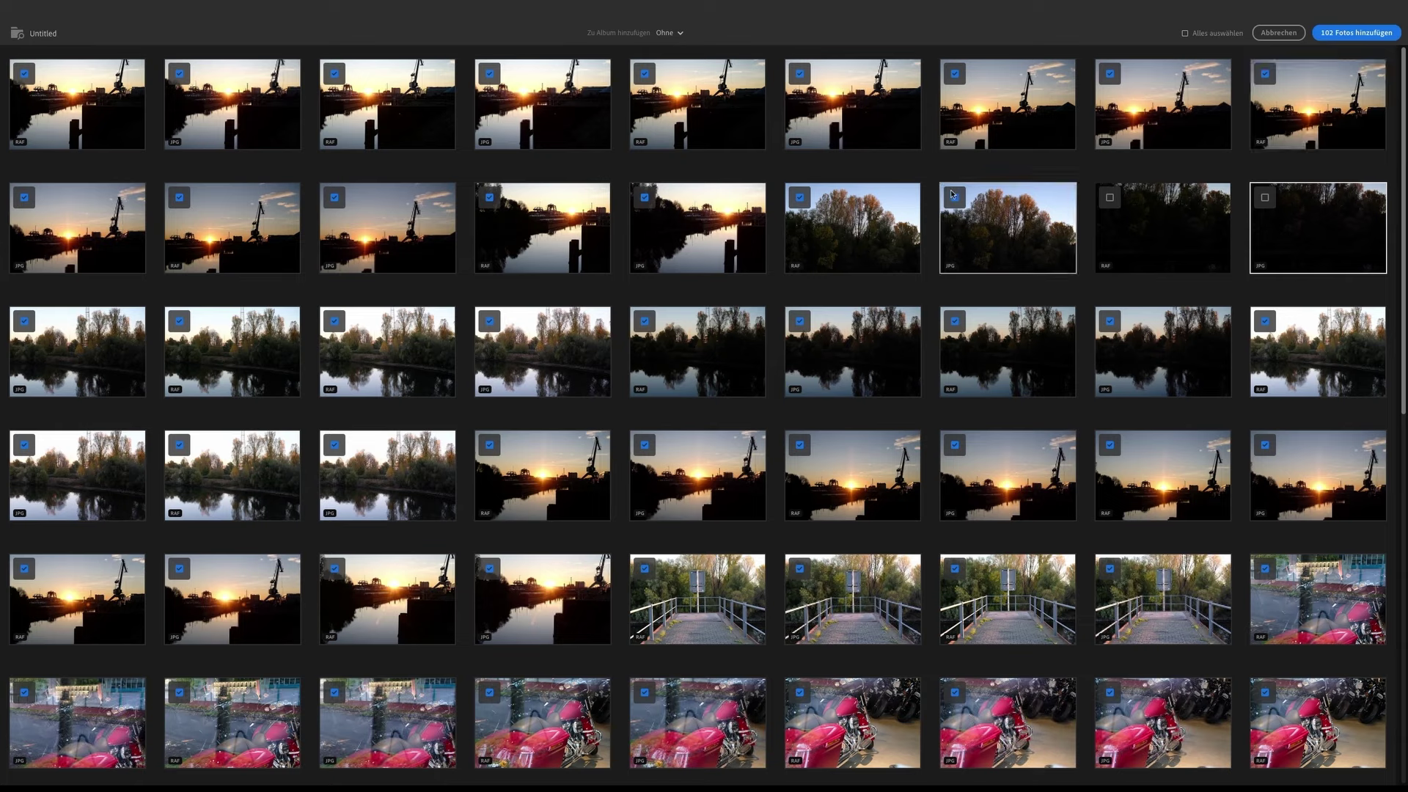
pyautogui.click(1108, 321)
pyautogui.click(1265, 322)
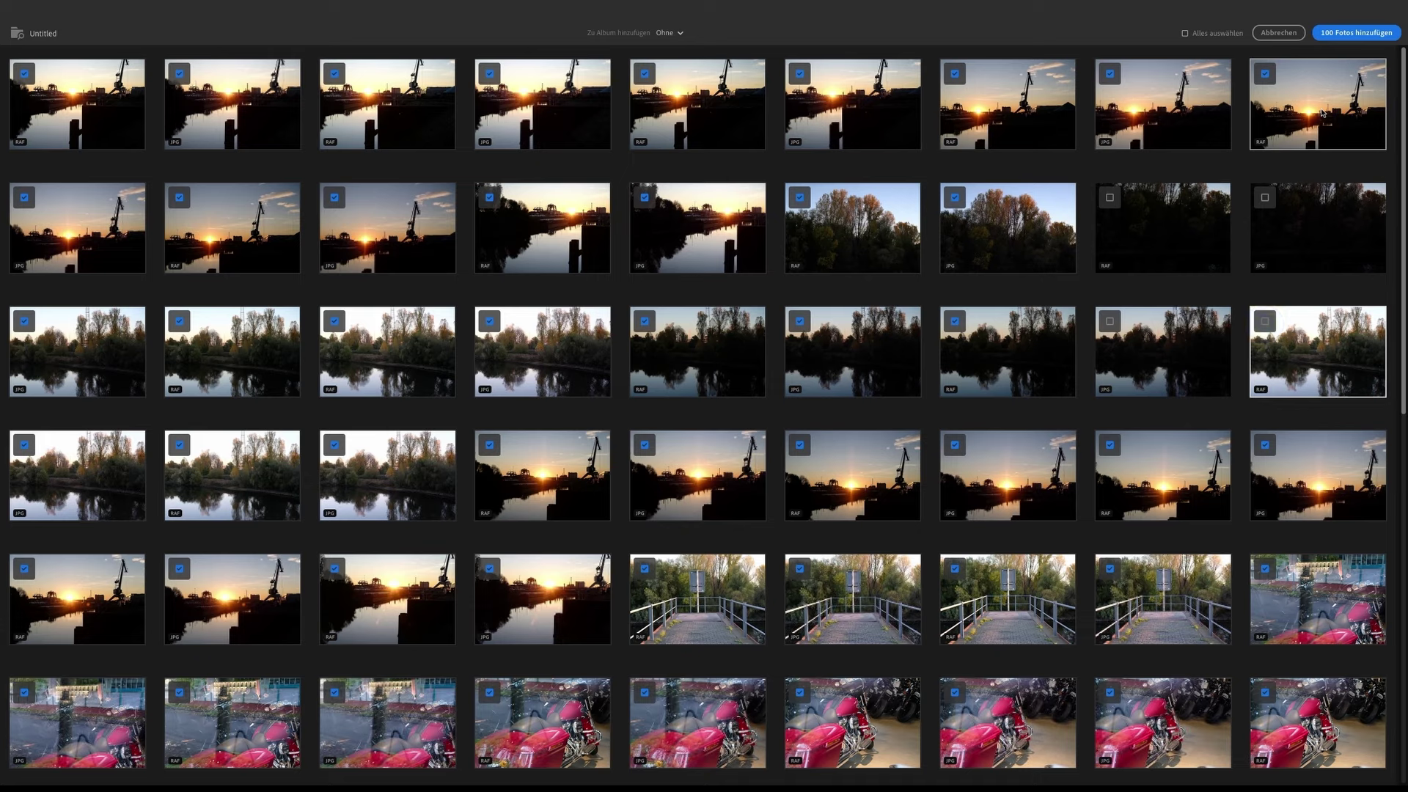
pyautogui.click(1108, 197)
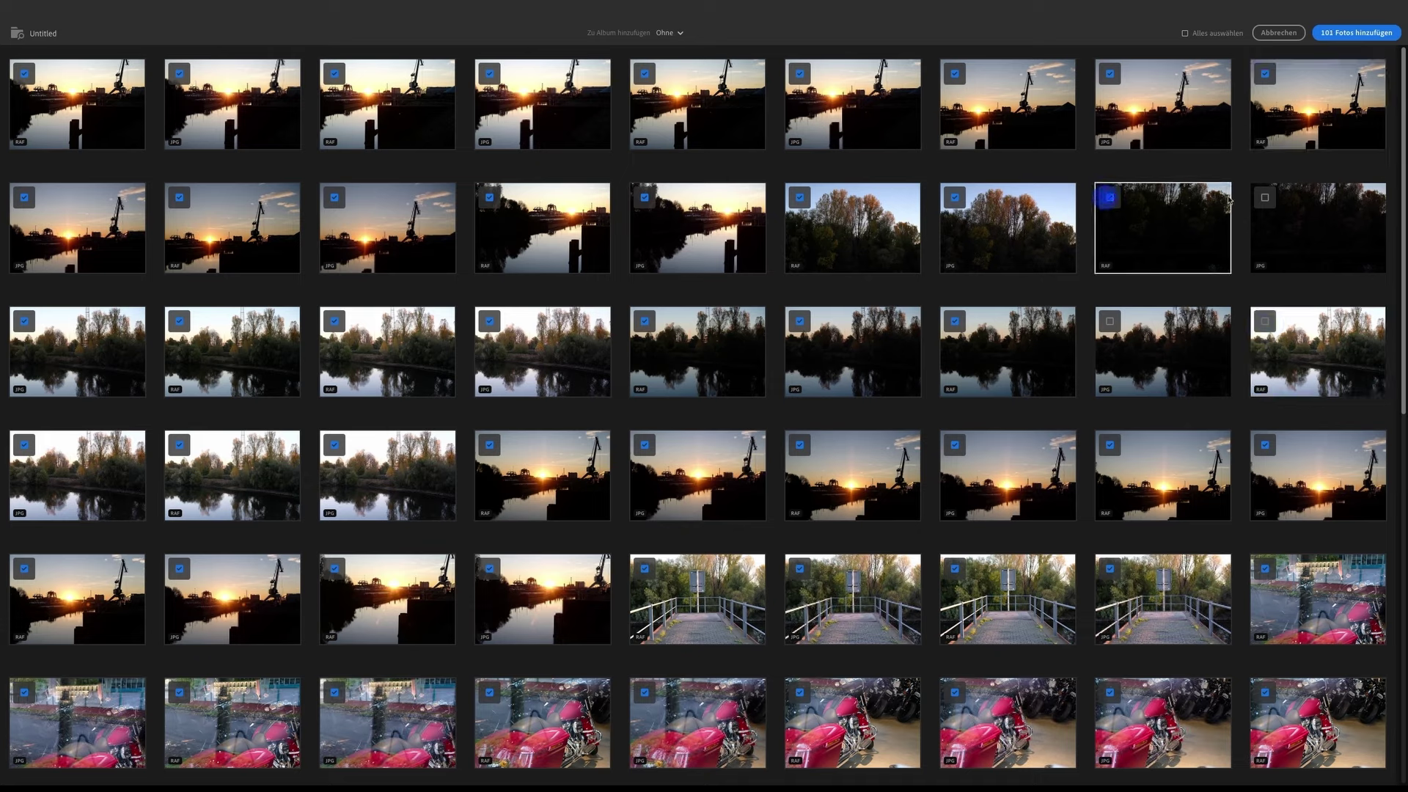
pyautogui.click(1264, 198)
pyautogui.click(1265, 321)
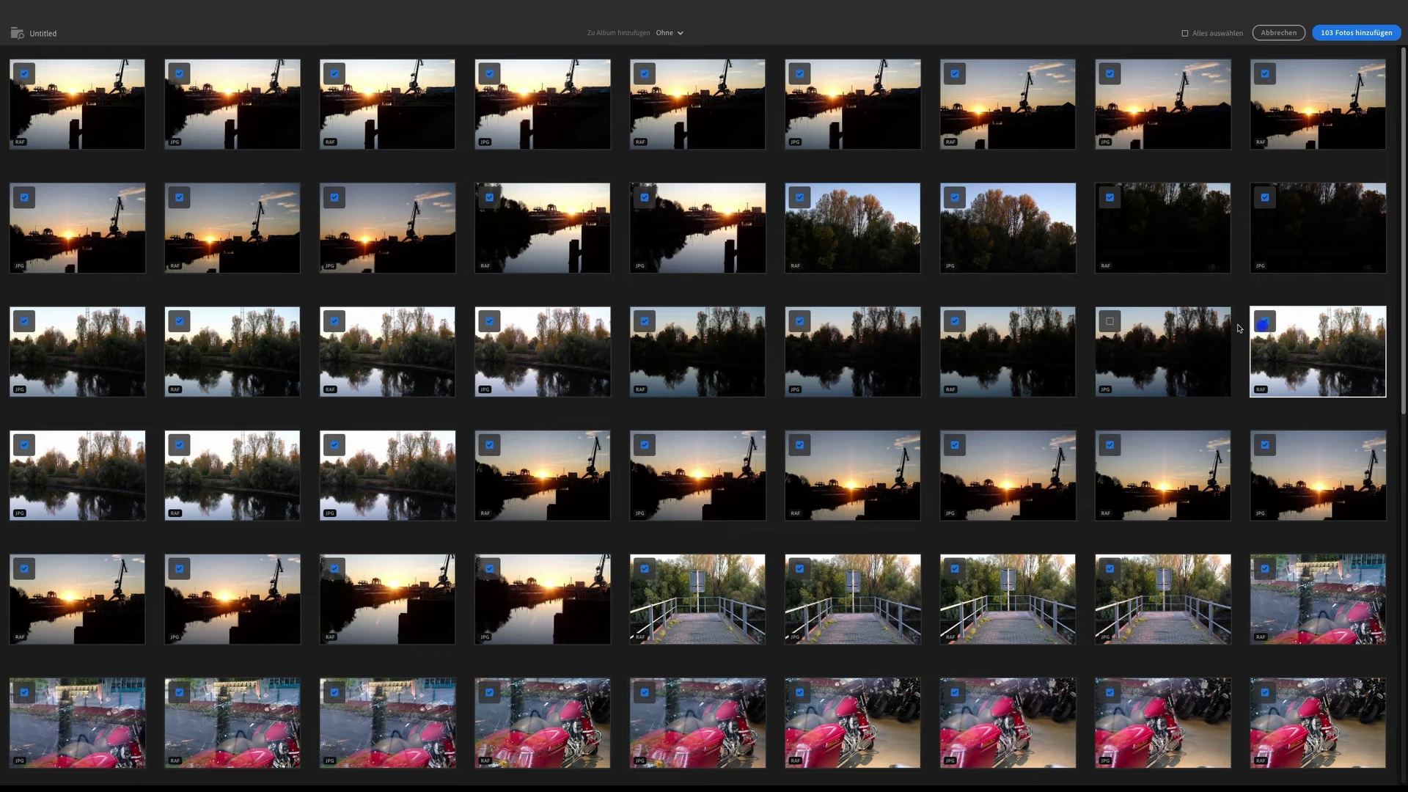
pyautogui.click(1110, 321)
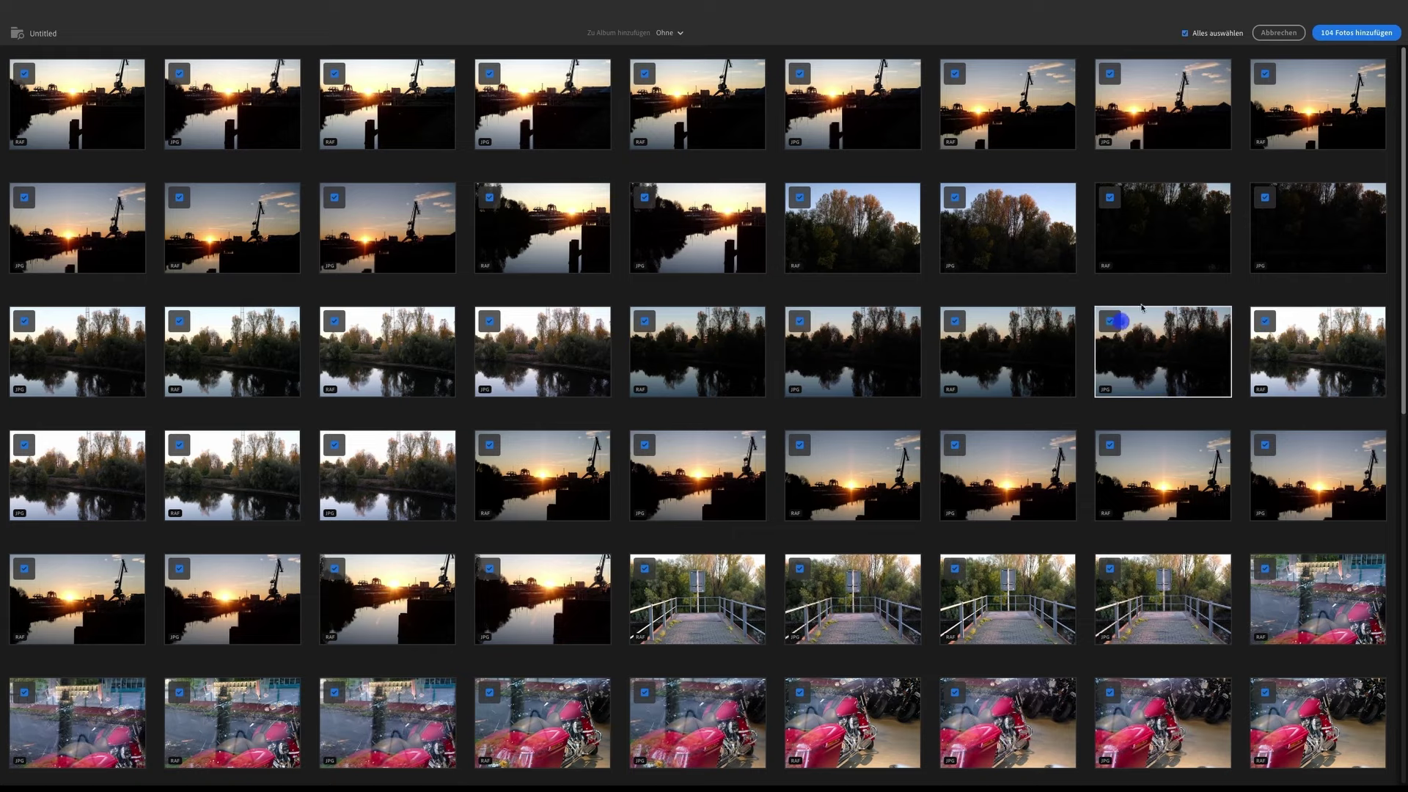
pyautogui.click(1351, 34)
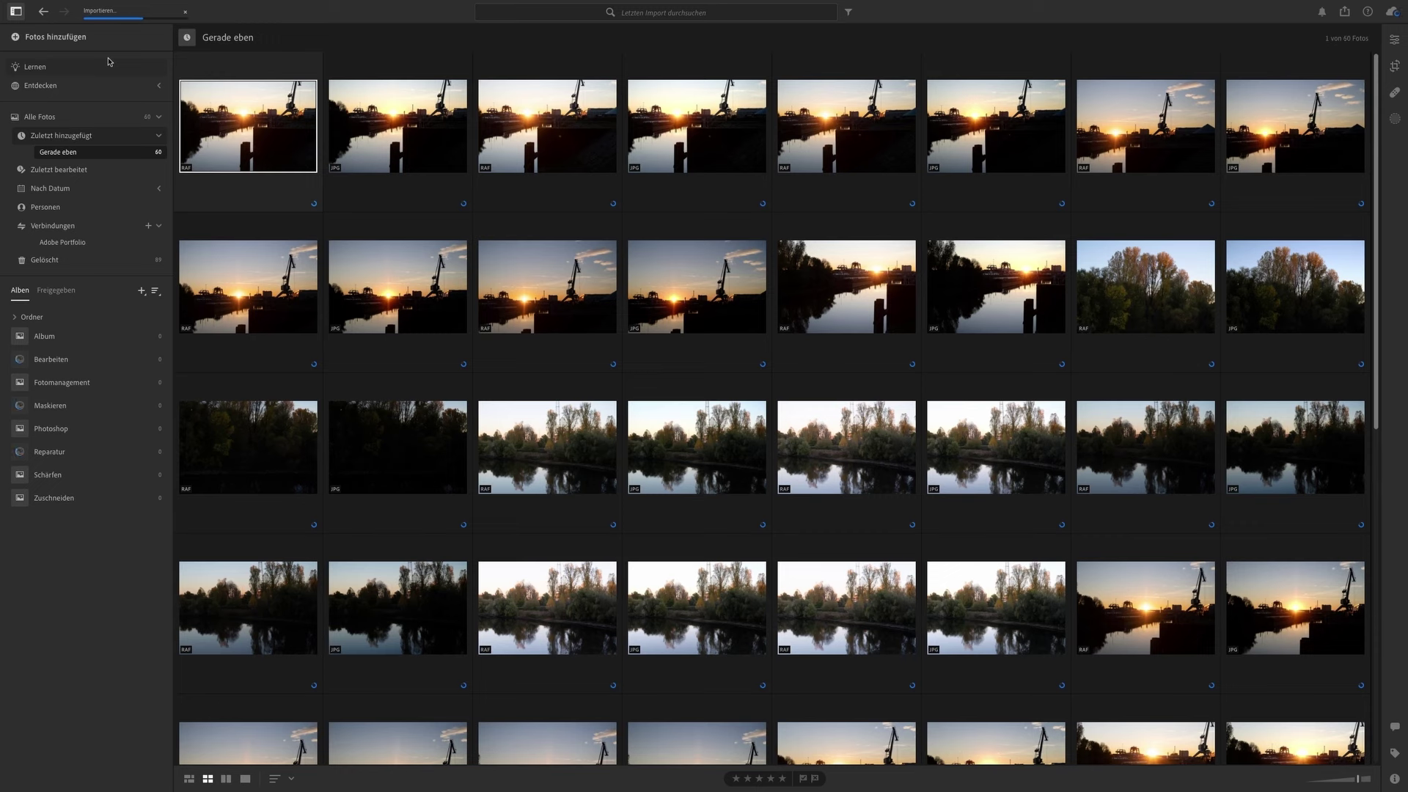
# Check the cloud storage and sync status popup, then close it
pyautogui.moveTo(247, 126)
pyautogui.click(1392, 13)
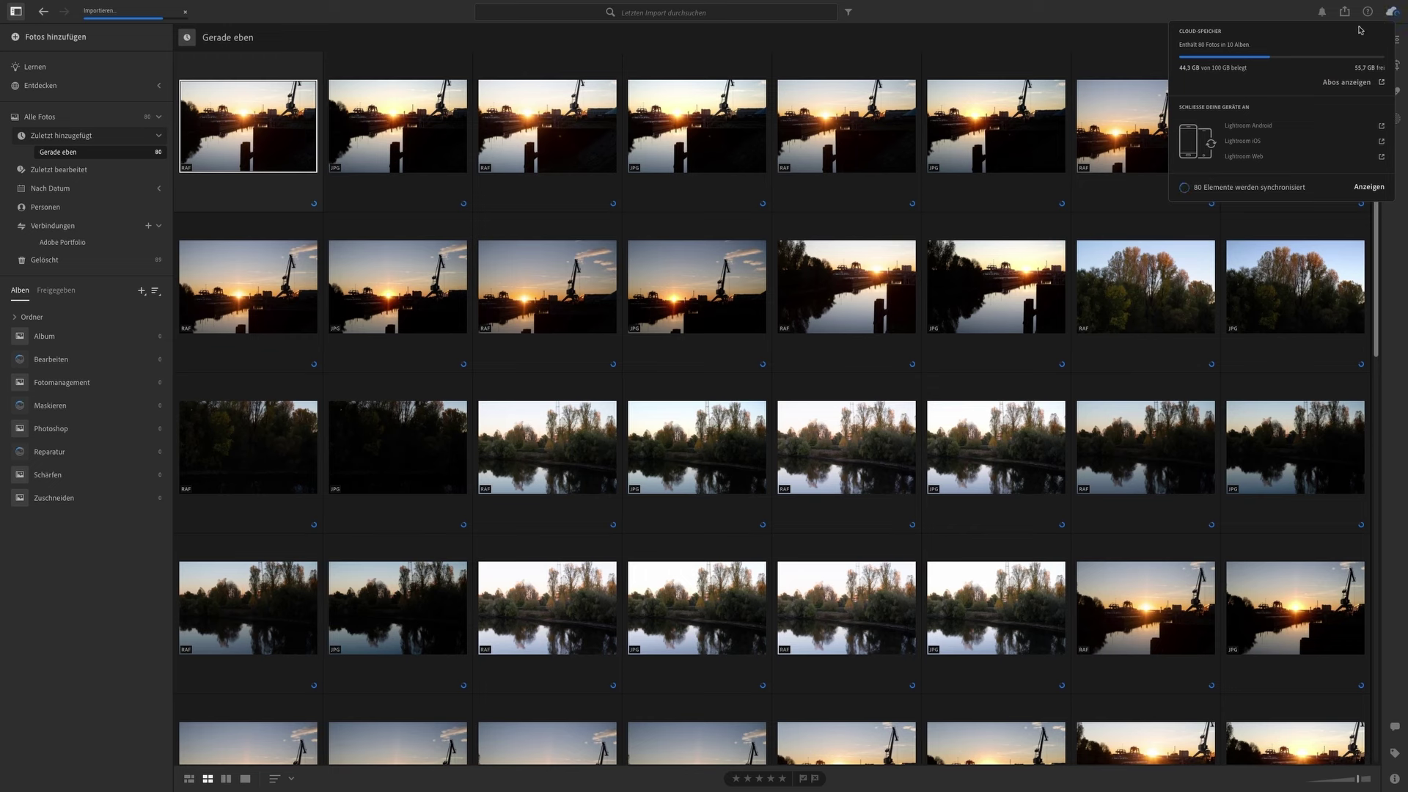
pyautogui.click(1392, 14)
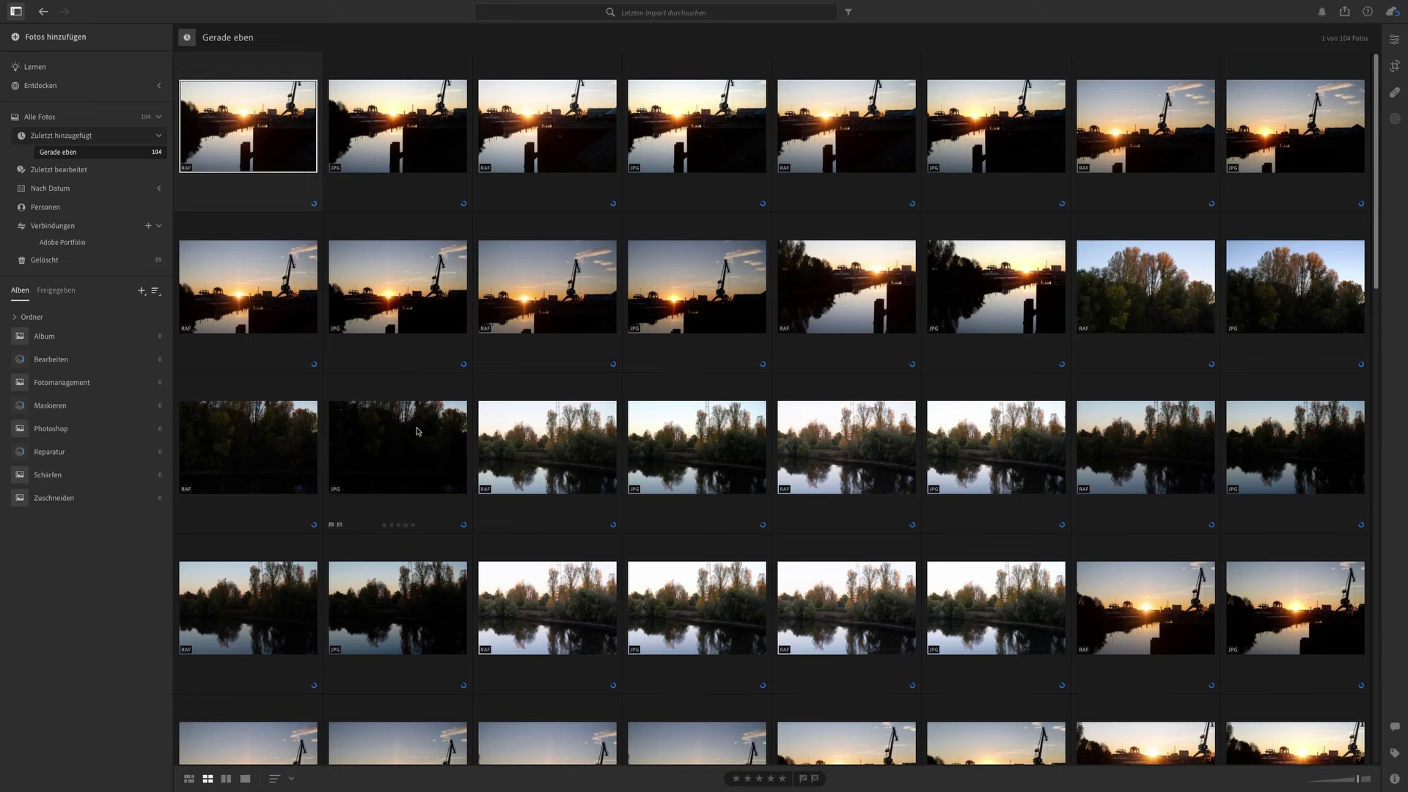
# Select the seven dark, underexposed tree thumbnails together
pyautogui.rightClick(378, 426)
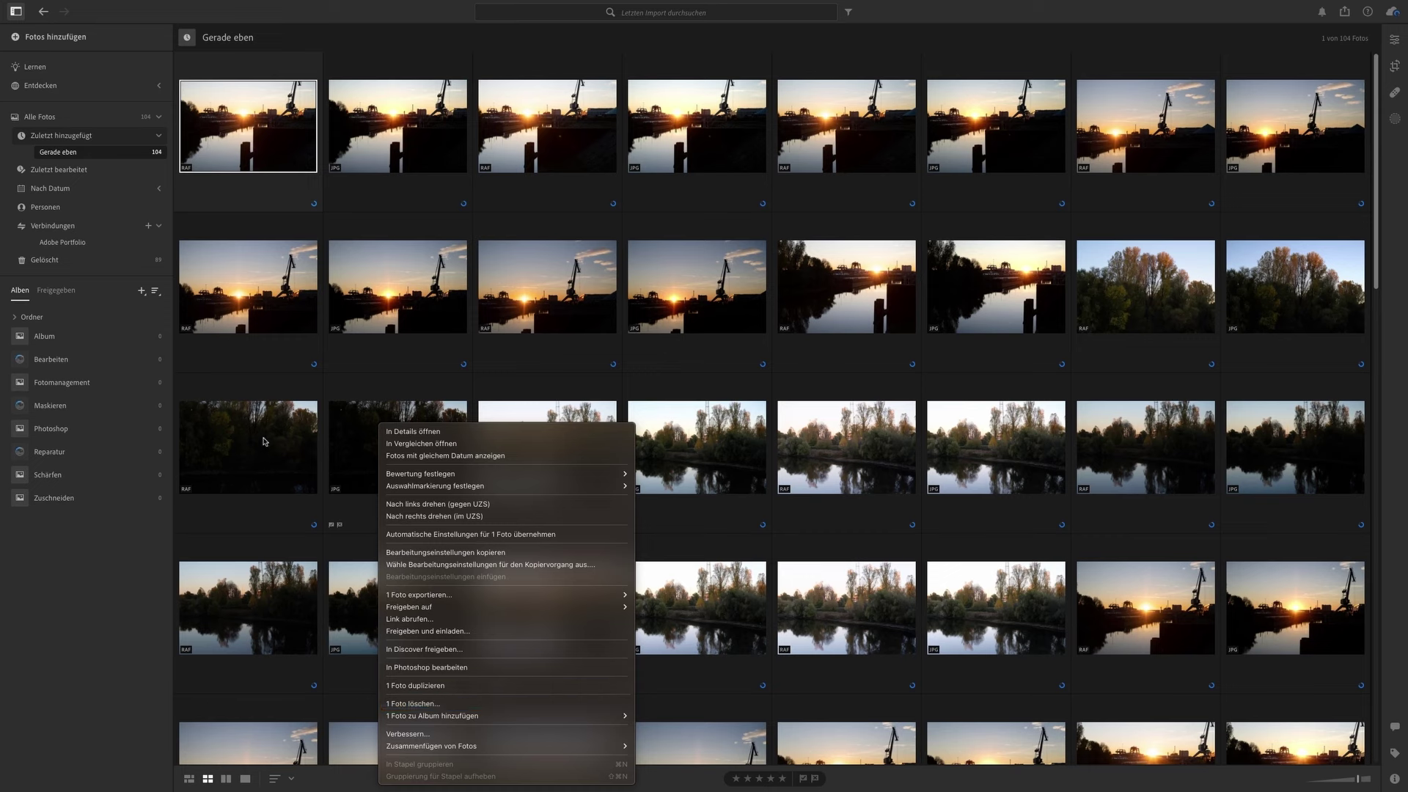
pyautogui.click(269, 390)
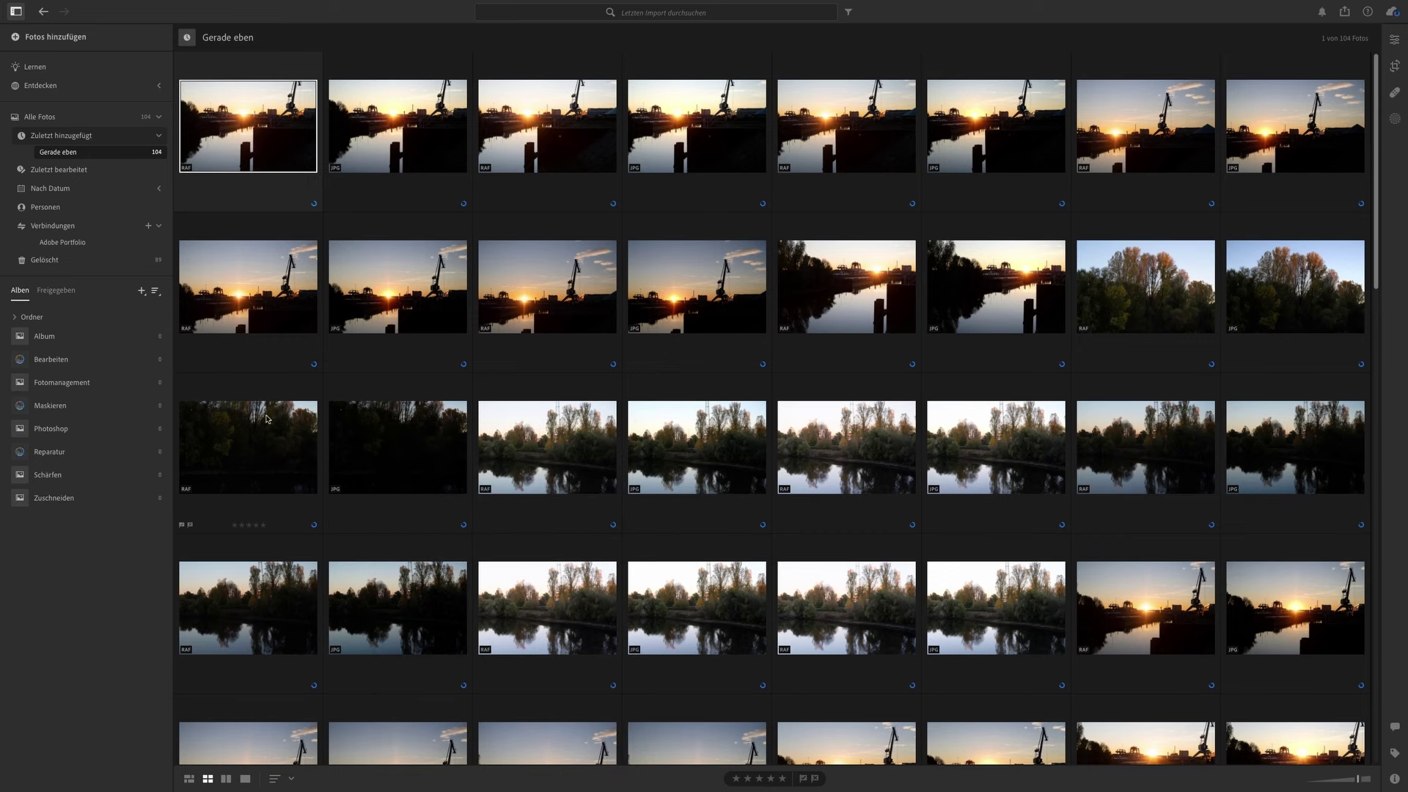
pyautogui.keyDown('ctrl'); pyautogui.click(266, 418); pyautogui.keyUp('ctrl')
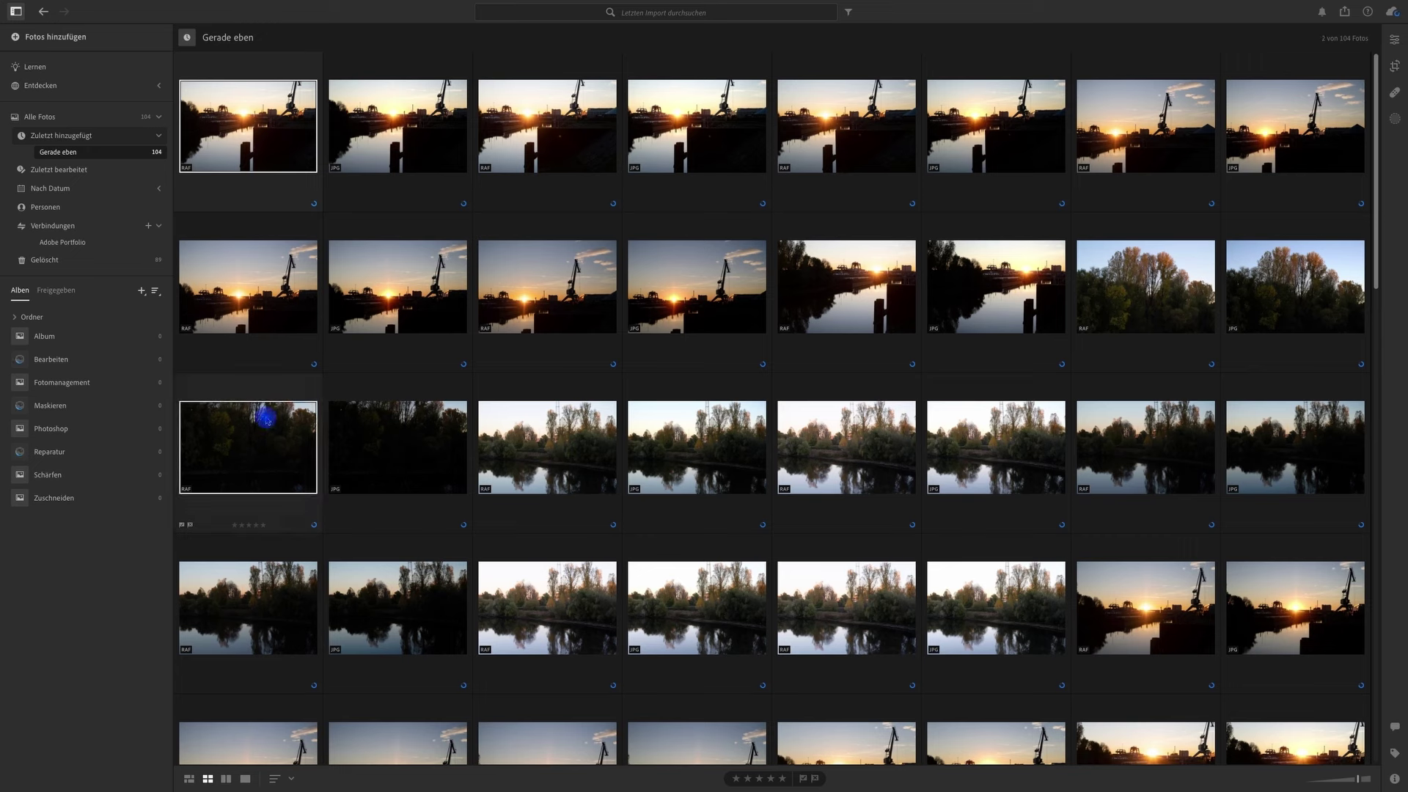
pyautogui.keyDown('ctrl'); pyautogui.click(445, 437); pyautogui.keyUp('ctrl')
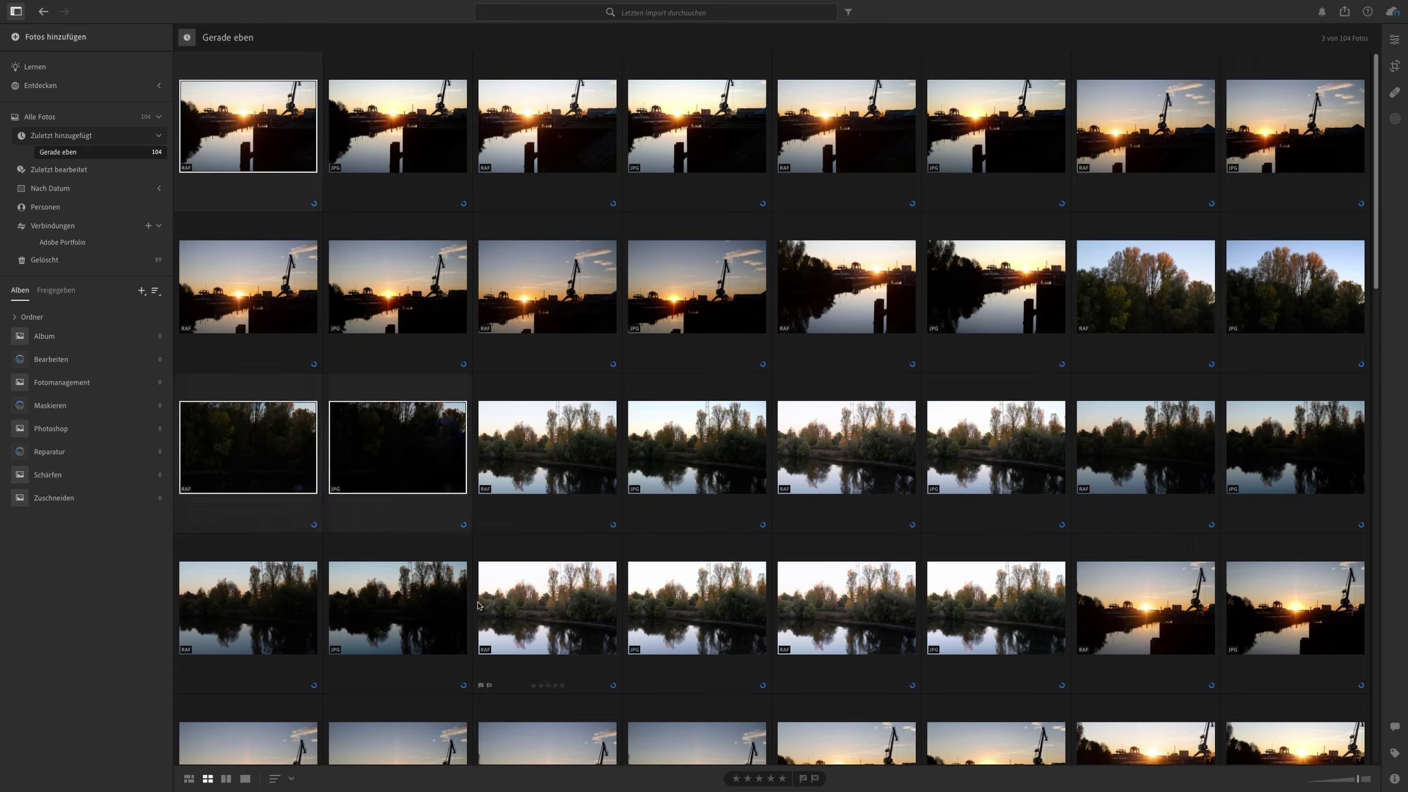
pyautogui.keyDown('ctrl'); pyautogui.click(445, 605); pyautogui.keyUp('ctrl')
pyautogui.keyDown('ctrl'); pyautogui.click(264, 605); pyautogui.keyUp('ctrl')
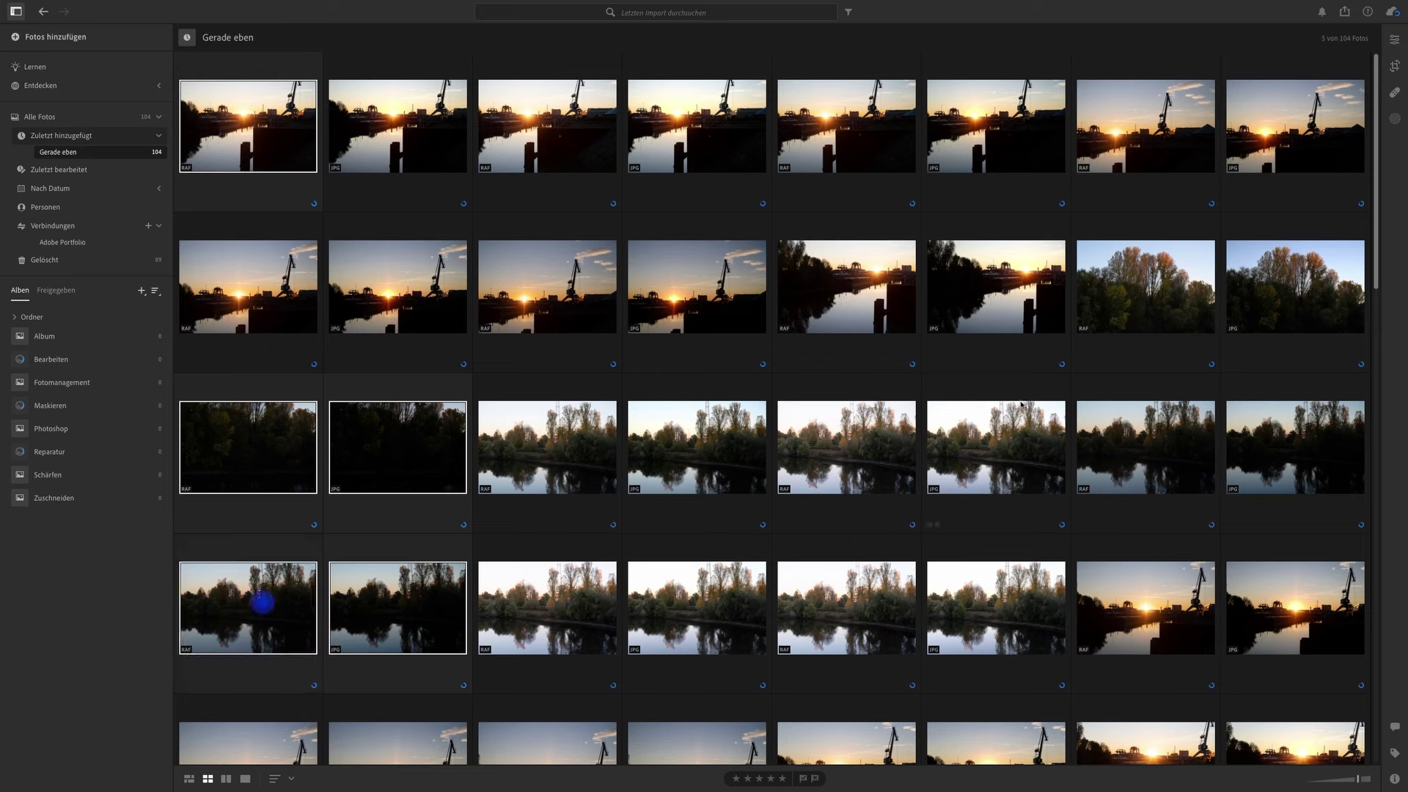
pyautogui.keyDown('ctrl'); pyautogui.click(1124, 309); pyautogui.keyUp('ctrl')
pyautogui.keyDown('ctrl'); pyautogui.click(1279, 301); pyautogui.keyUp('ctrl')
# Delete the seven selected photos, confirm, and open the Gelöscht collection
pyautogui.rightClick(1280, 301)
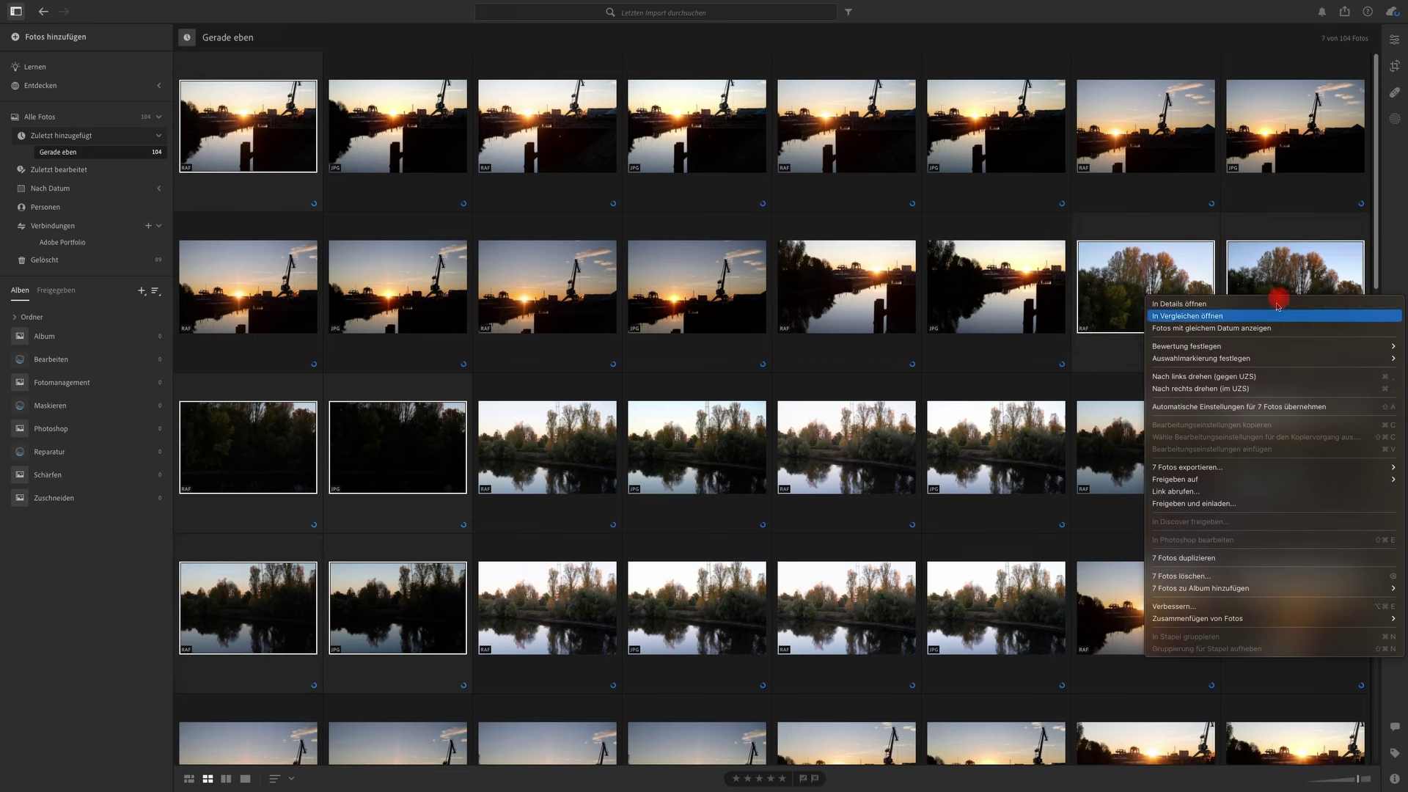
pyautogui.click(1195, 576)
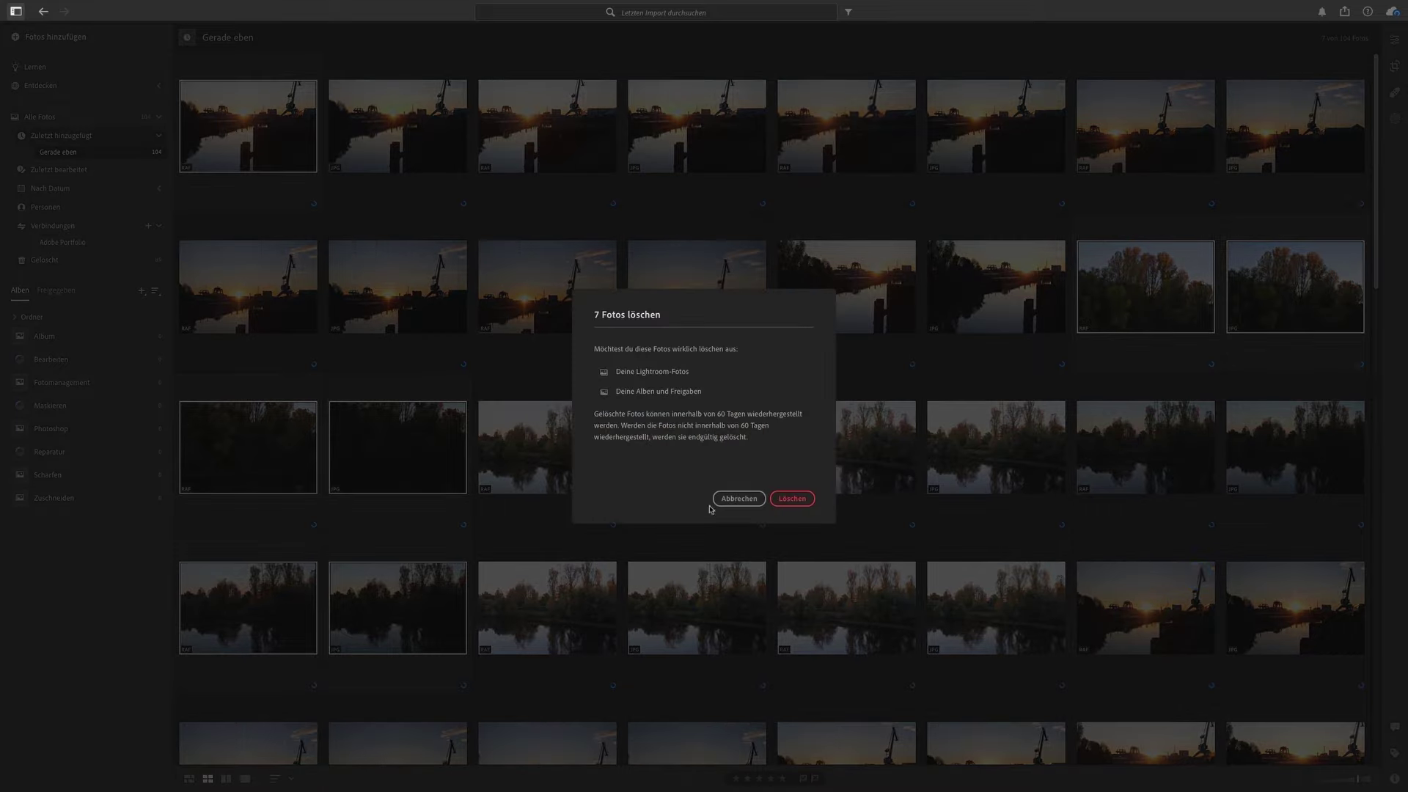
pyautogui.click(796, 500)
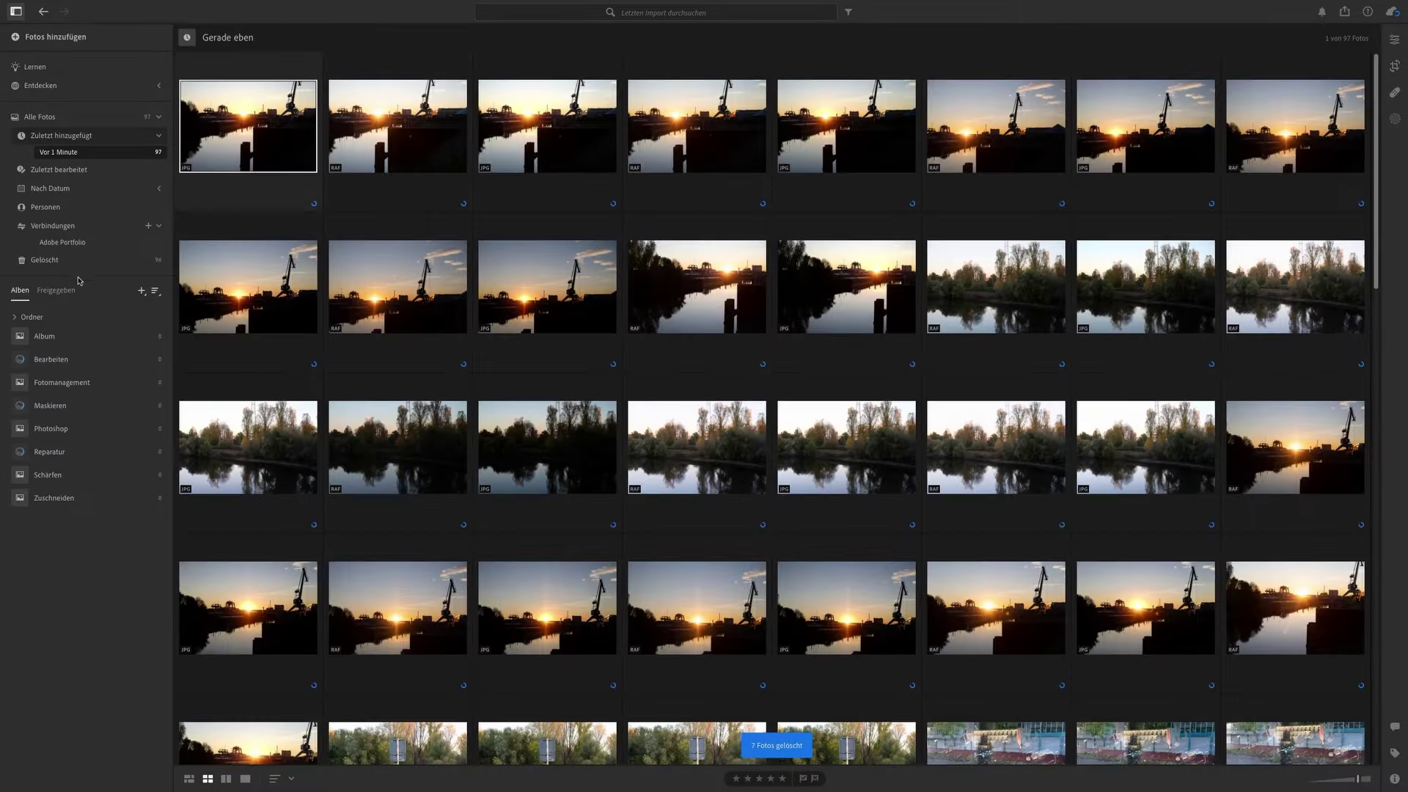
pyautogui.click(45, 260)
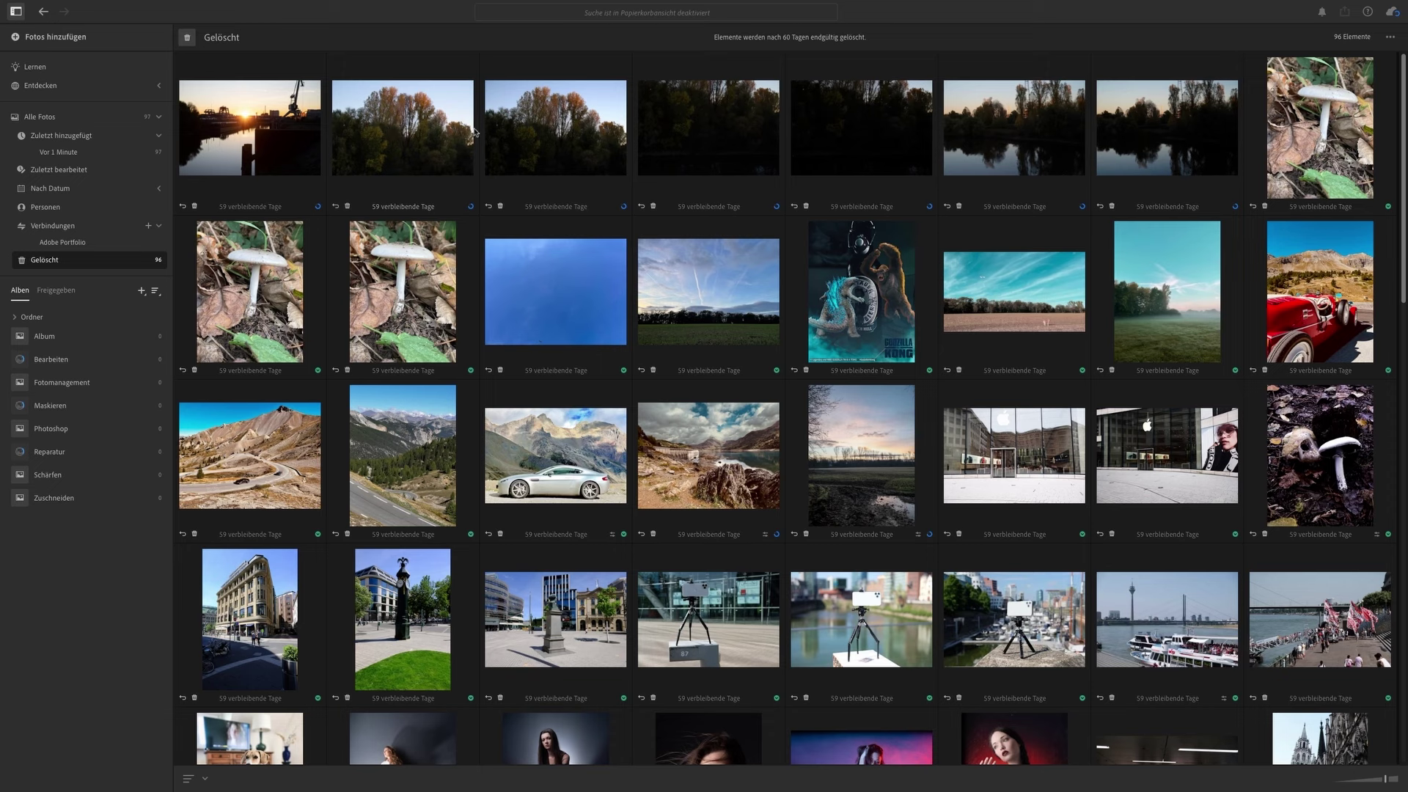
# Permanently delete all 96 photos in Gelöscht via 'Alle endgültig löschen' and confirm
pyautogui.click(1390, 41)
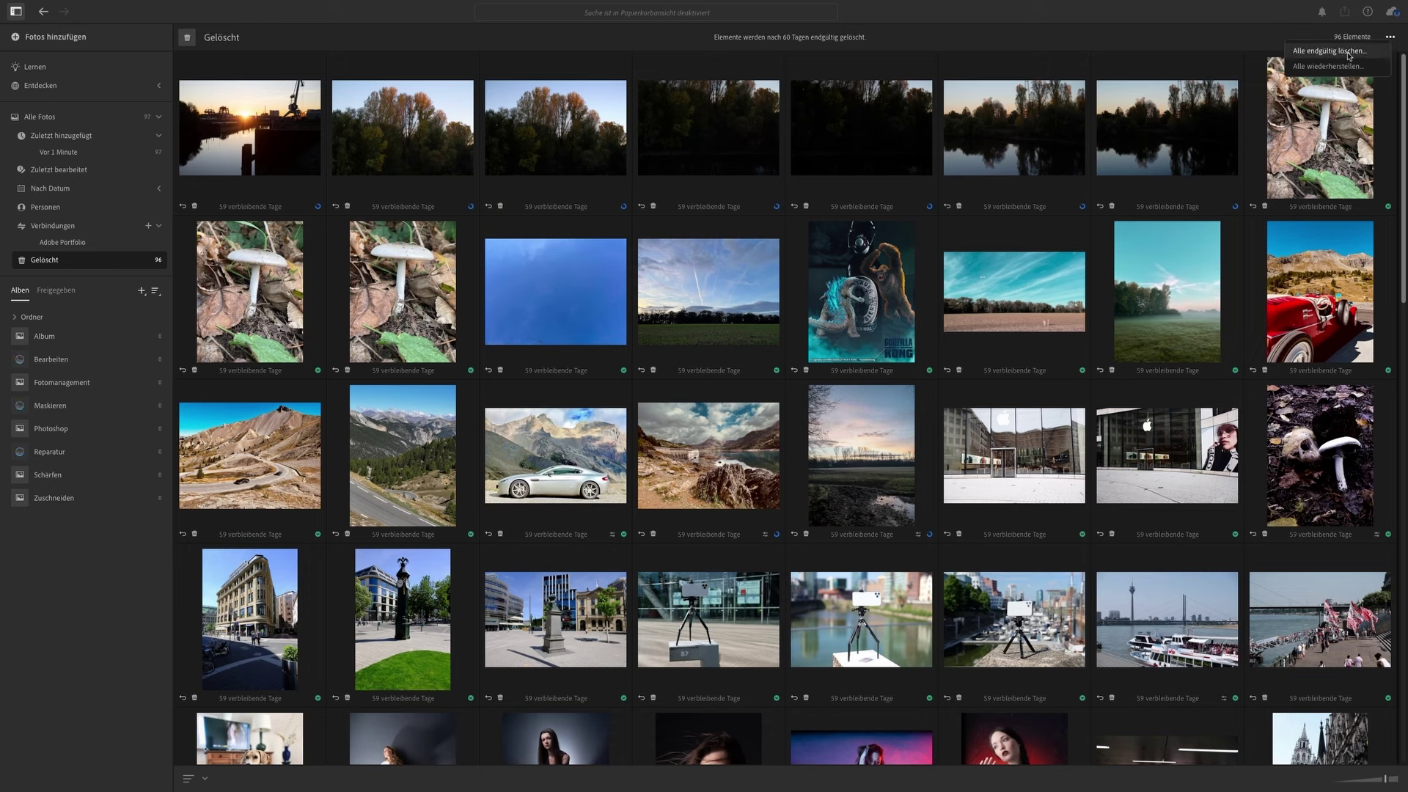
pyautogui.click(1349, 51)
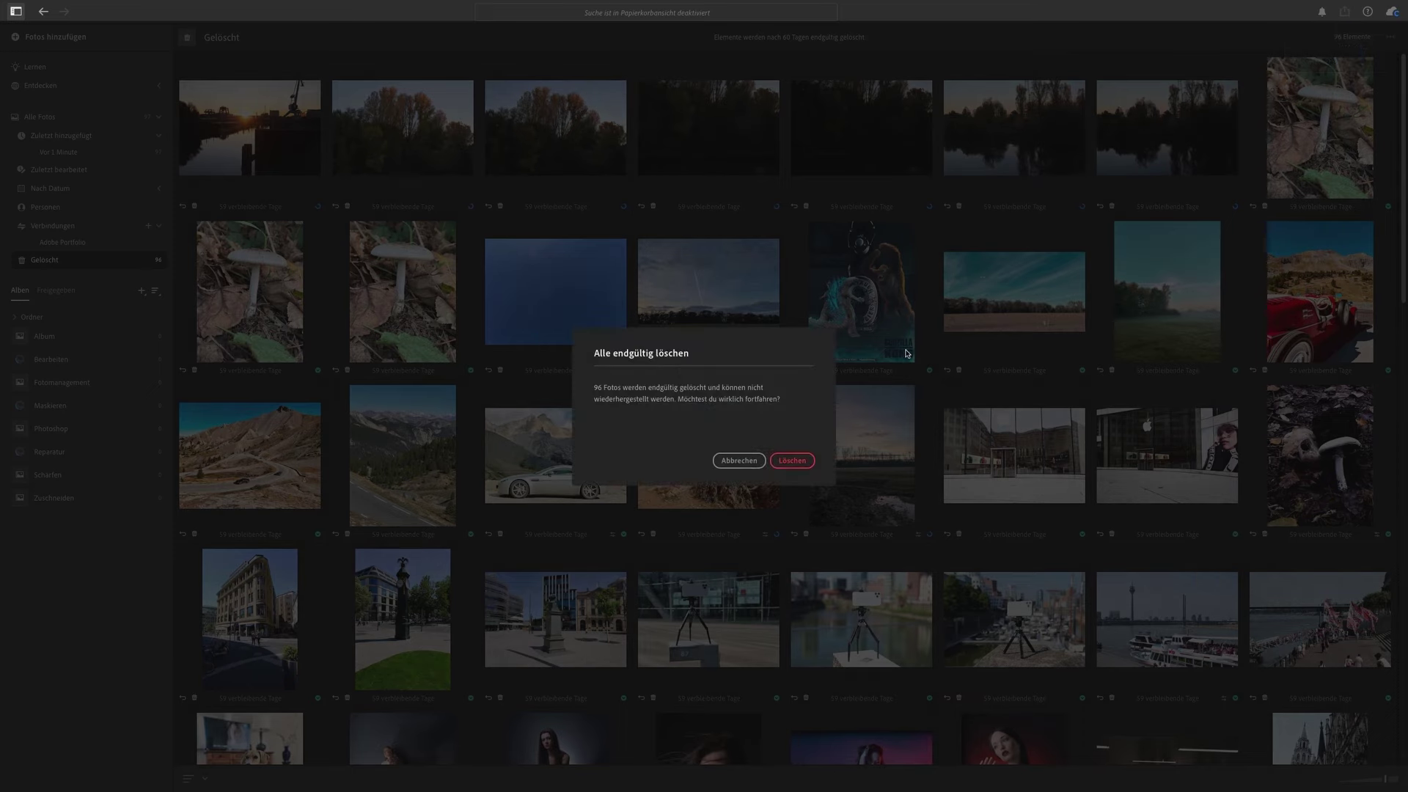
pyautogui.click(801, 467)
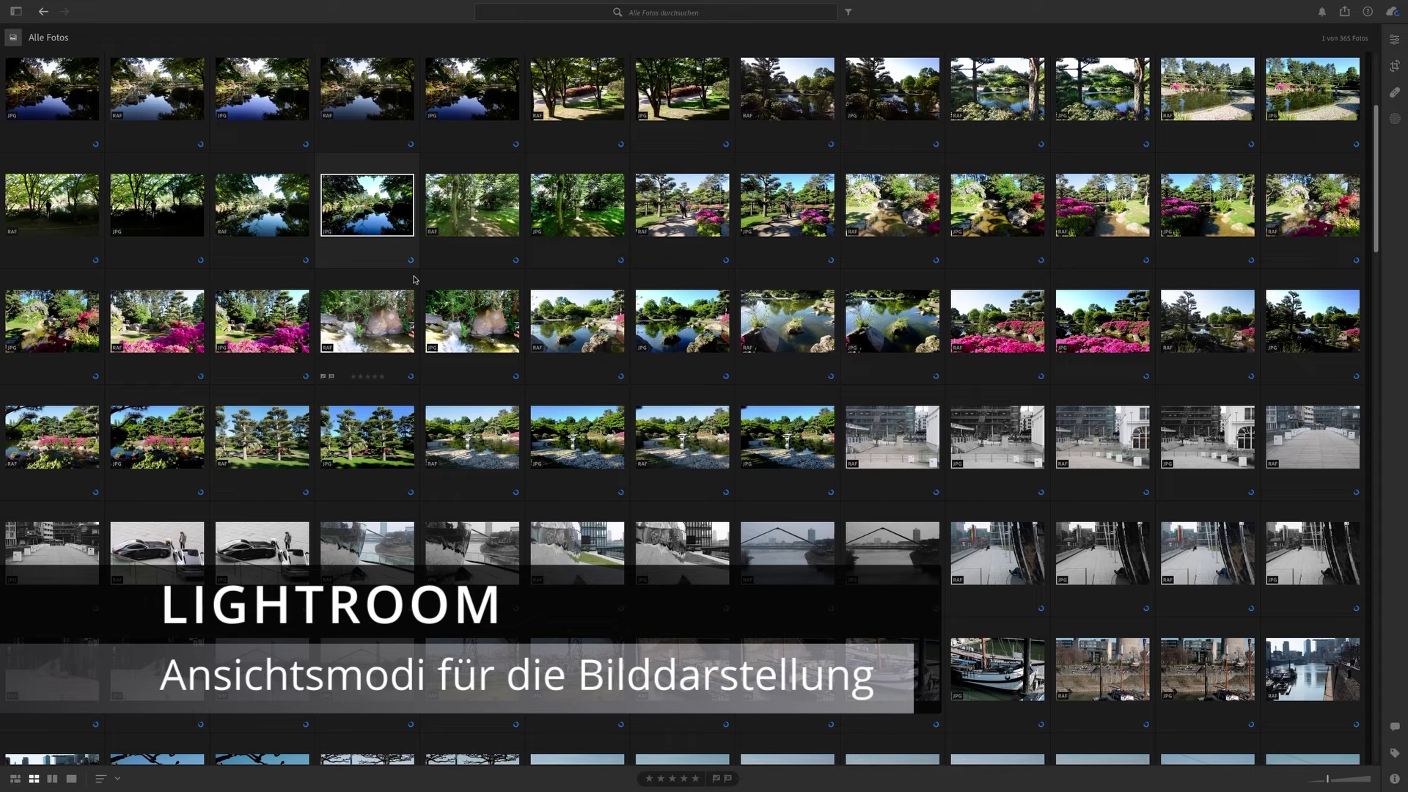
pyautogui.moveTo(366, 320)
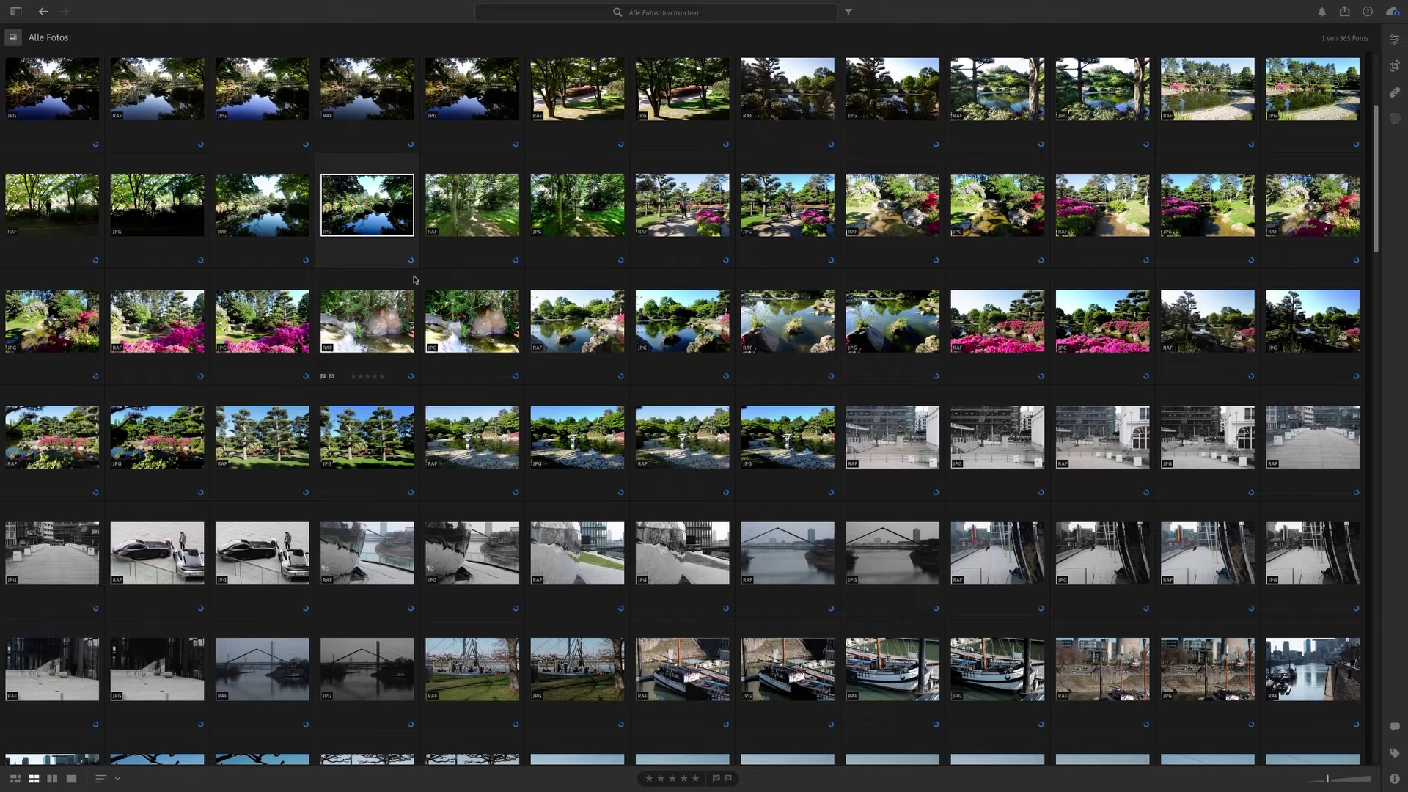
# Show the side panel, return to the square grid, and expand the Zuletzt hinzugefügt import groups
pyautogui.press('p')
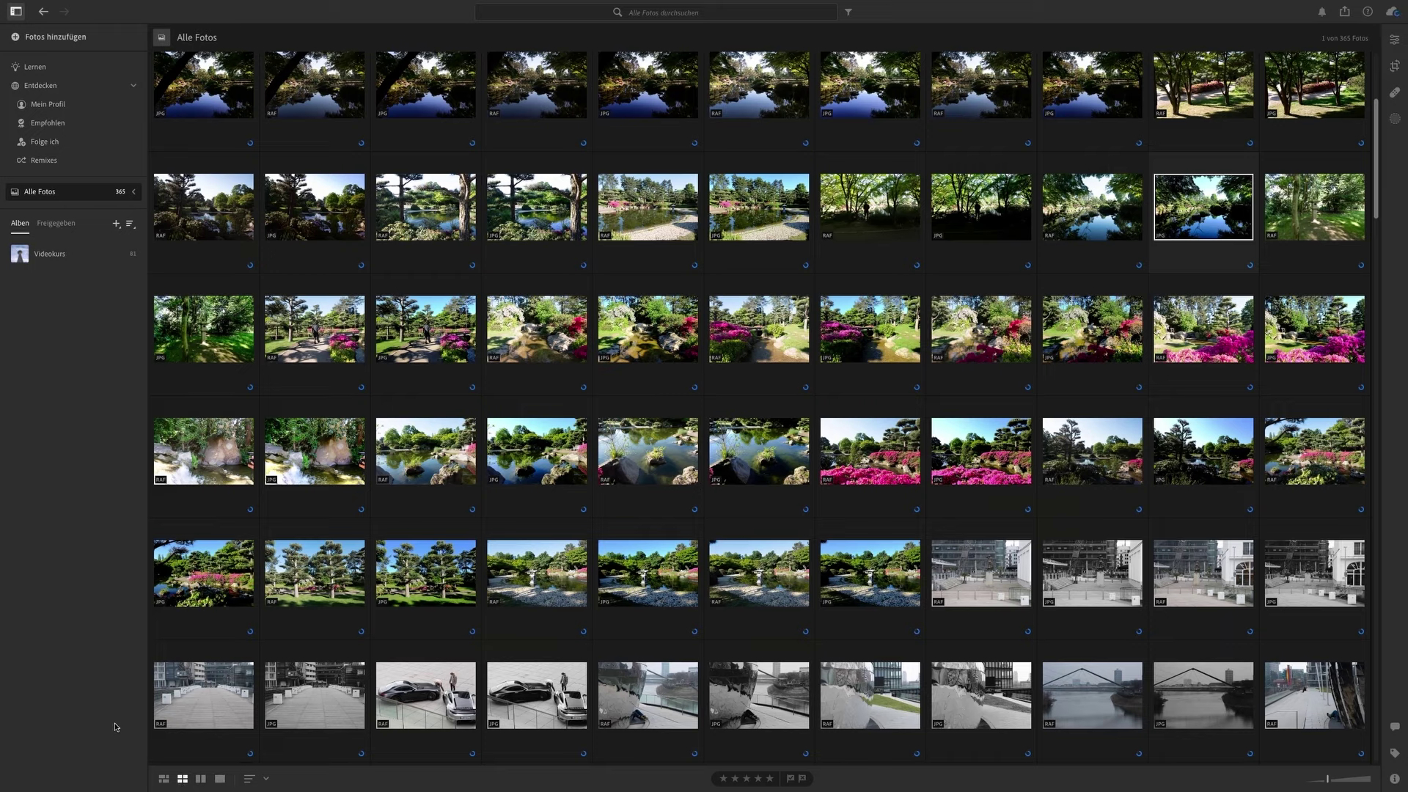
pyautogui.press('g')
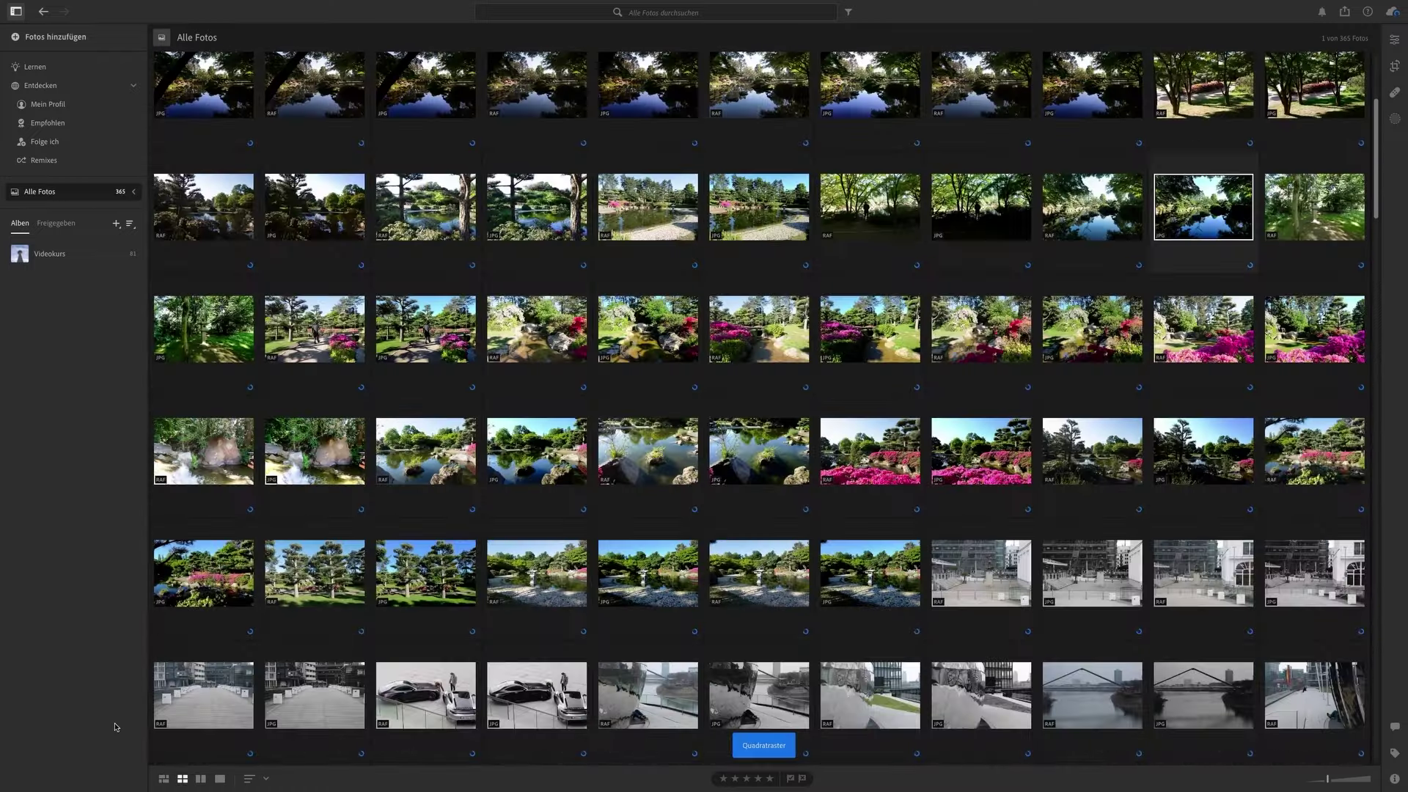
pyautogui.hotkey('shift', 'g')
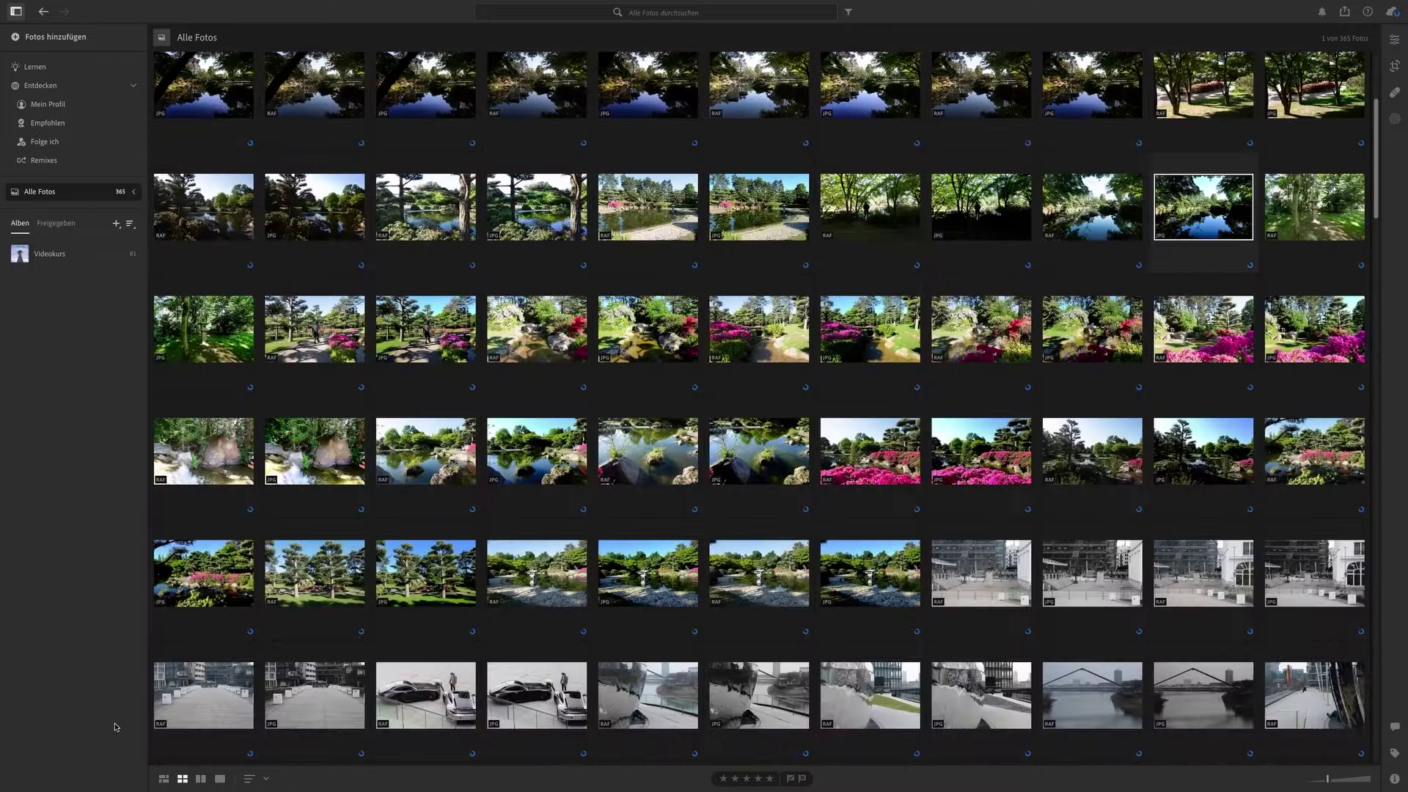
pyautogui.press('d')
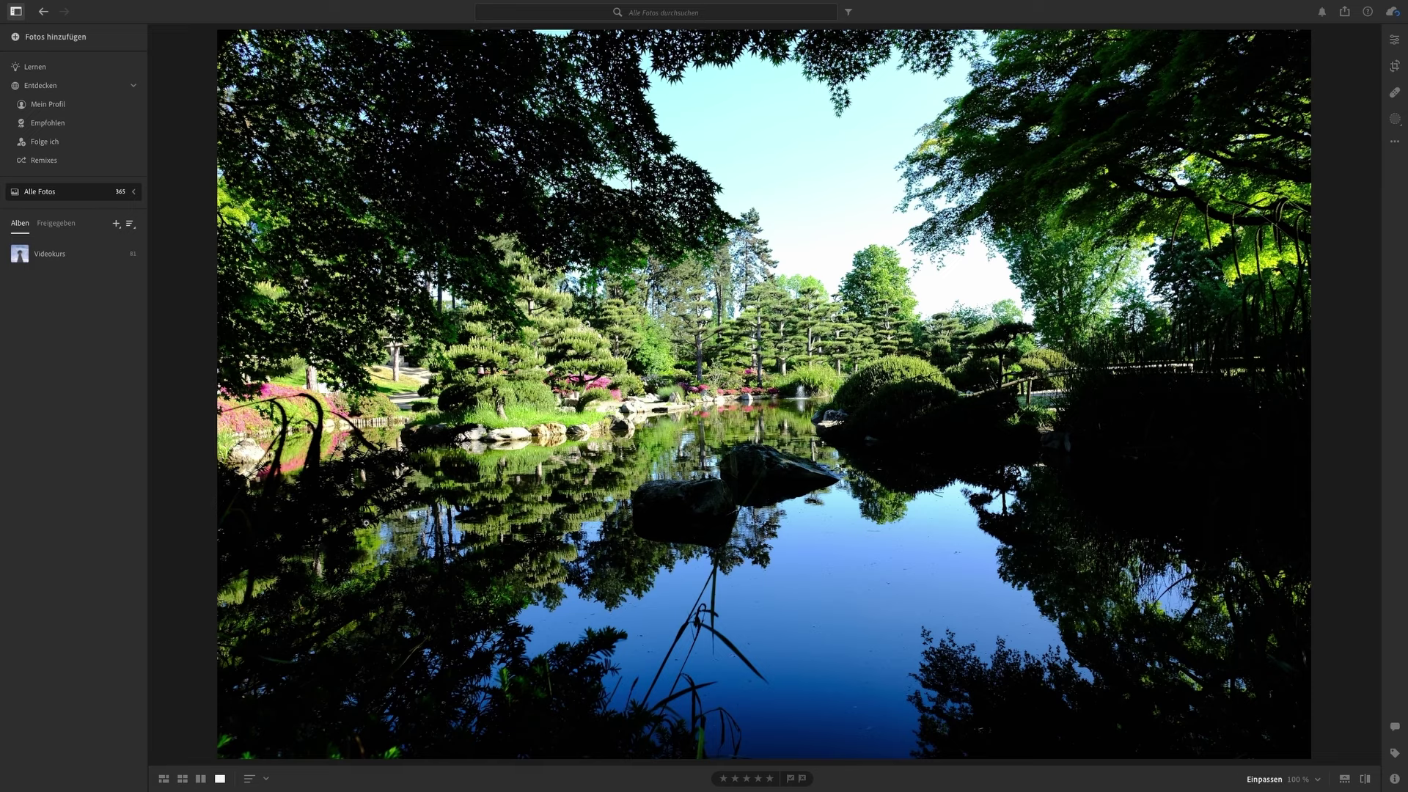
pyautogui.press('g')
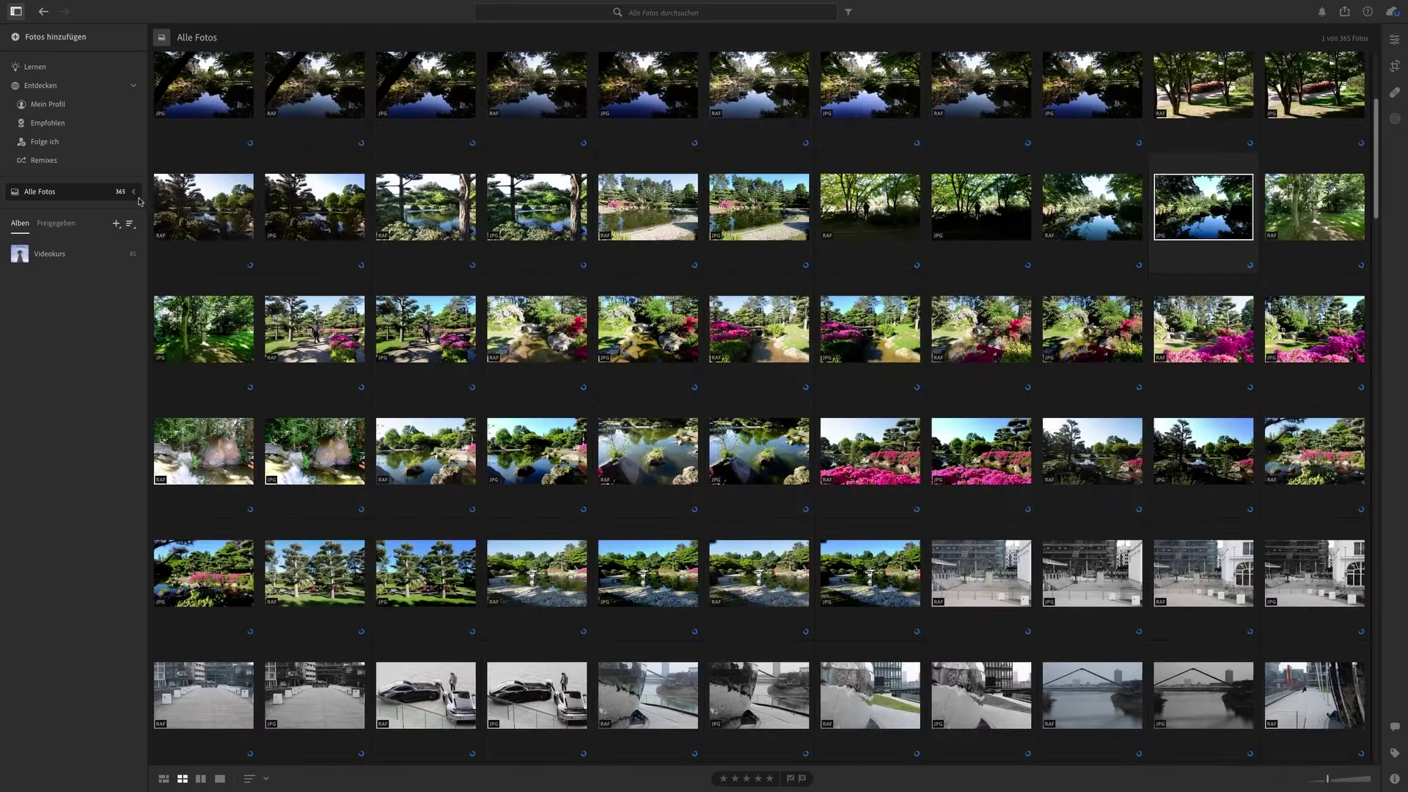
pyautogui.click(133, 192)
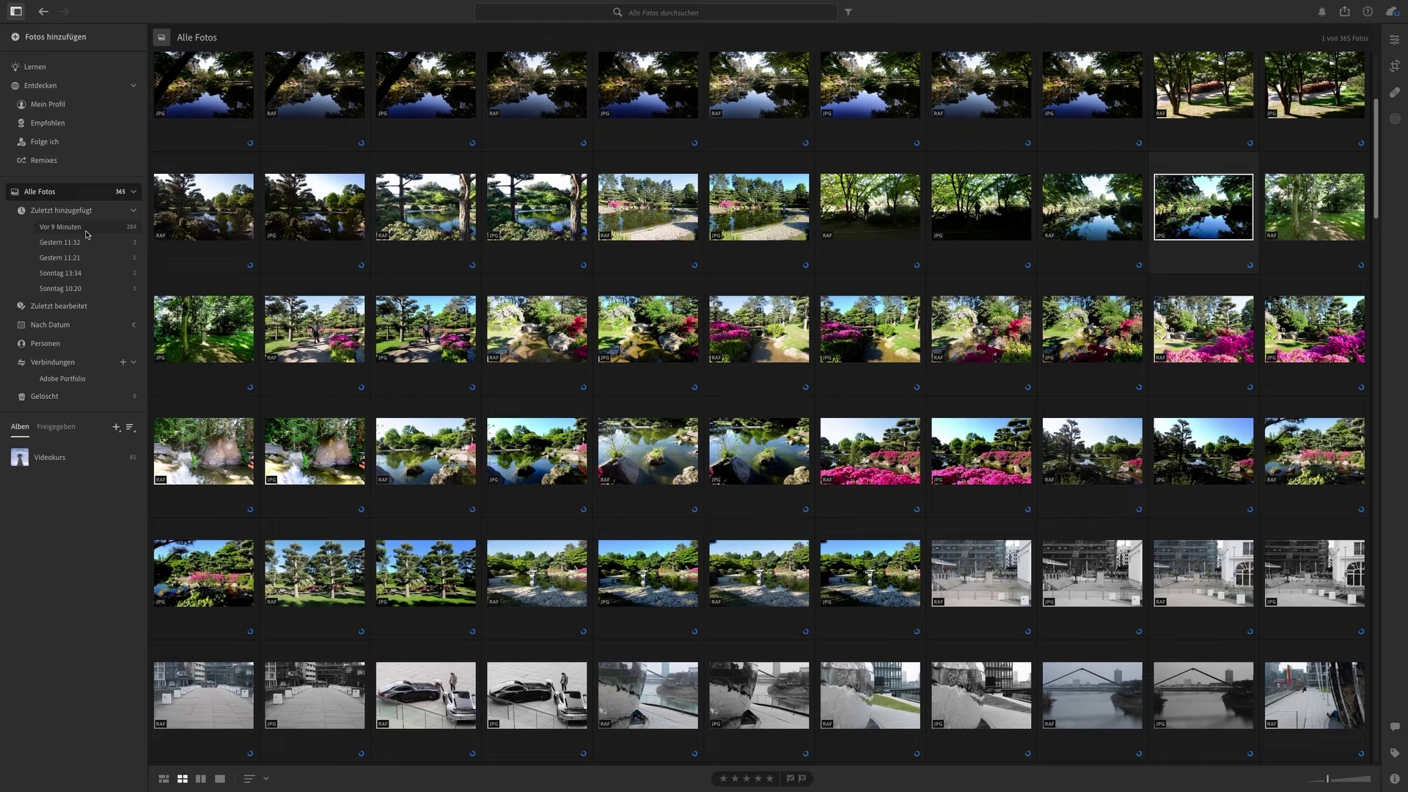
# Collapse recent imports and expand Nach Datum down to 2022 and August 2022
pyautogui.click(129, 211)
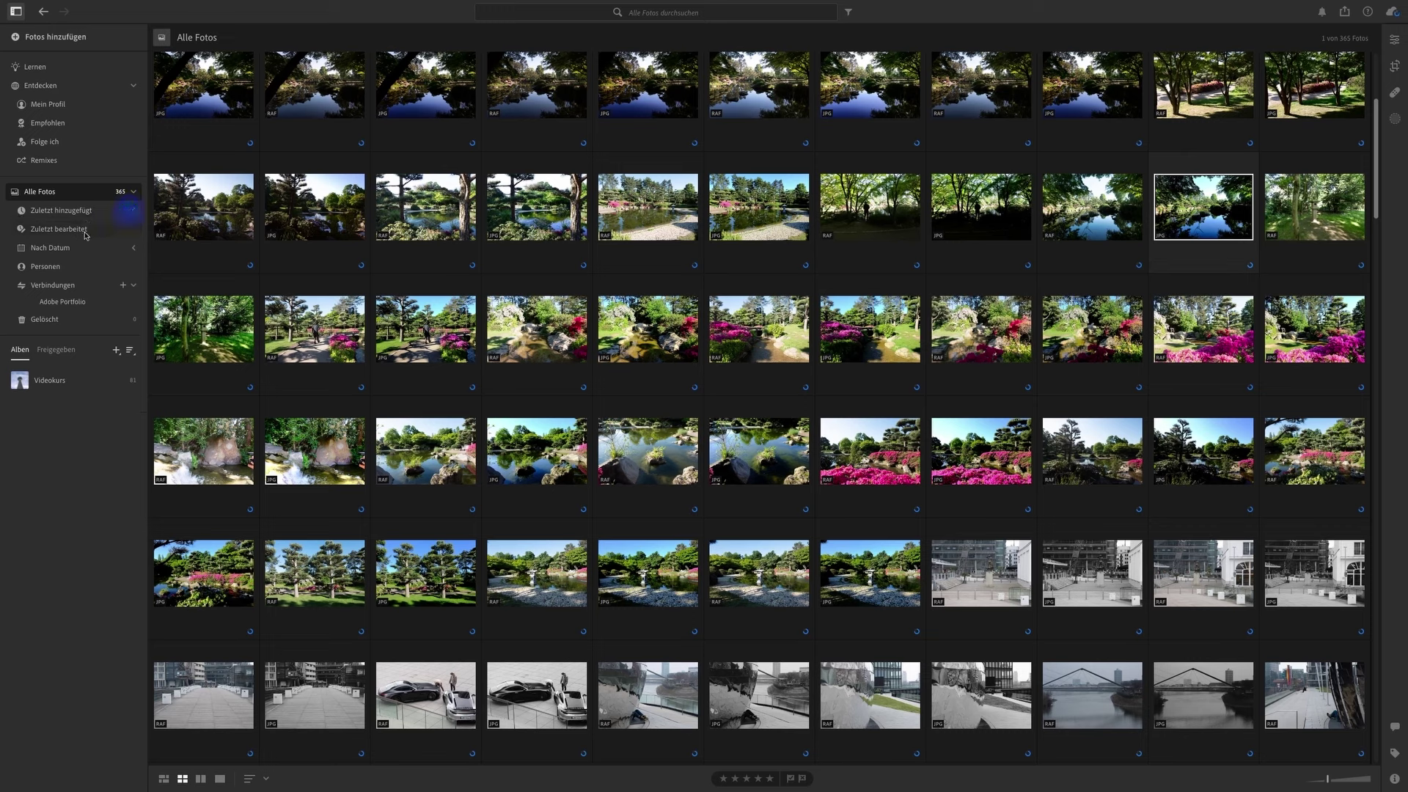
pyautogui.click(132, 249)
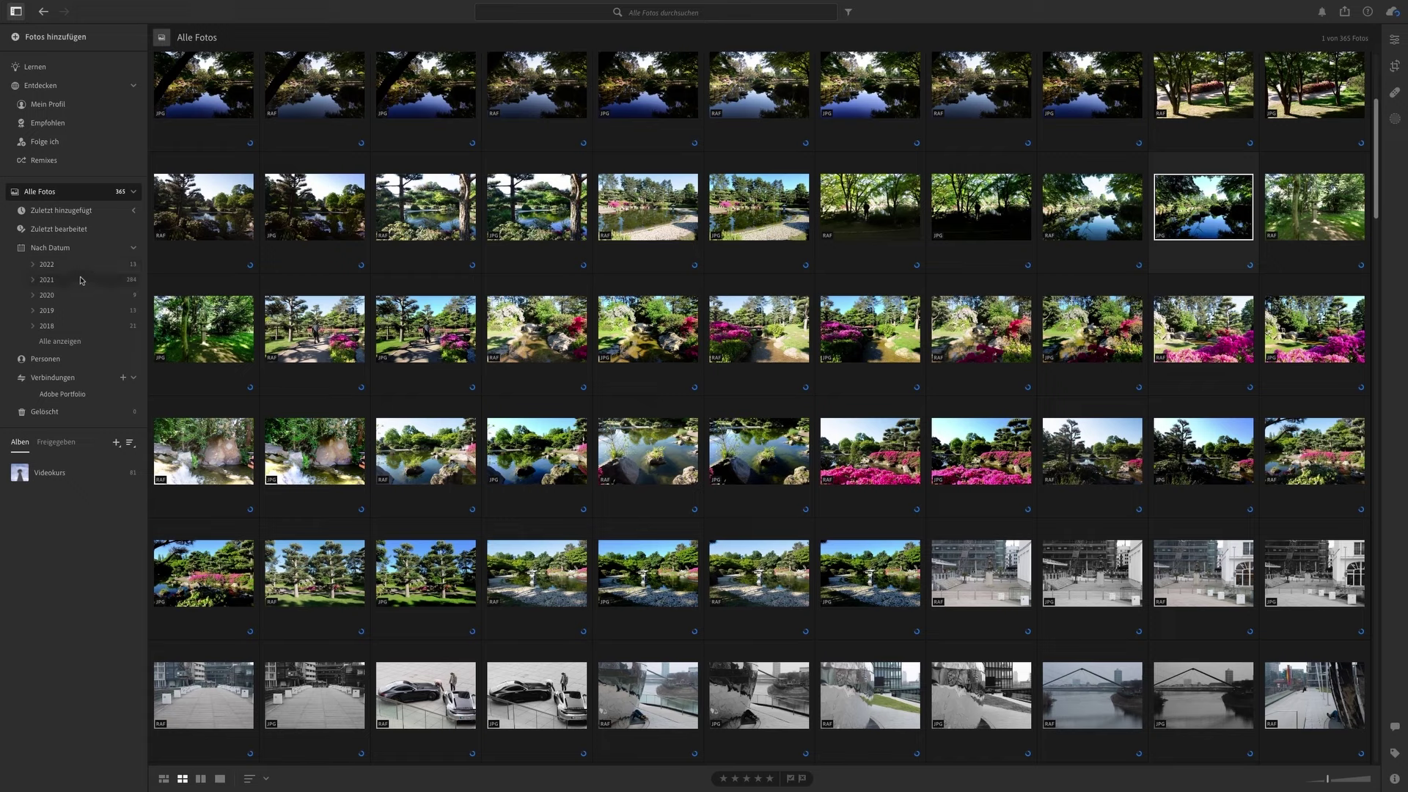
pyautogui.click(33, 264)
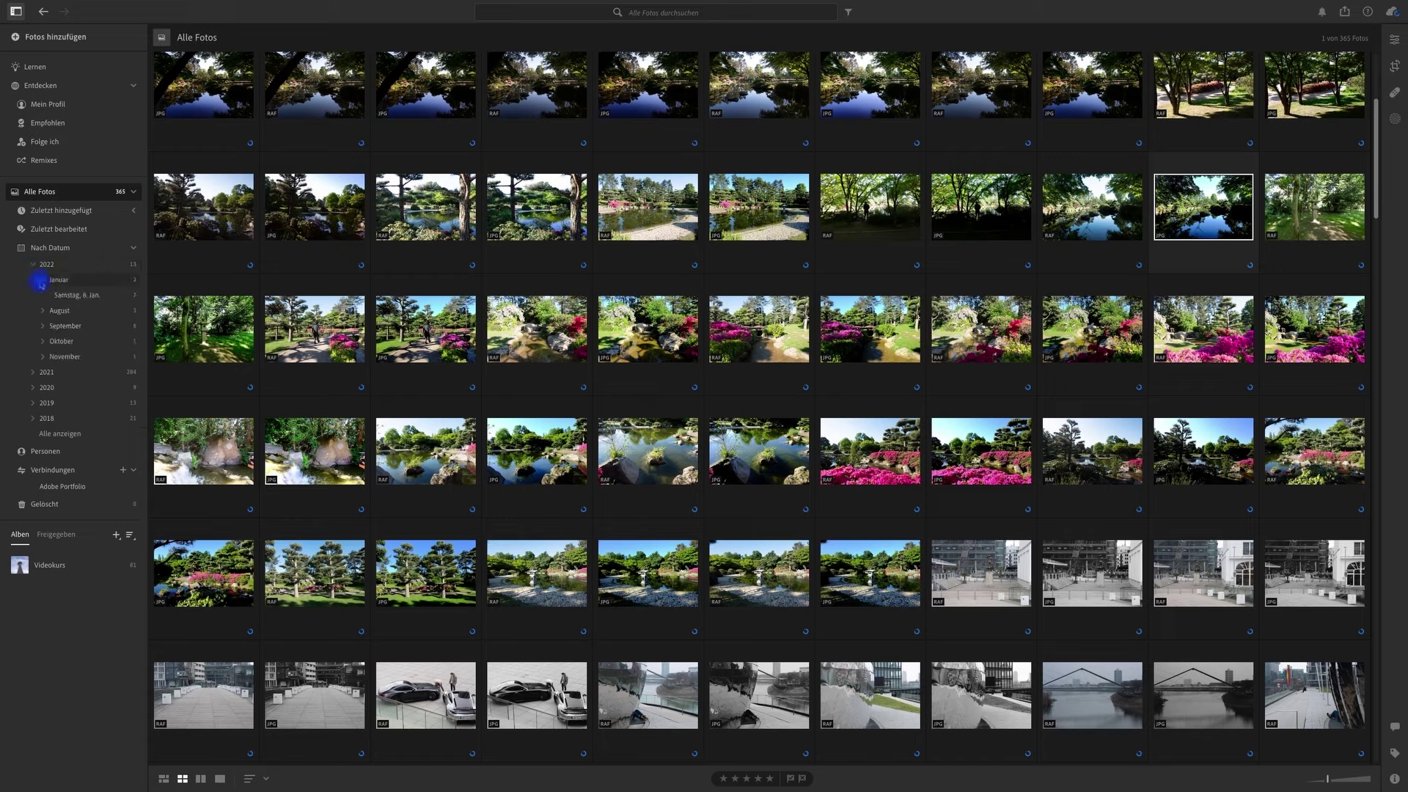
pyautogui.click(42, 294)
pyautogui.click(42, 294)
# Browse the 2021 months June and January, collapse the date groups, and open Personen
pyautogui.click(36, 267)
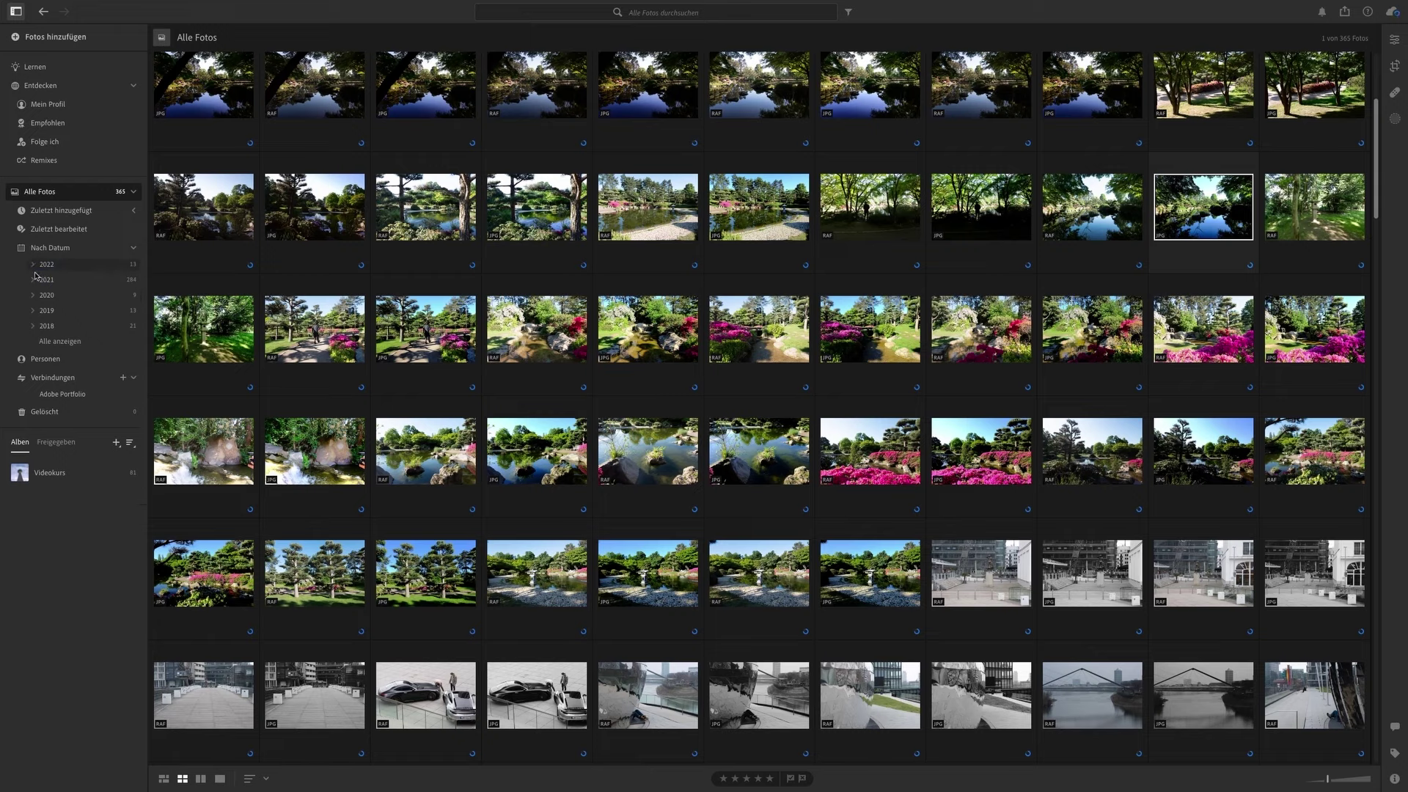
pyautogui.click(31, 282)
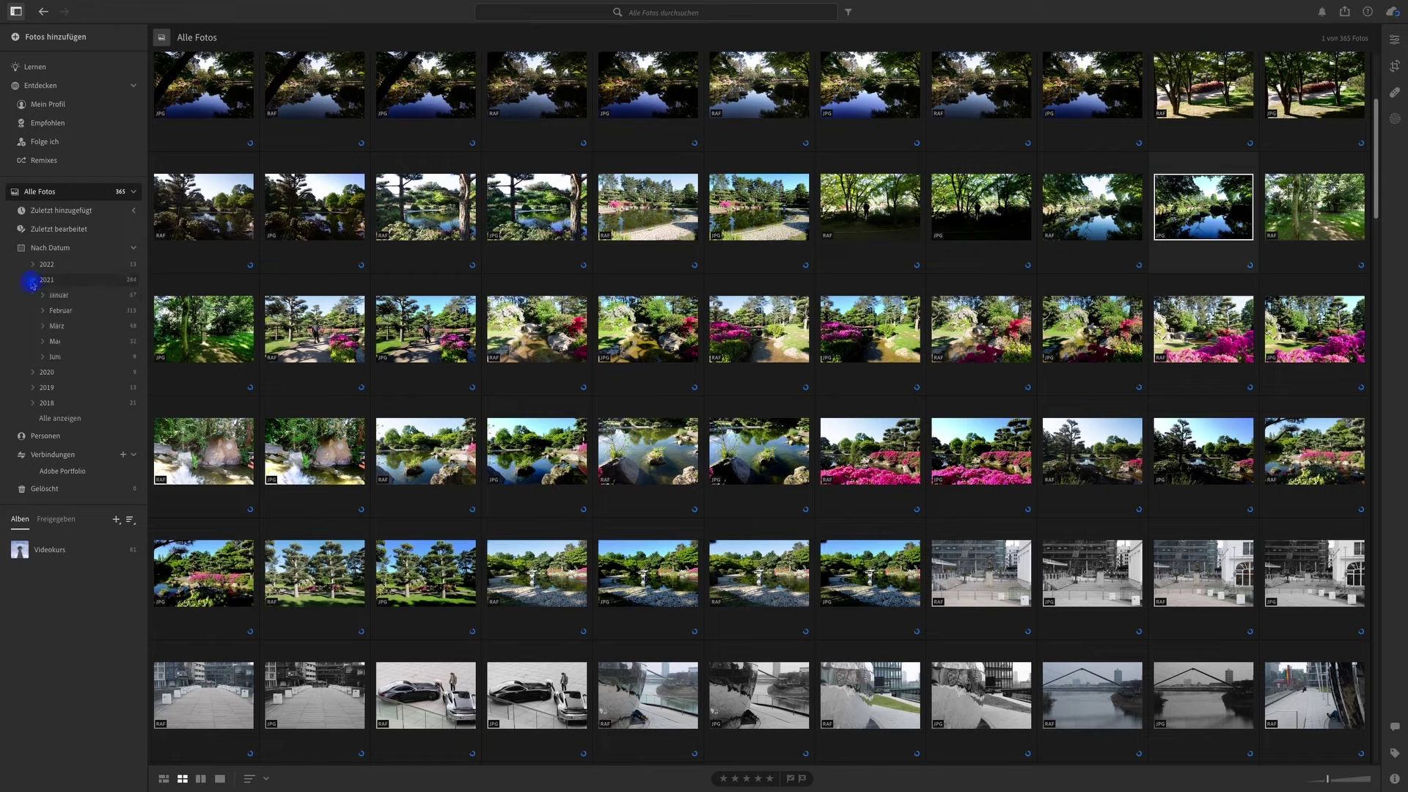
pyautogui.click(42, 357)
pyautogui.click(42, 295)
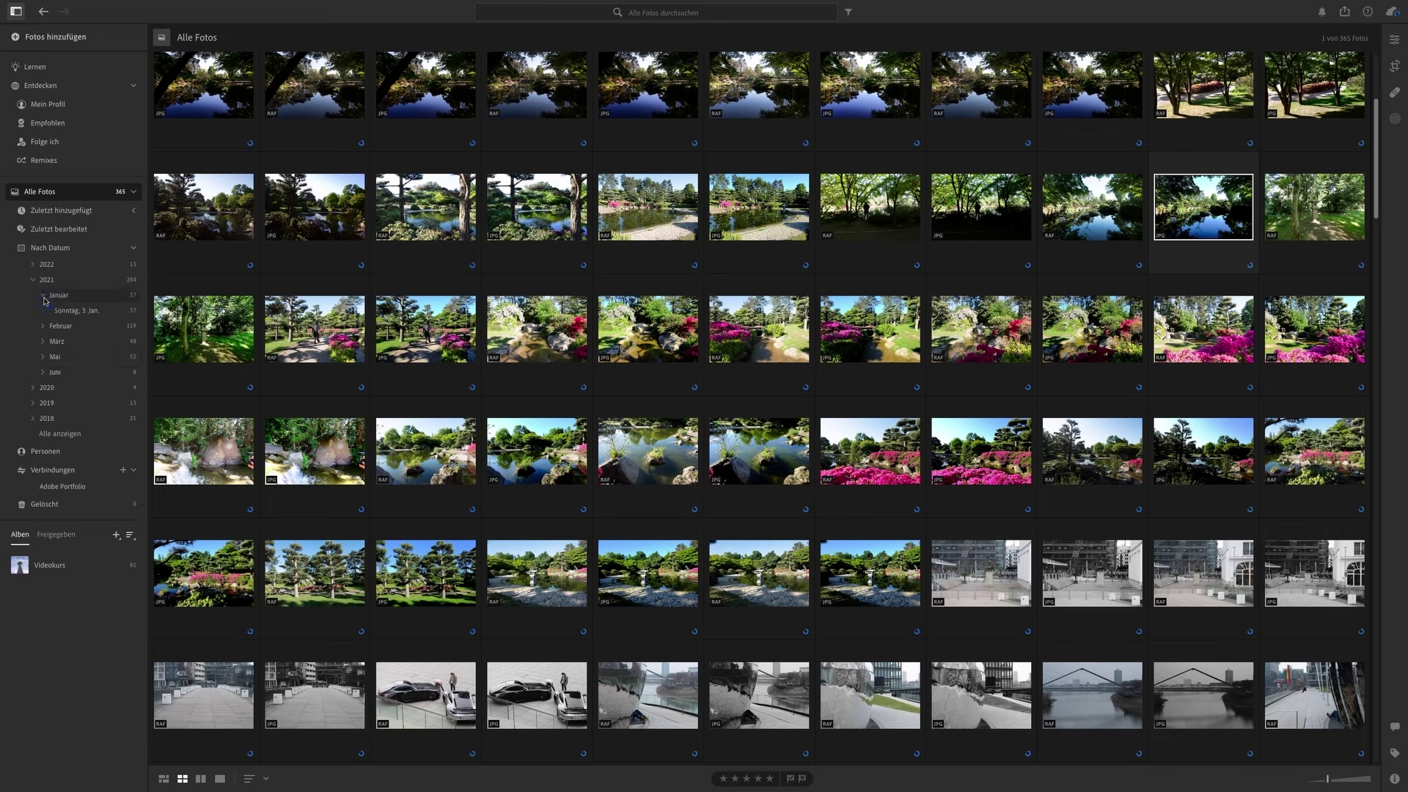
pyautogui.click(43, 295)
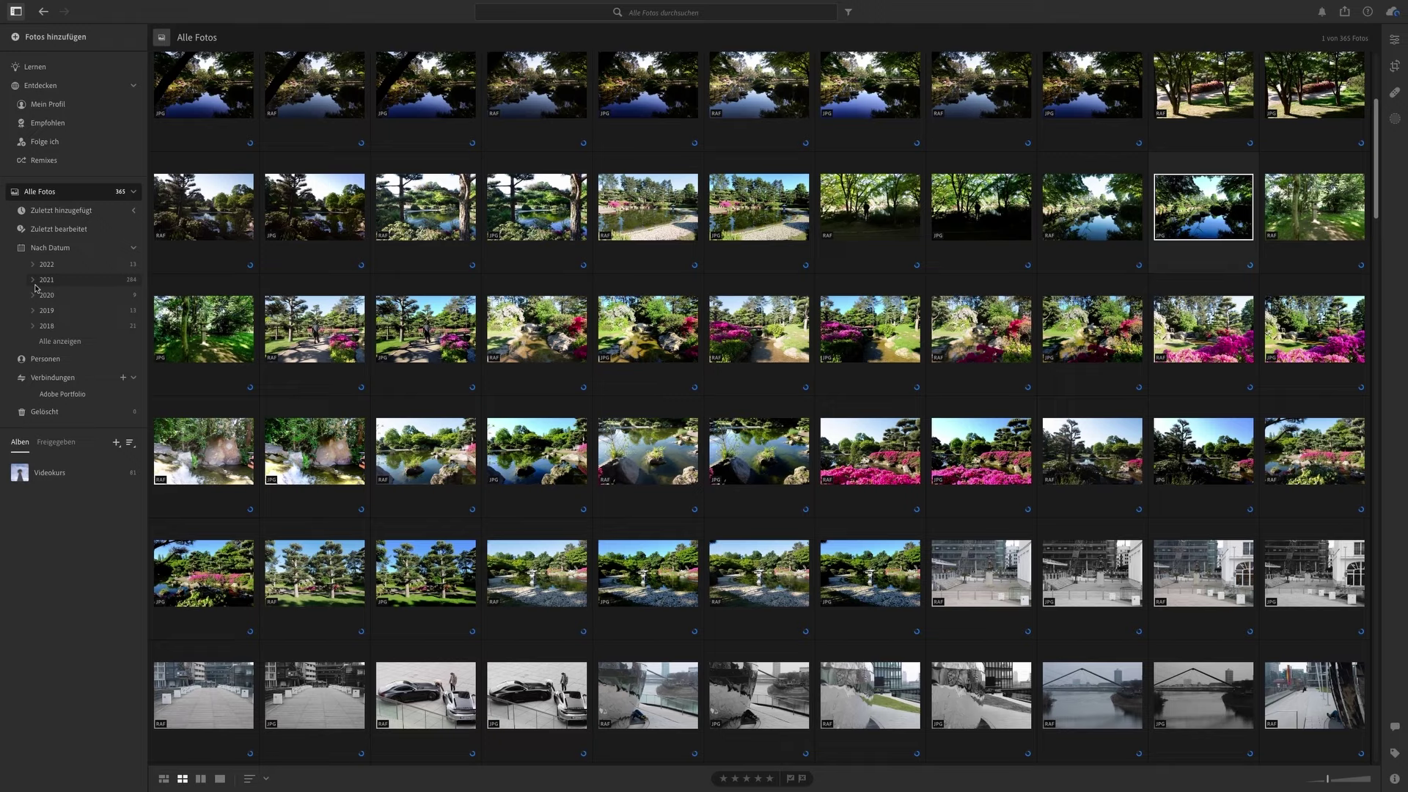
pyautogui.click(122, 250)
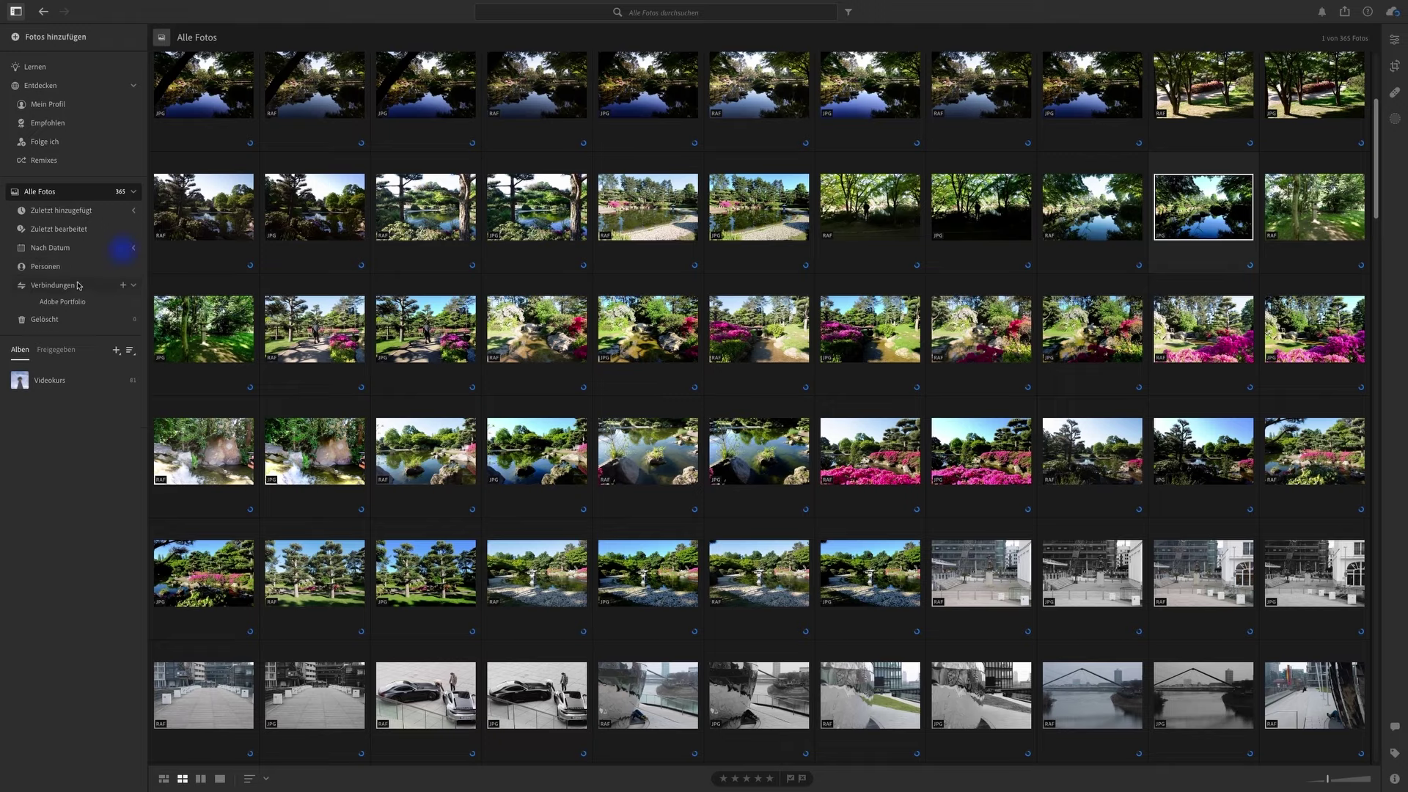
pyautogui.click(73, 268)
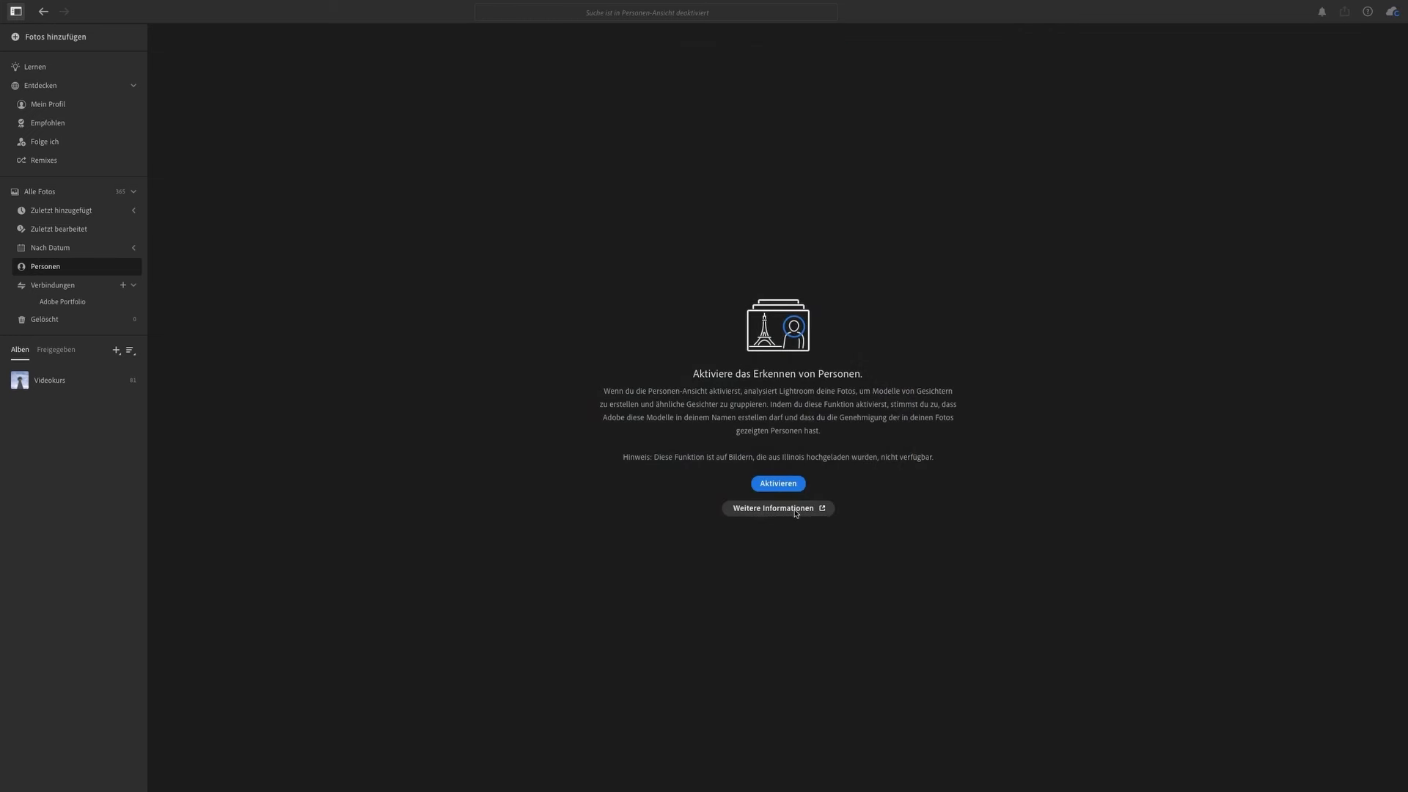
# Toggle Verbindungen, view and close the Alle Verbindungen list, then open Adobe Portfolio
pyautogui.click(795, 510)
pyautogui.click(133, 285)
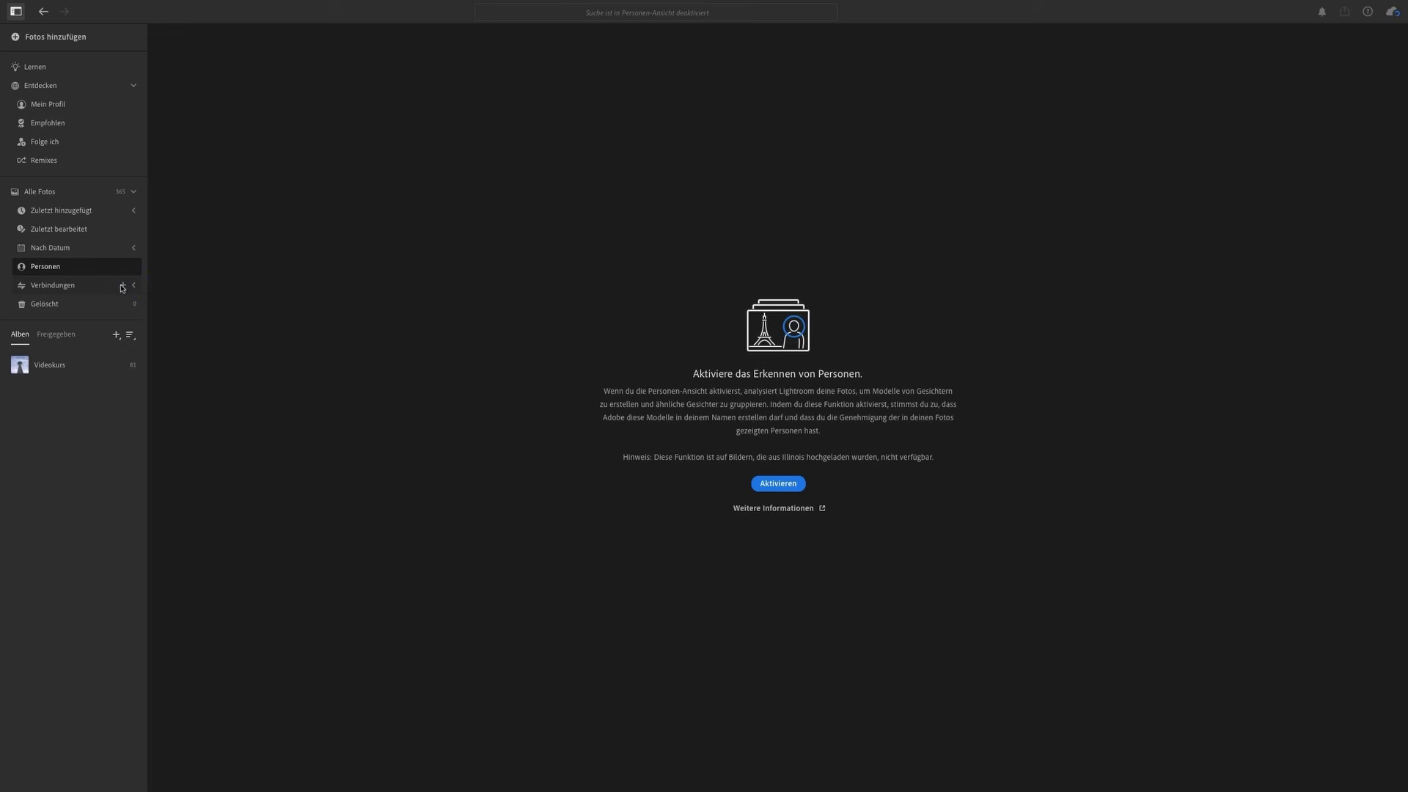
pyautogui.click(134, 286)
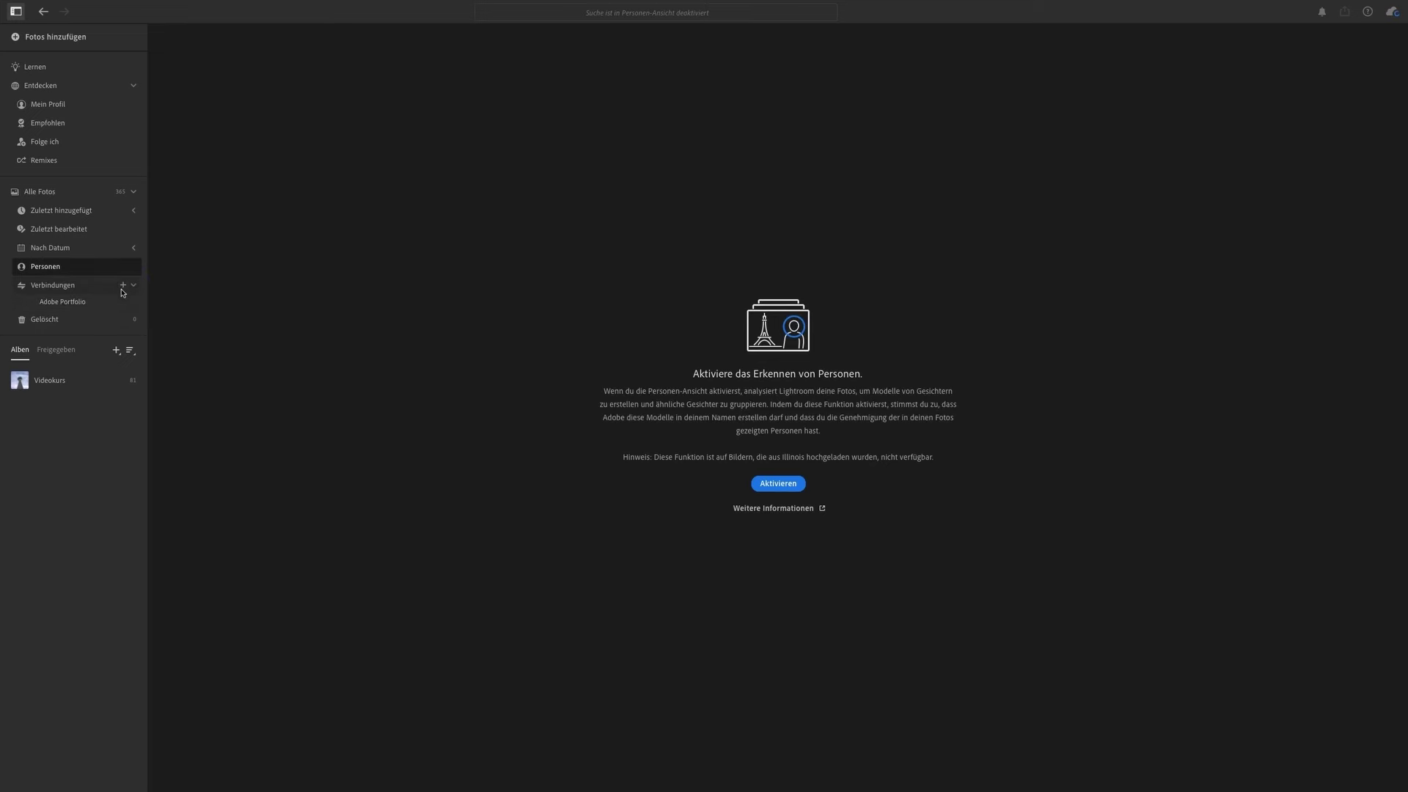
pyautogui.click(123, 286)
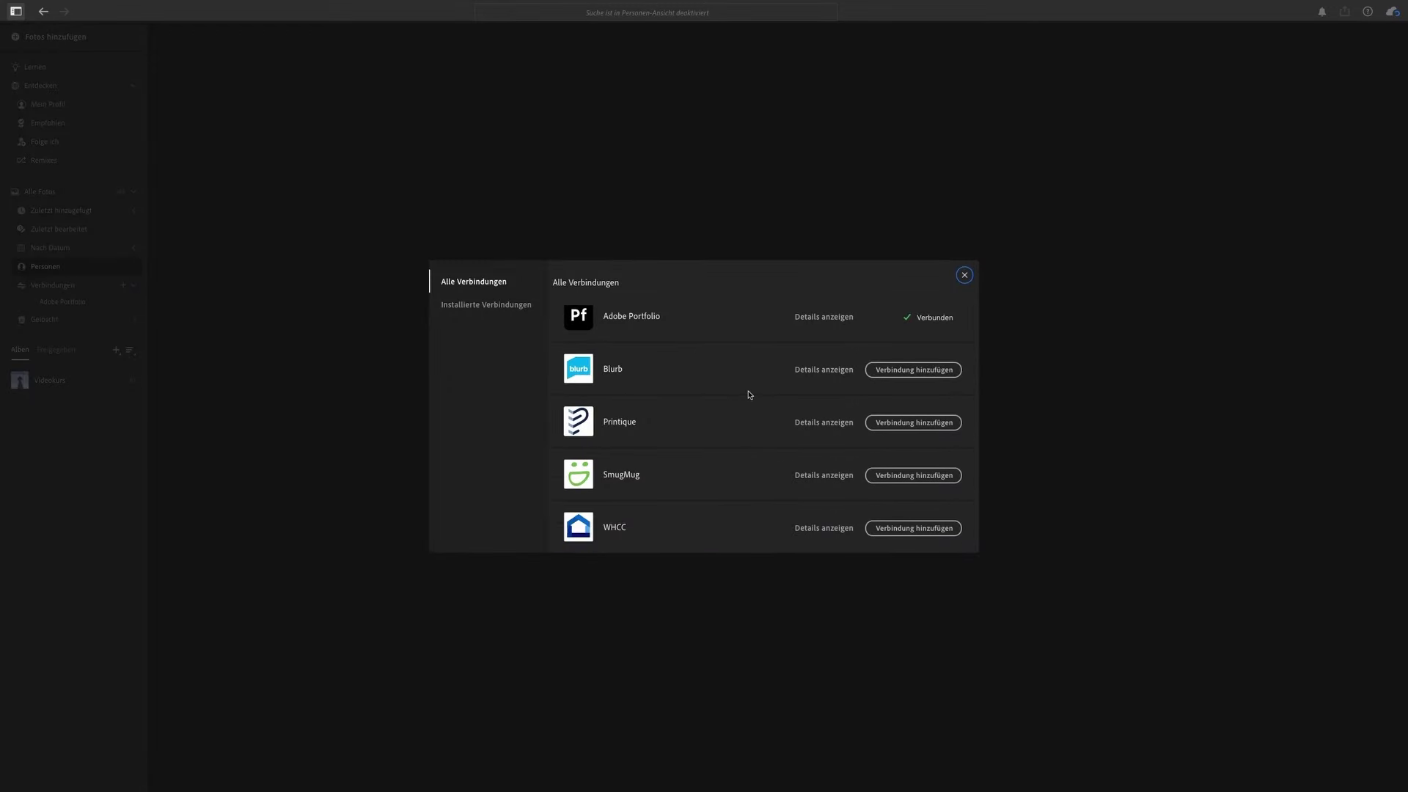
pyautogui.click(964, 276)
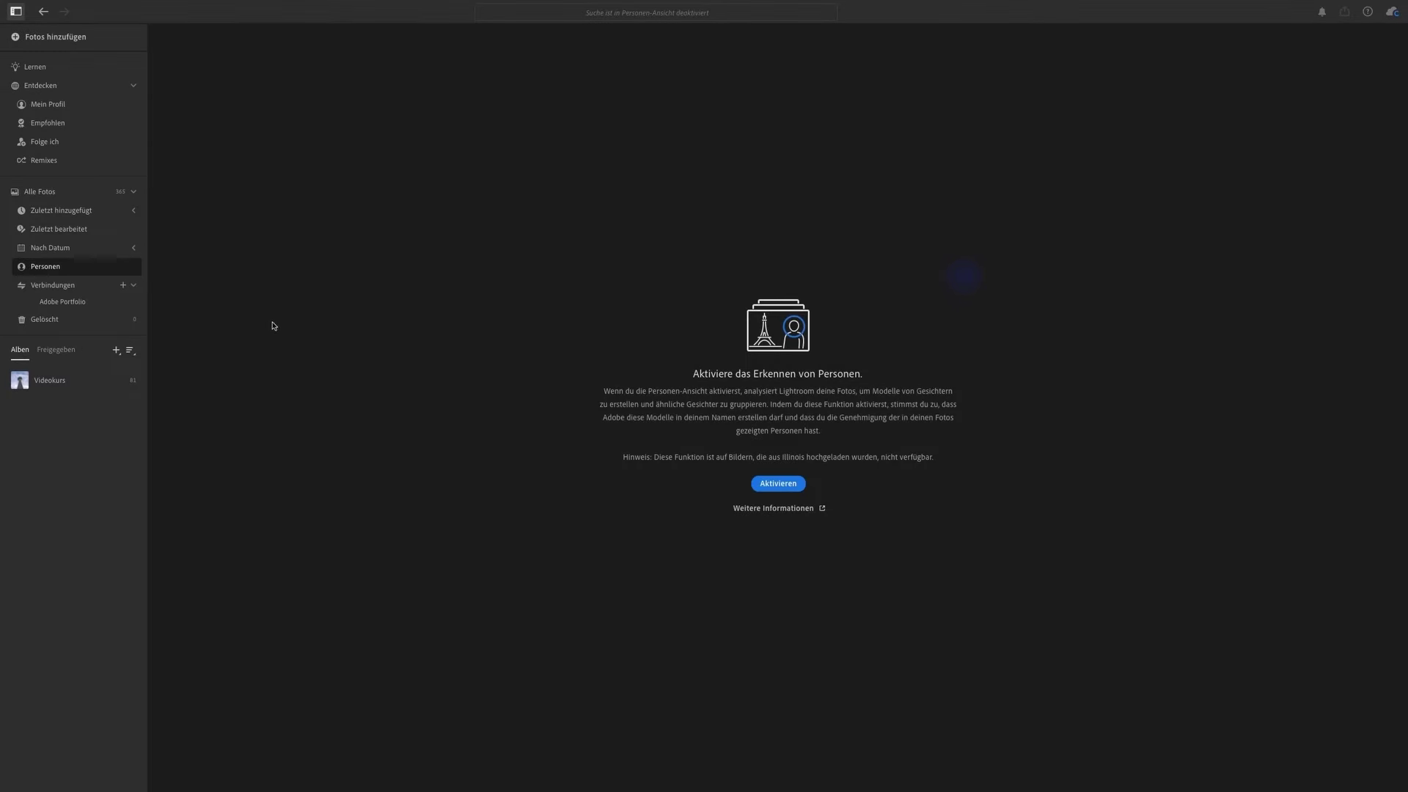
pyautogui.click(85, 307)
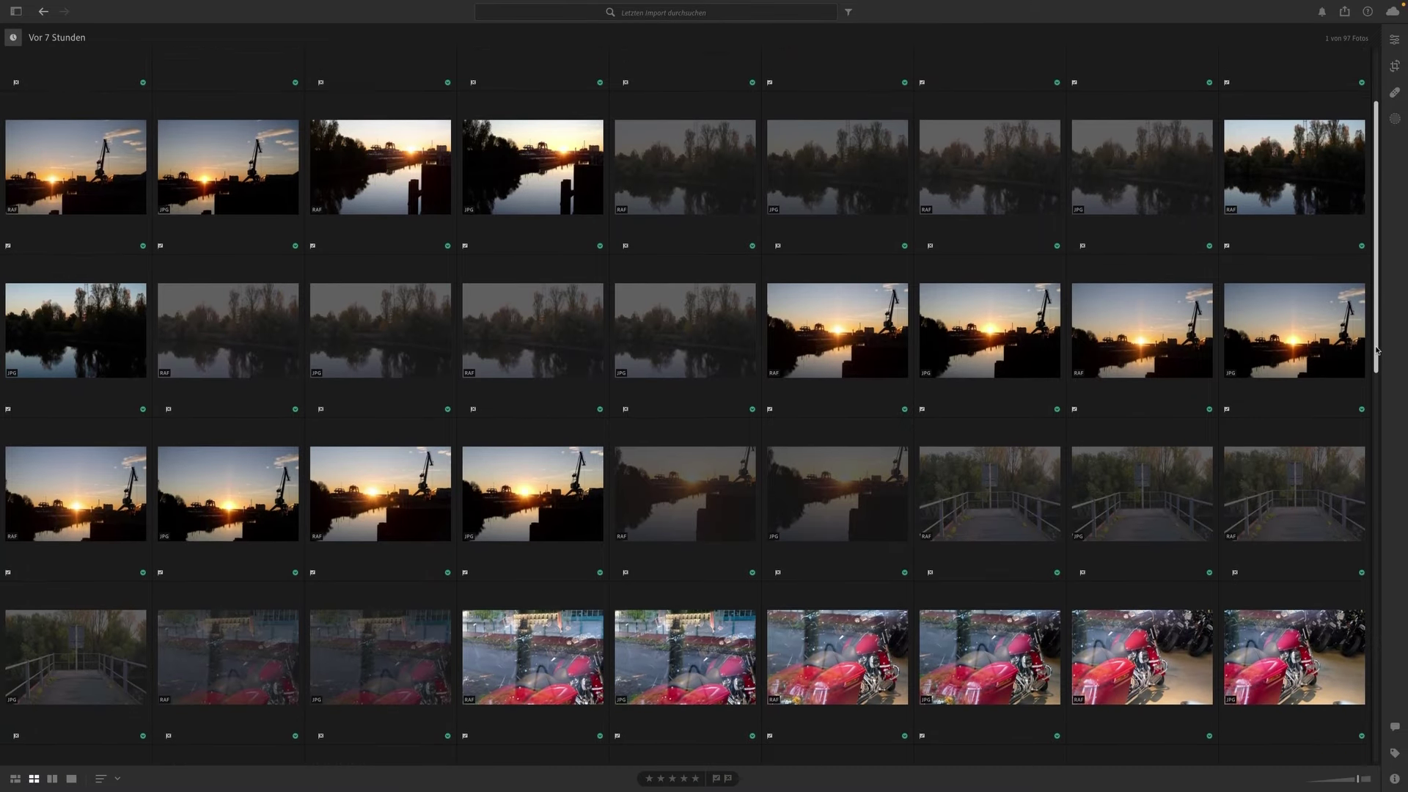
# Go back, reopen the side panel, and show the 97-photo Alle Fotos library
pyautogui.moveTo(1376, 351)
pyautogui.mouseDown()
pyautogui.moveTo(1374, 638)
pyautogui.moveTo(1406, 291)
pyautogui.mouseUp()
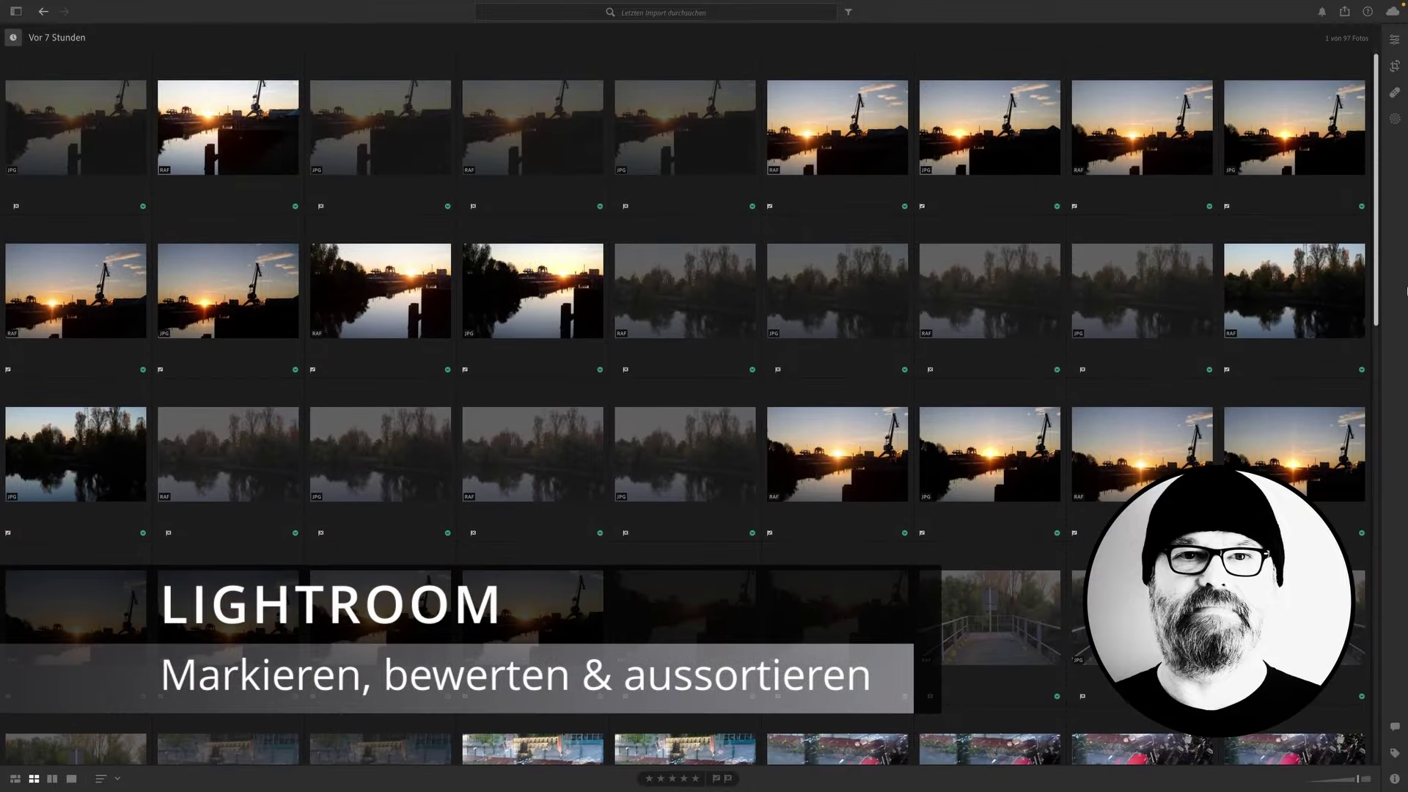
pyautogui.click(44, 11)
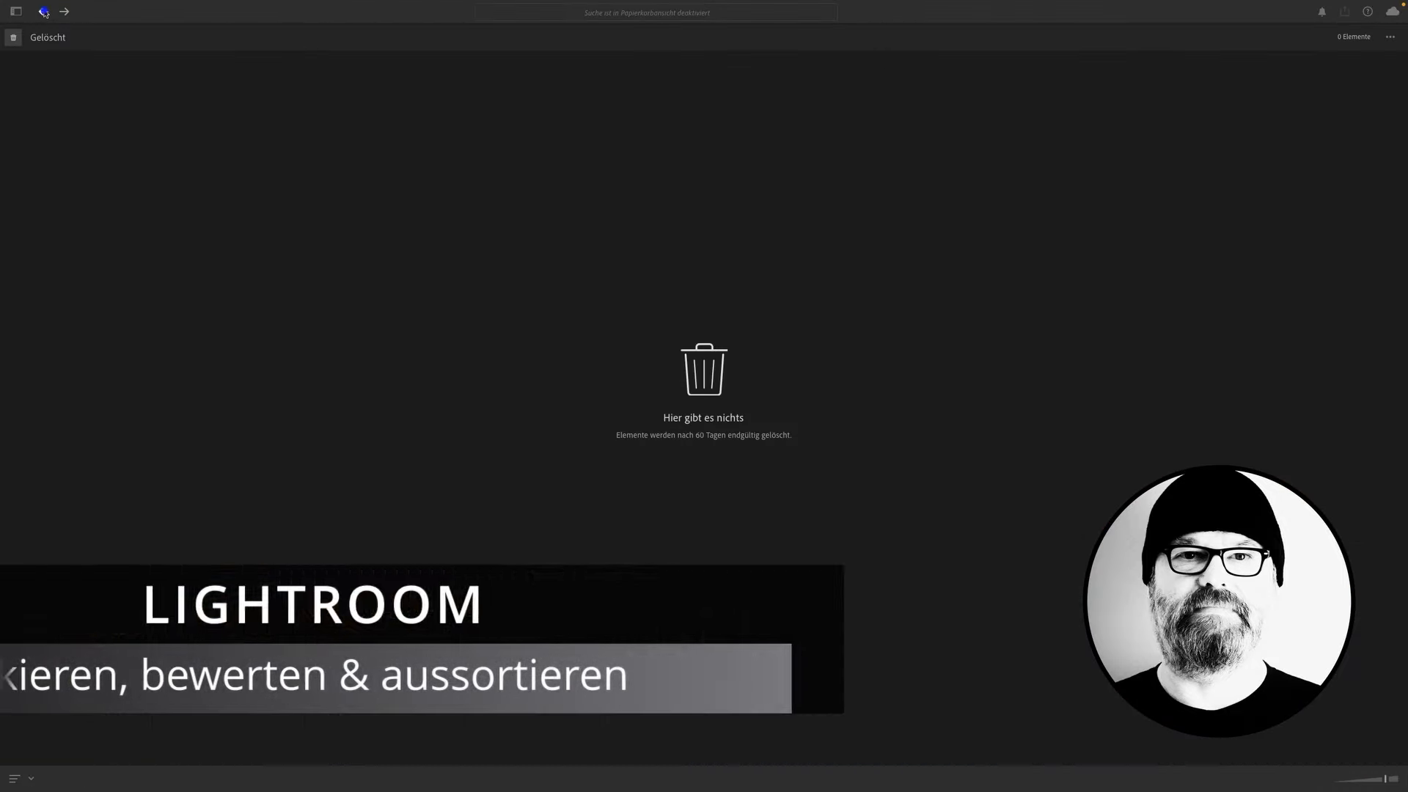
pyautogui.click(16, 11)
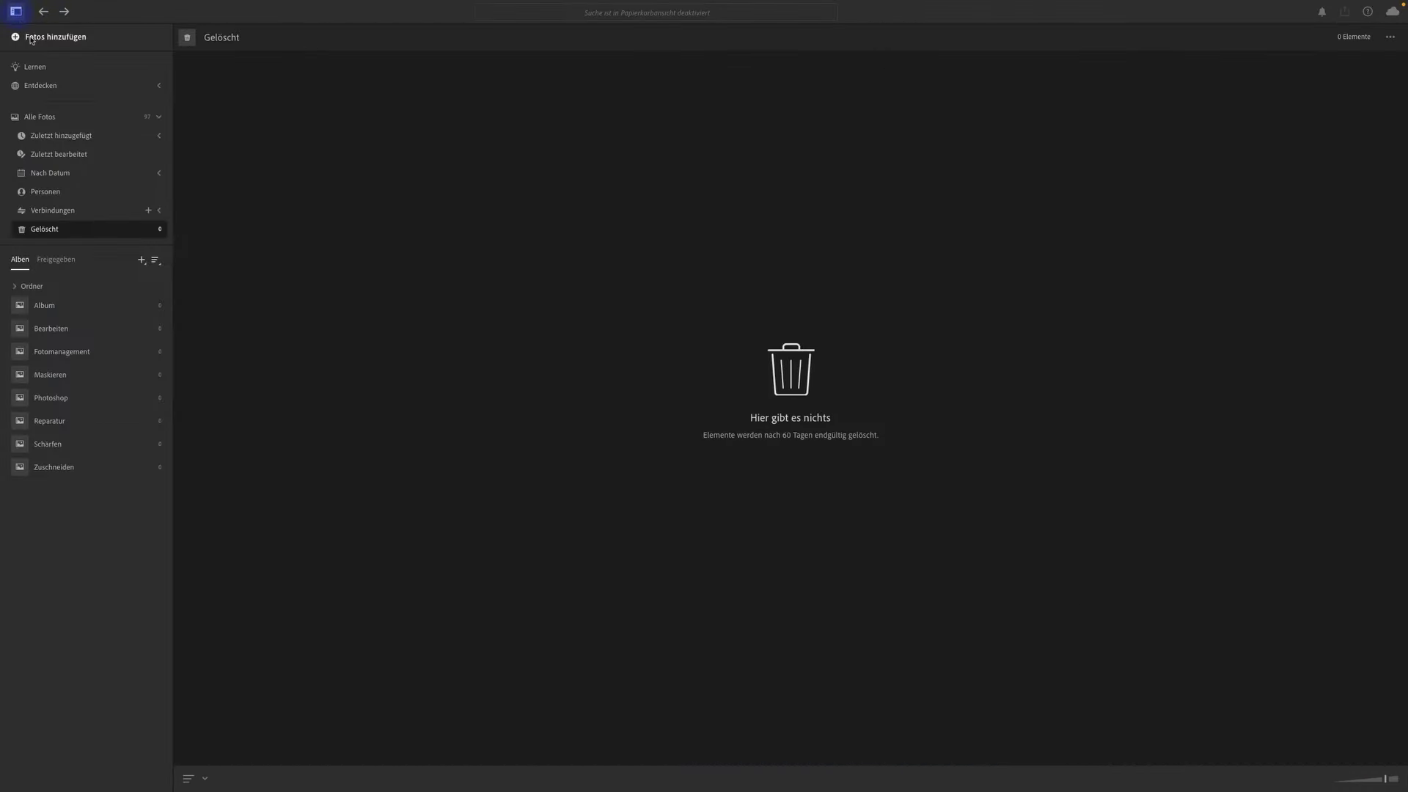
pyautogui.click(39, 116)
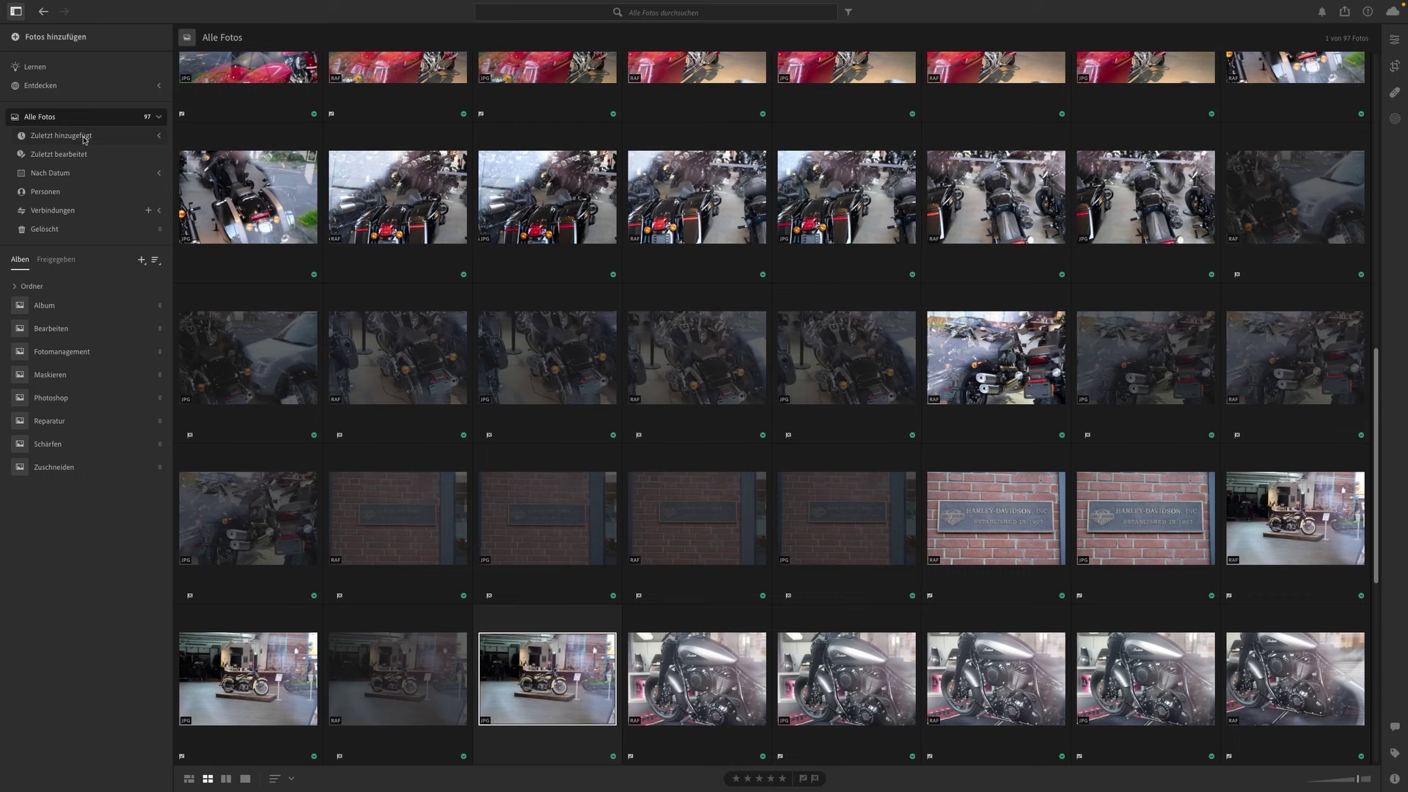
# Expand the recent groups, scroll to the top, and open the first sunset photo large
pyautogui.click(84, 136)
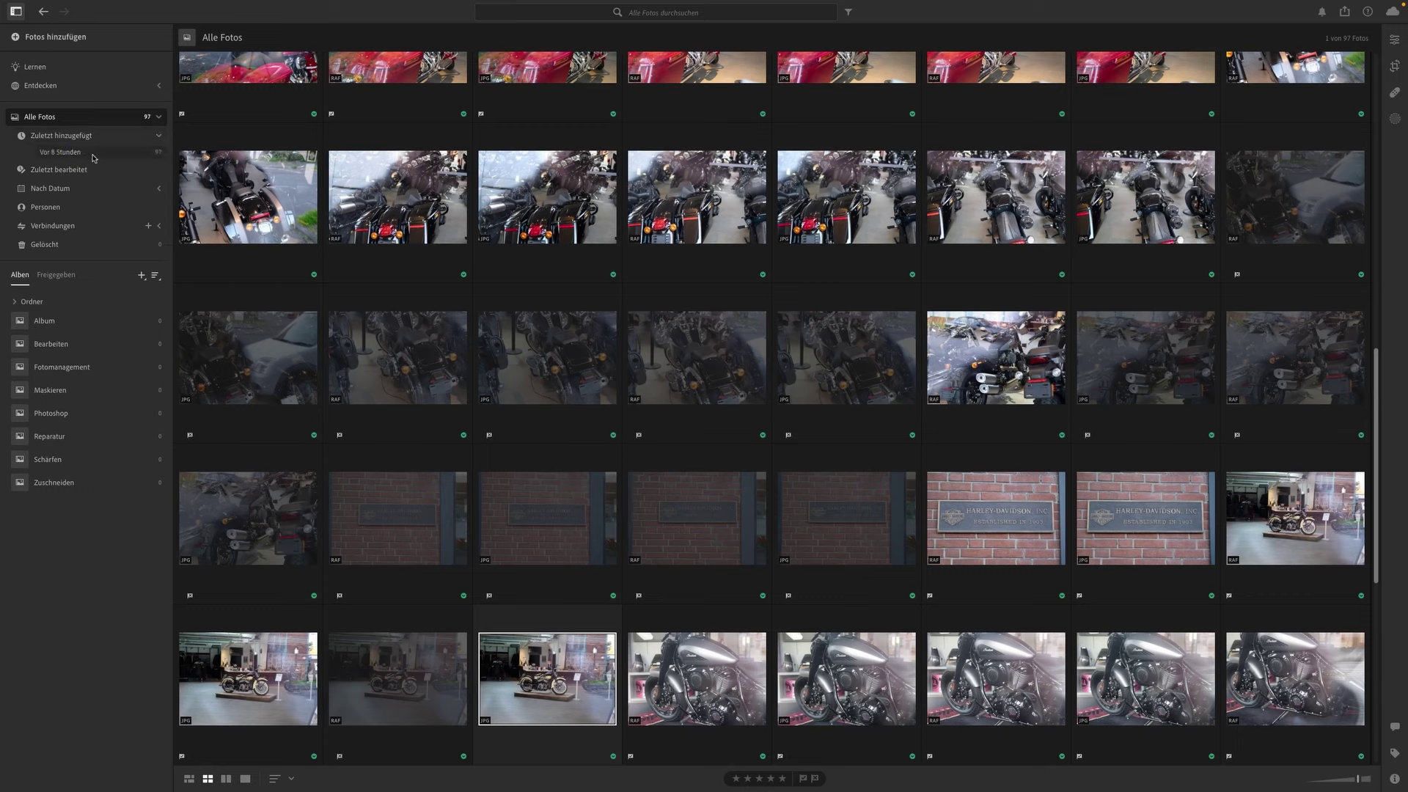
pyautogui.scroll(10, 237, 158)
pyautogui.scroll(5, 236, 158)
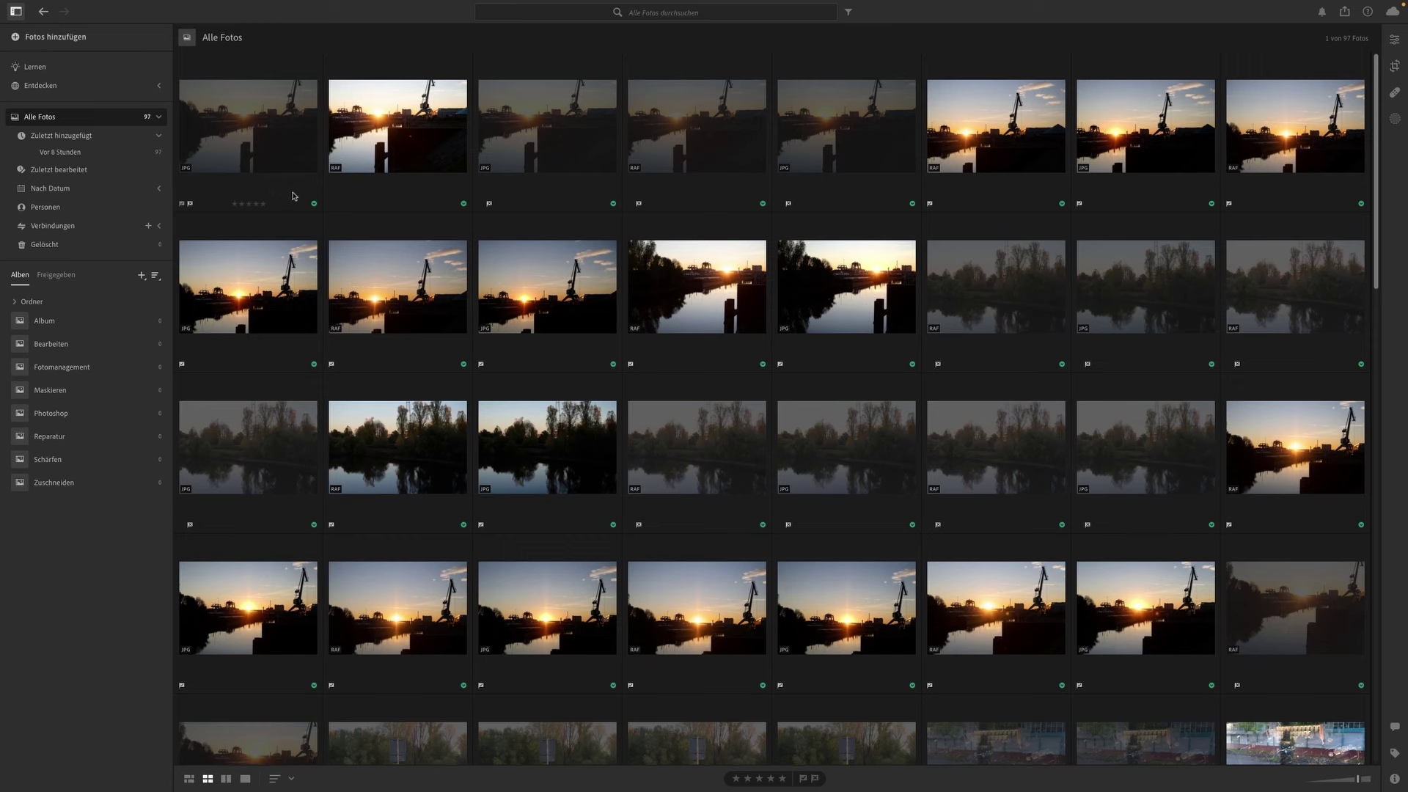
pyautogui.click(293, 196)
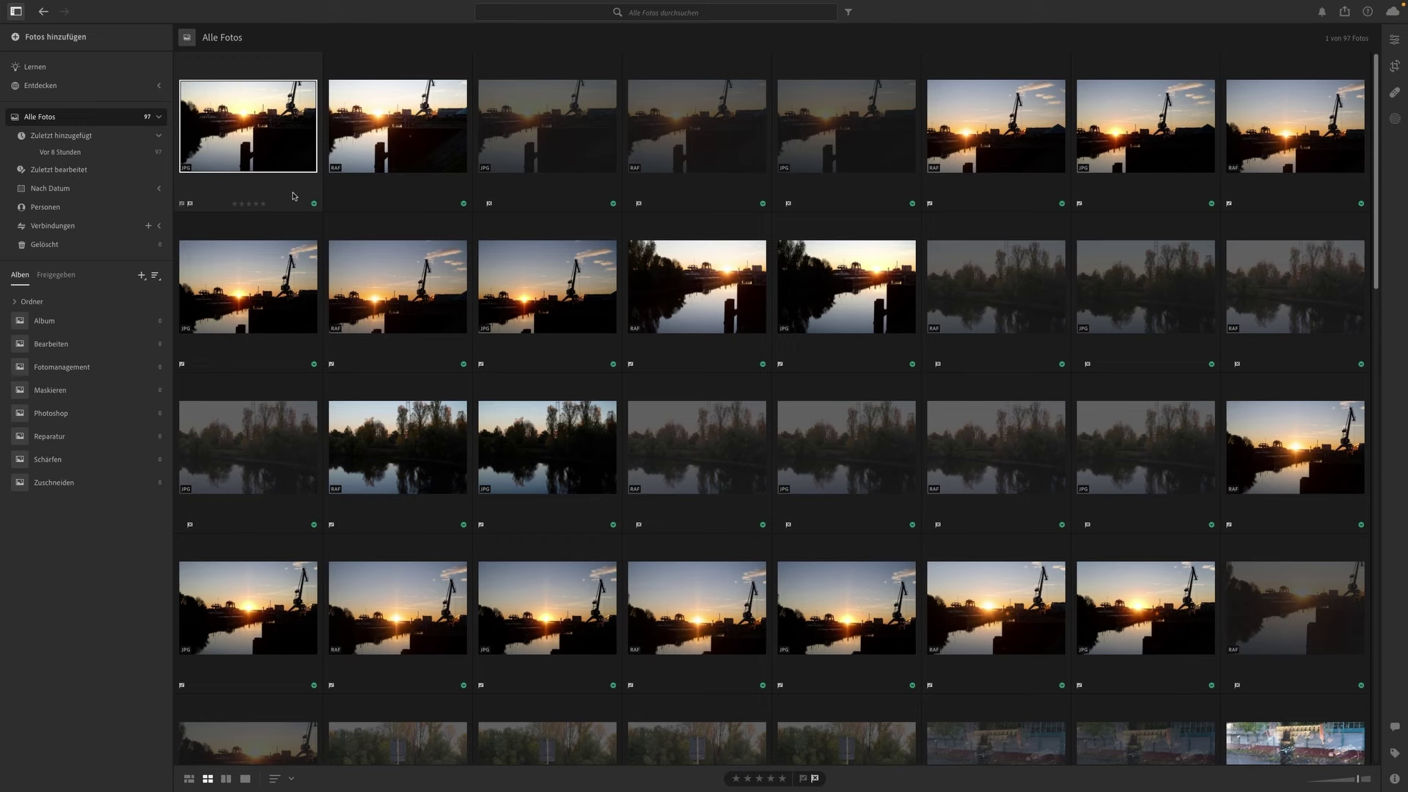
pyautogui.doubleClick(294, 196)
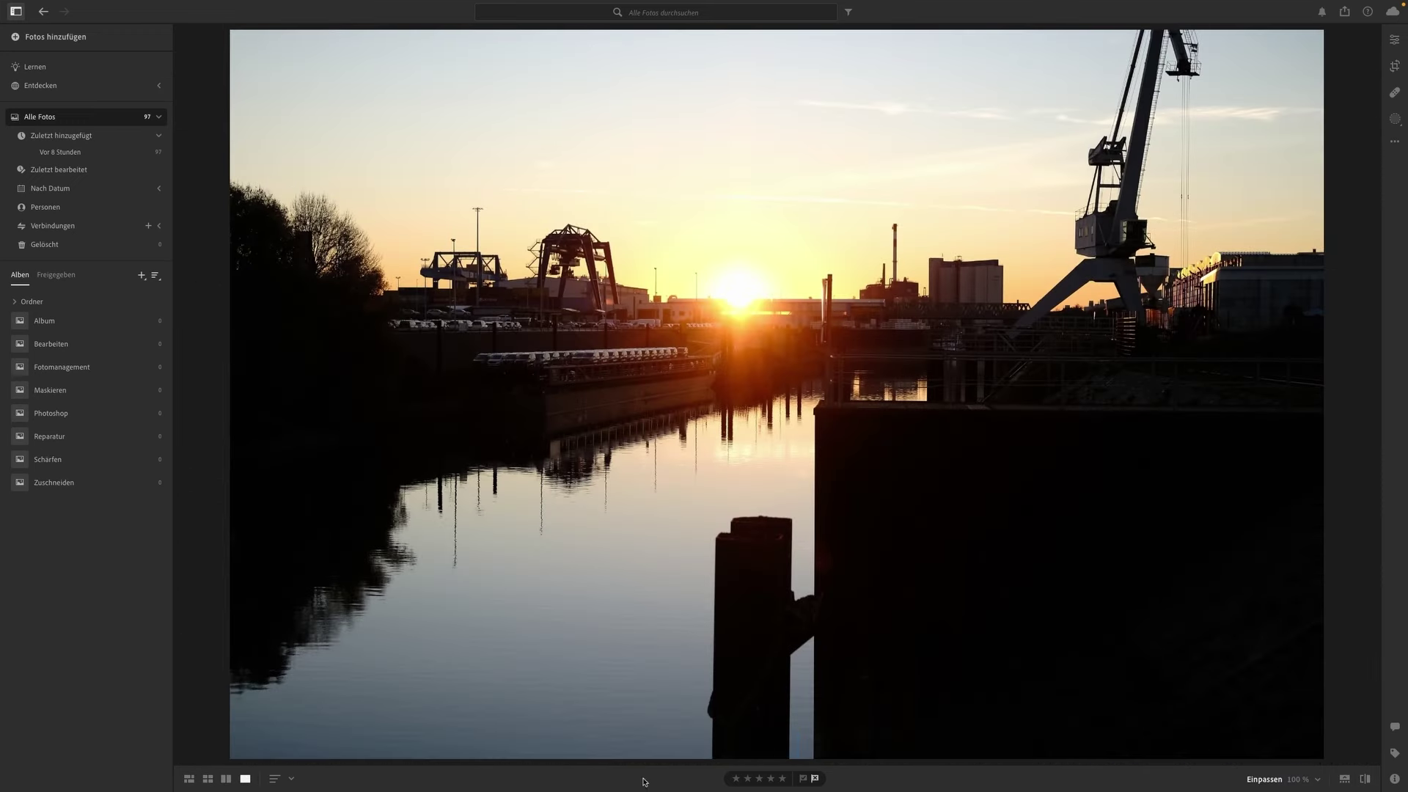
# Rate the sunset photo, ending at two stars, flag it as a pick, and return to the grid
pyautogui.click(736, 779)
pyautogui.click(783, 778)
pyautogui.click(816, 779)
pyautogui.moveTo(777, 779); pyautogui.dragTo(745, 782)
pyautogui.doubleClick(804, 708)
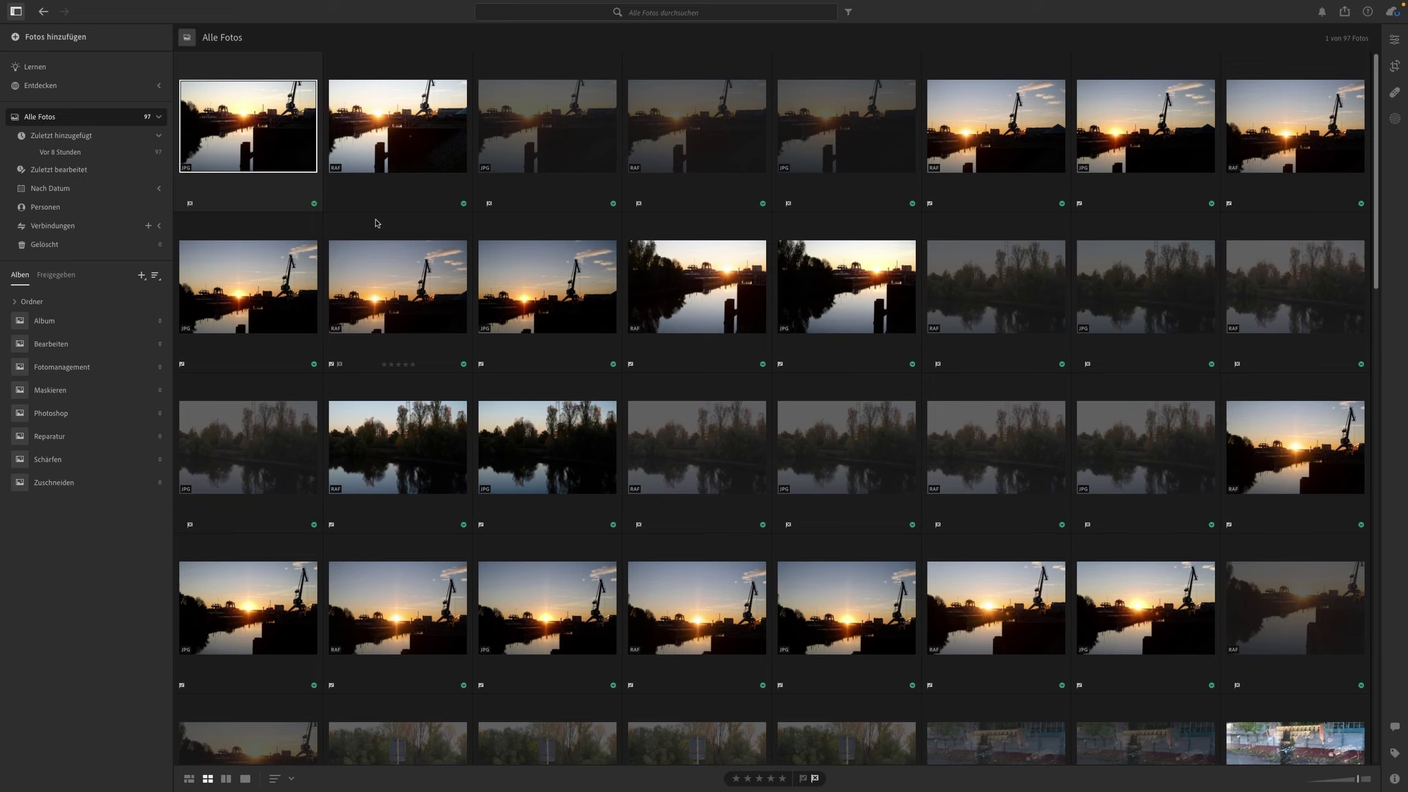
# Flag the dark tree-reflection photo as a pick instead of rejected, then return to the grid
pyautogui.moveTo(489, 206)
pyautogui.doubleClick(537, 459)
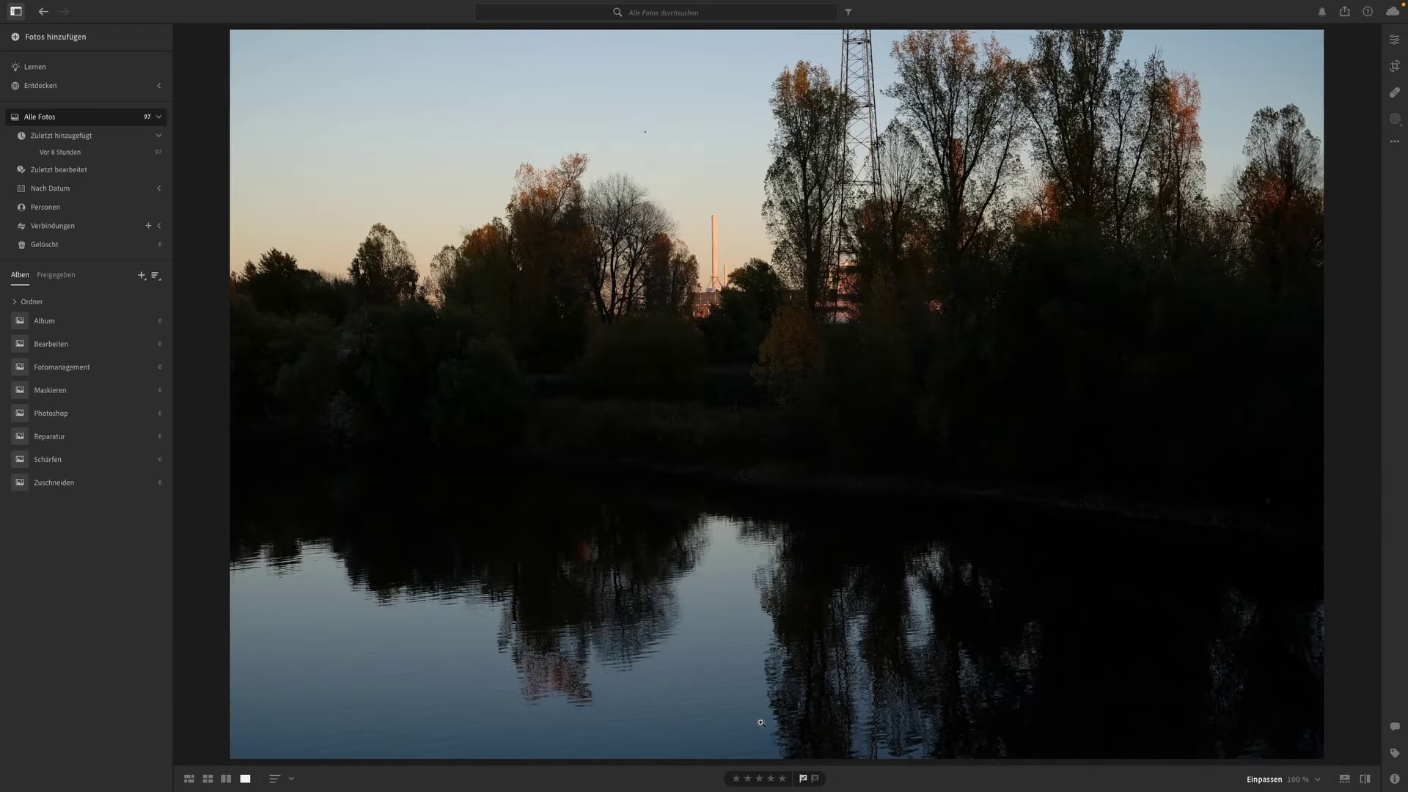
pyautogui.click(816, 778)
pyautogui.click(803, 779)
pyautogui.press('g')
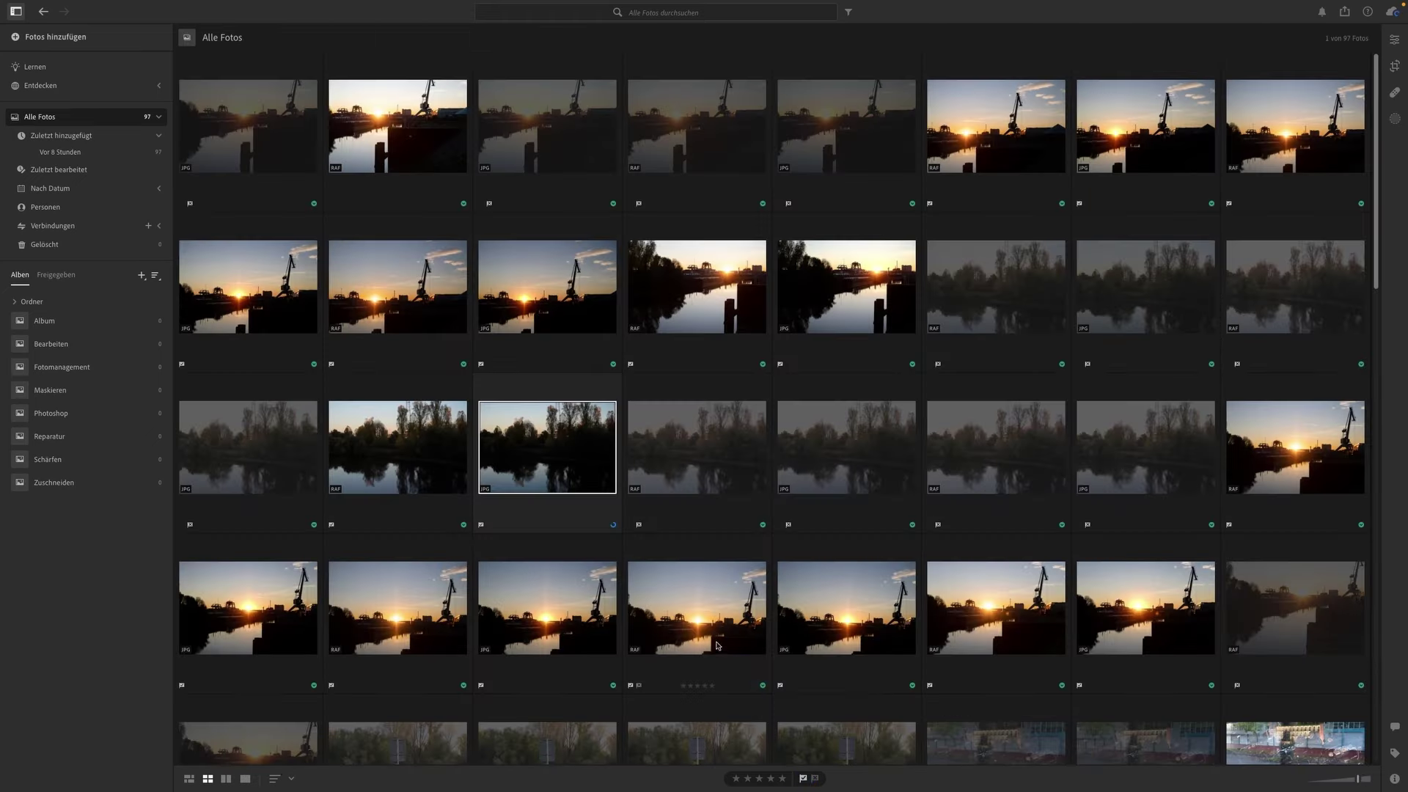
# Toggle the pick flag on the first sunset photo and return to the grid
pyautogui.scroll(-3, 718, 637)
pyautogui.scroll(-2, 717, 637)
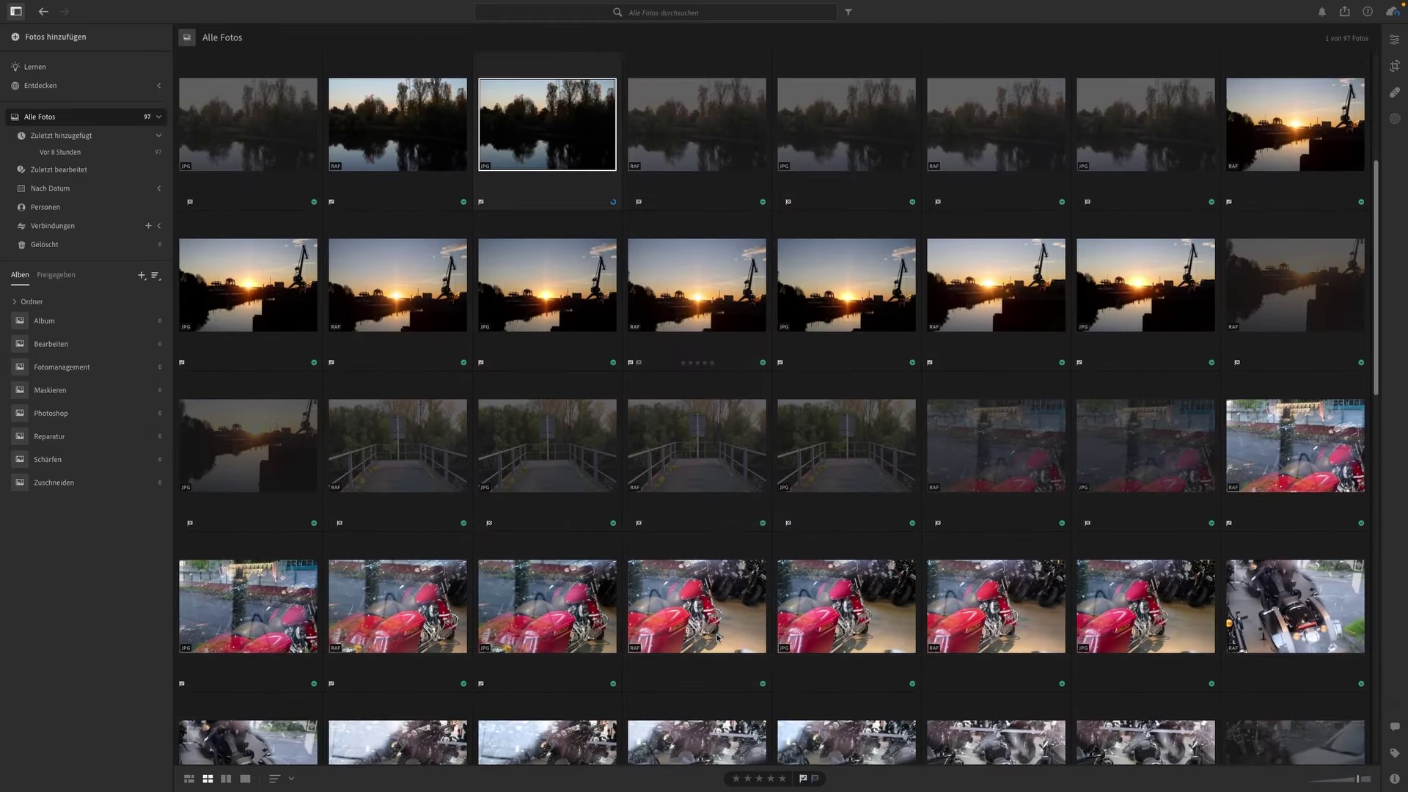
pyautogui.scroll(-2, 718, 637)
pyautogui.scroll(3, 718, 637)
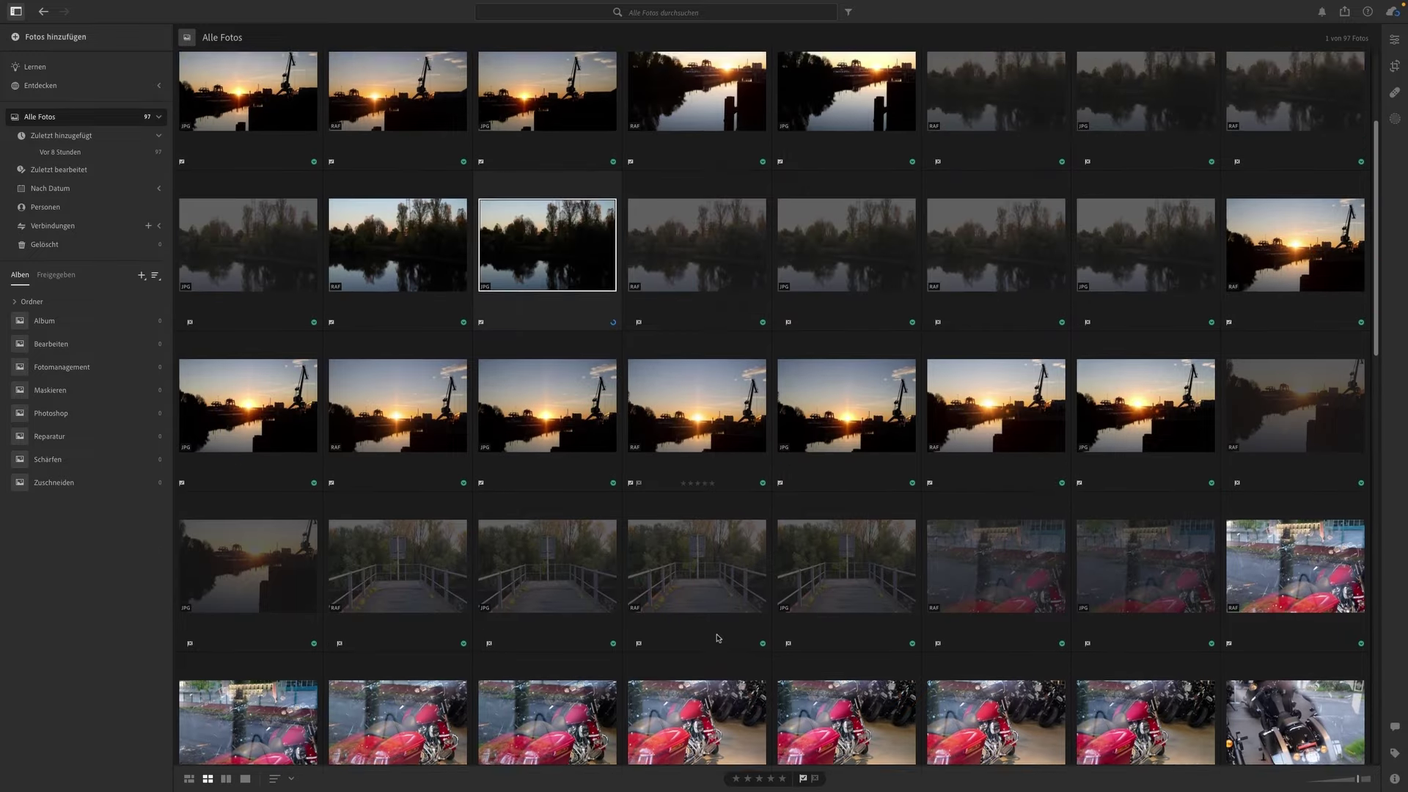
pyautogui.scroll(3, 718, 637)
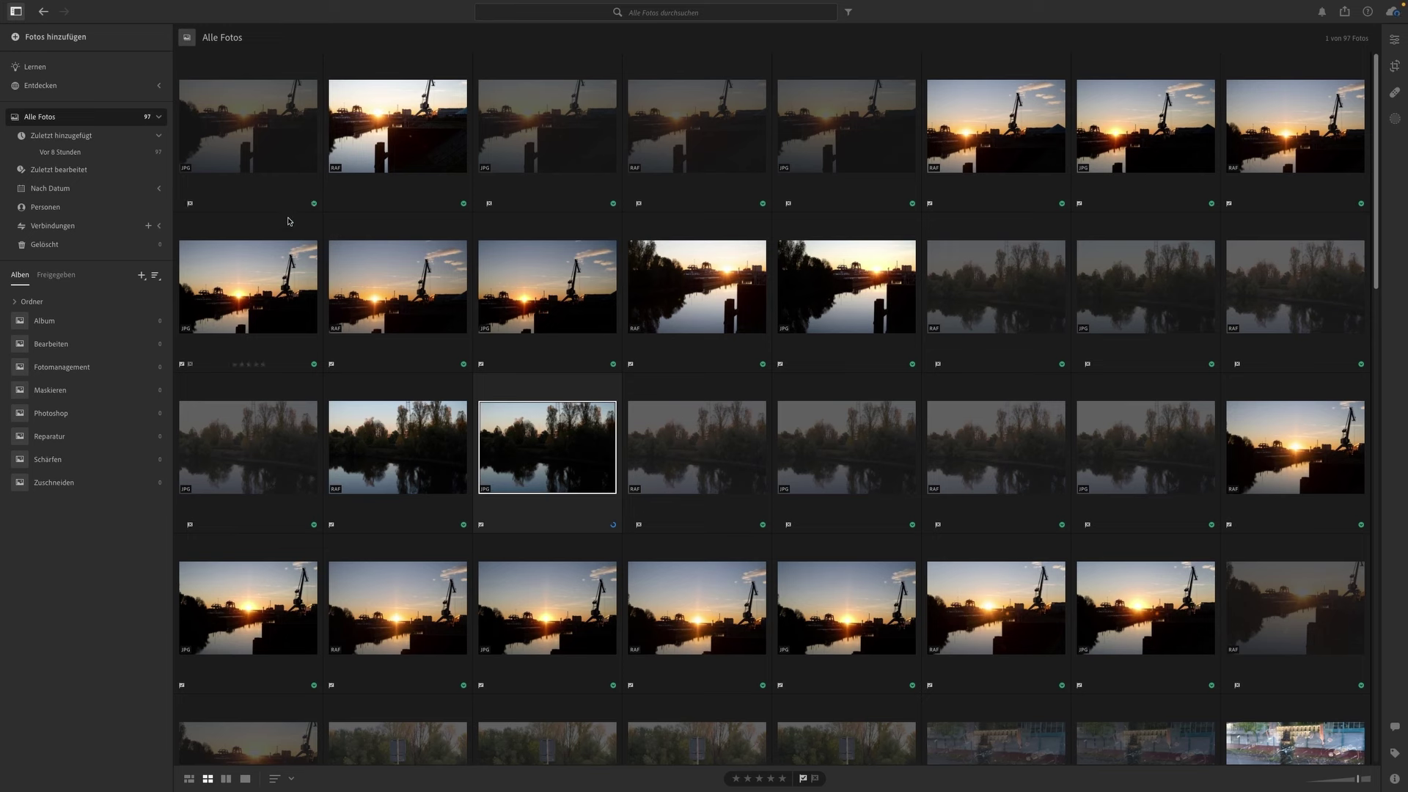
pyautogui.doubleClick(271, 159)
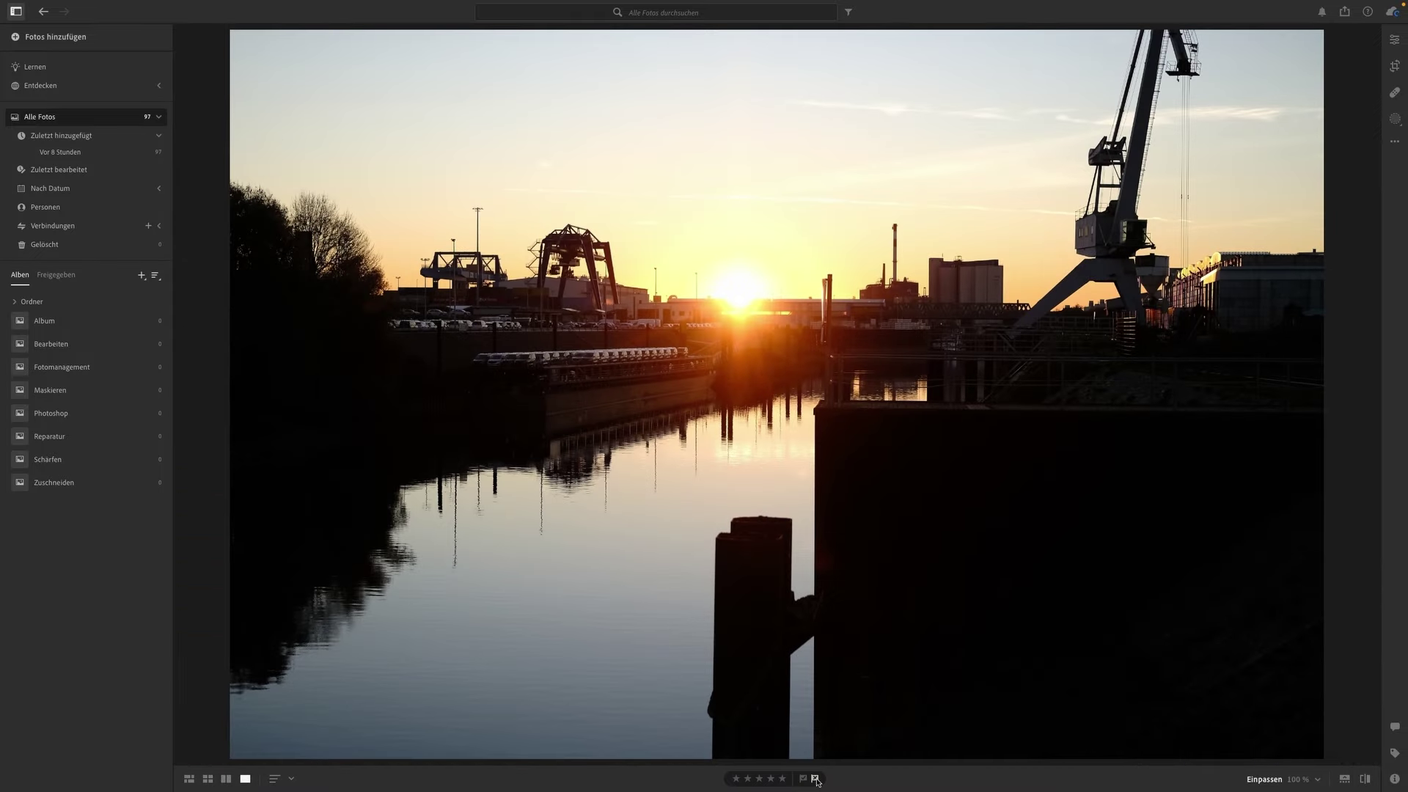
pyautogui.click(815, 779)
pyautogui.press('g')
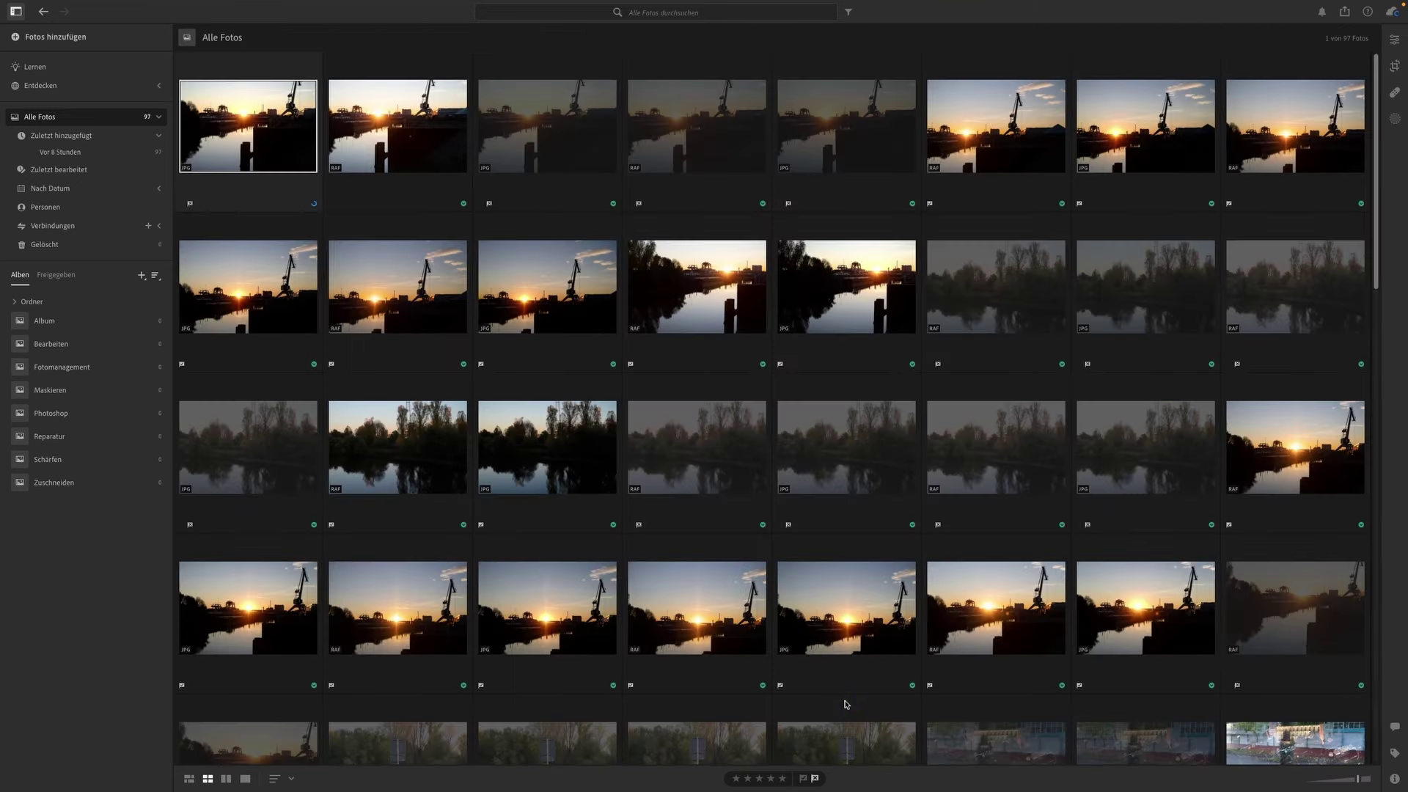
pyautogui.moveTo(847, 12)
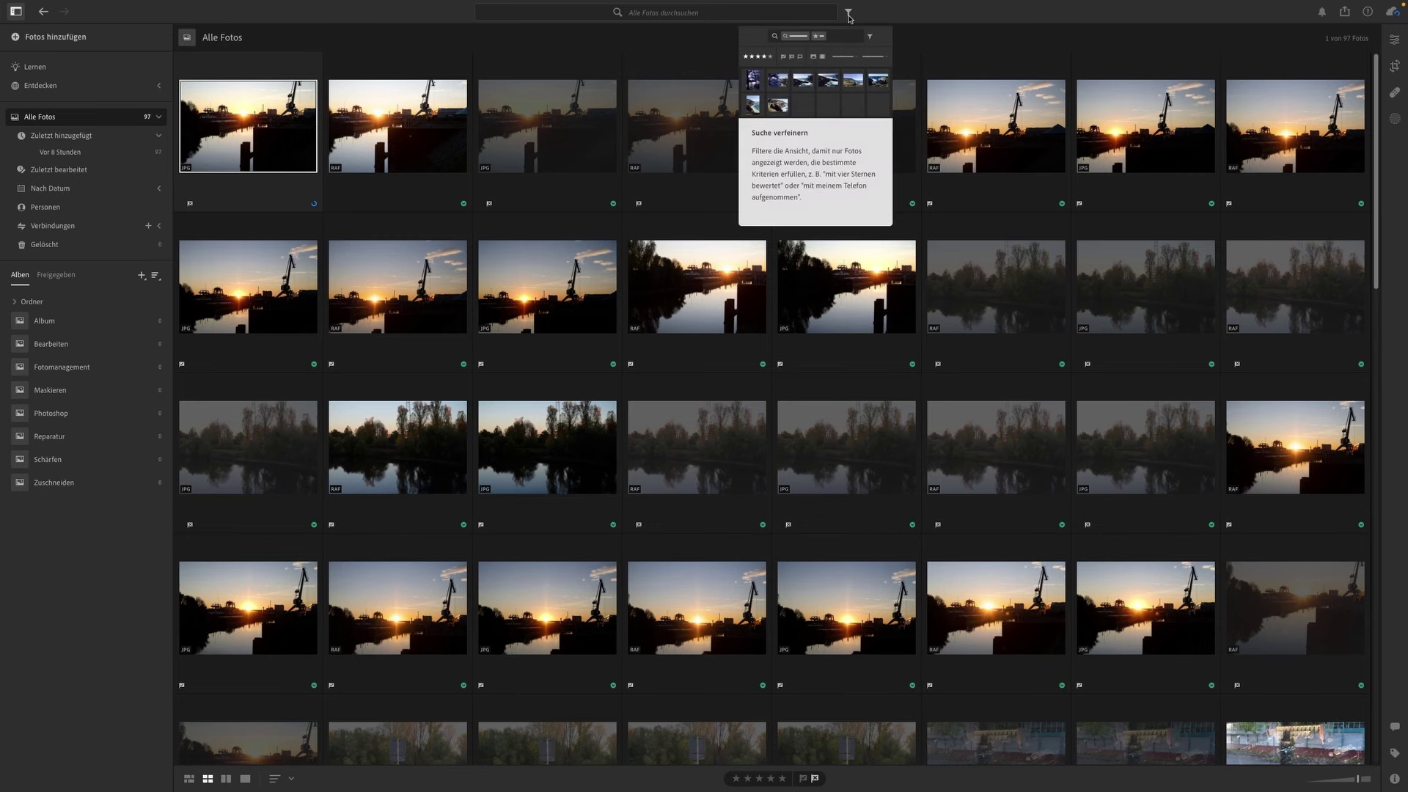
# Select all 97 photos and filter the library to only the rejected-flagged photos
pyautogui.click(849, 15)
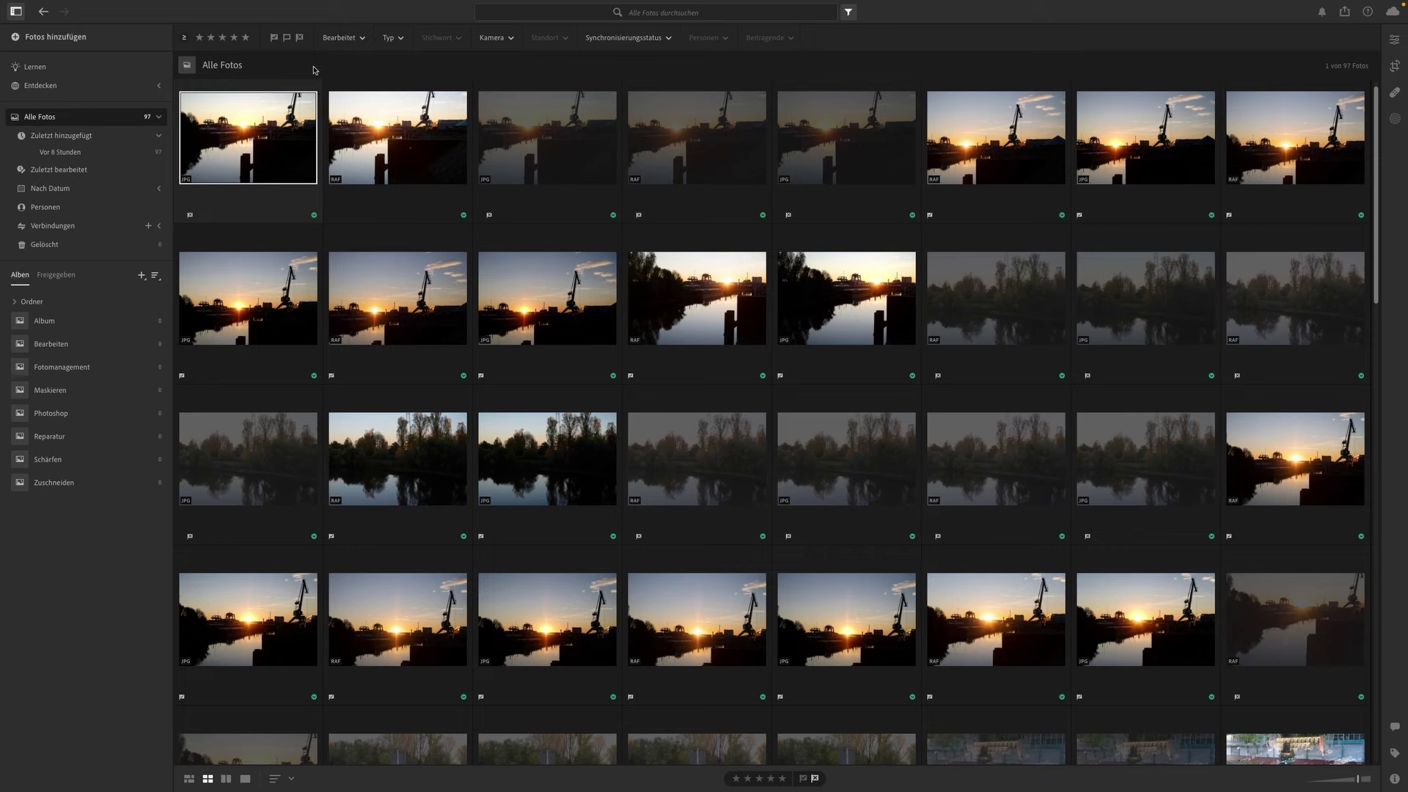
pyautogui.hotkey('ctrl', 'a')
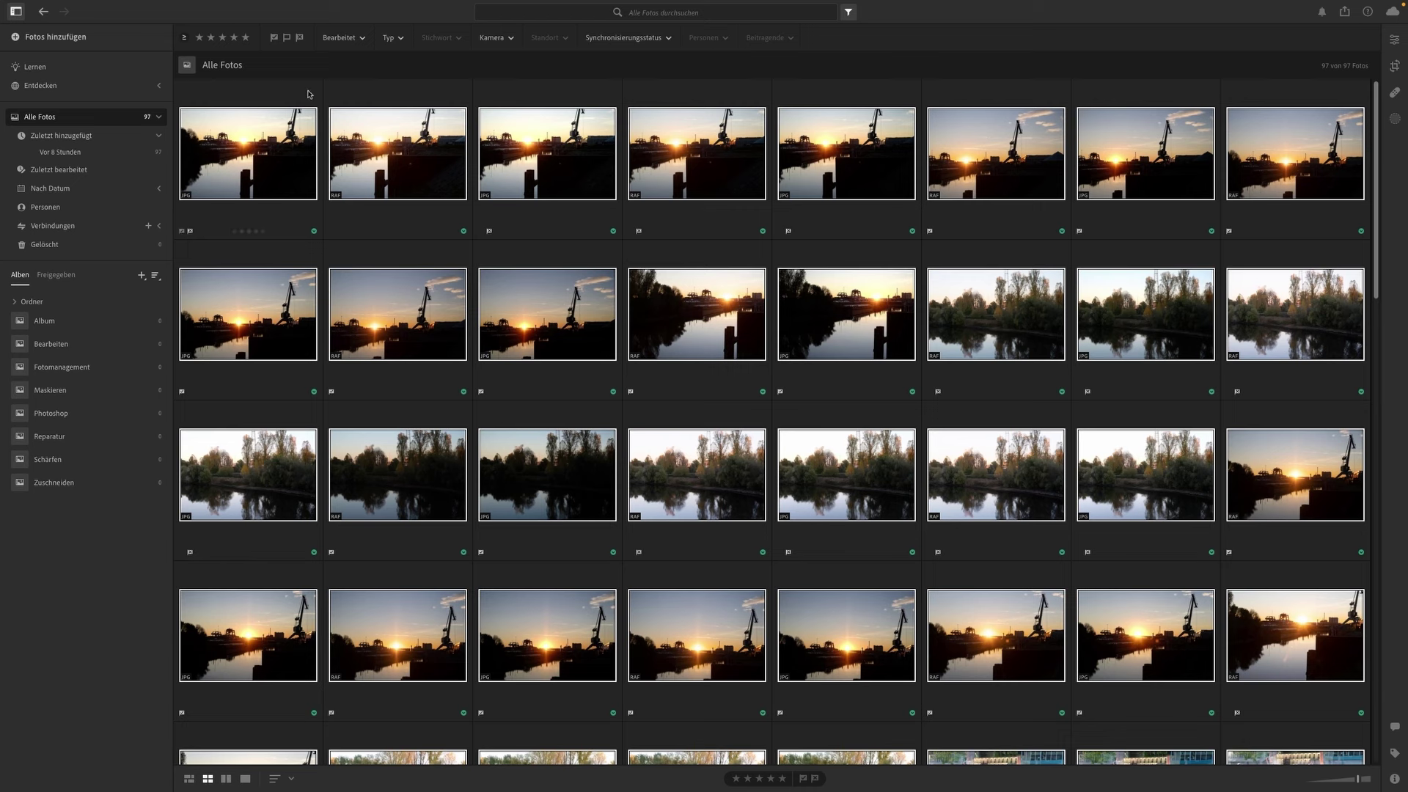
pyautogui.click(300, 38)
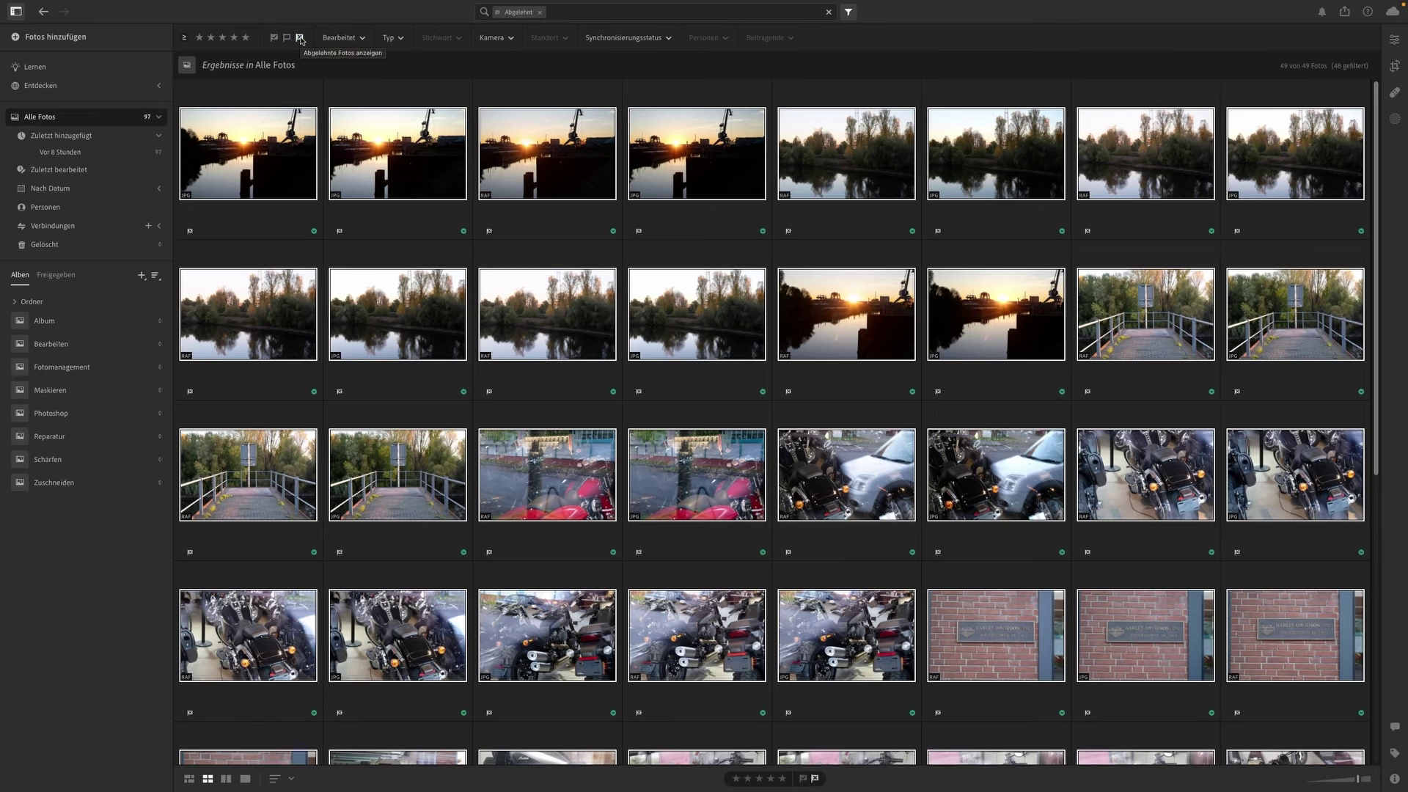
pyautogui.scroll(-6, 383, 152)
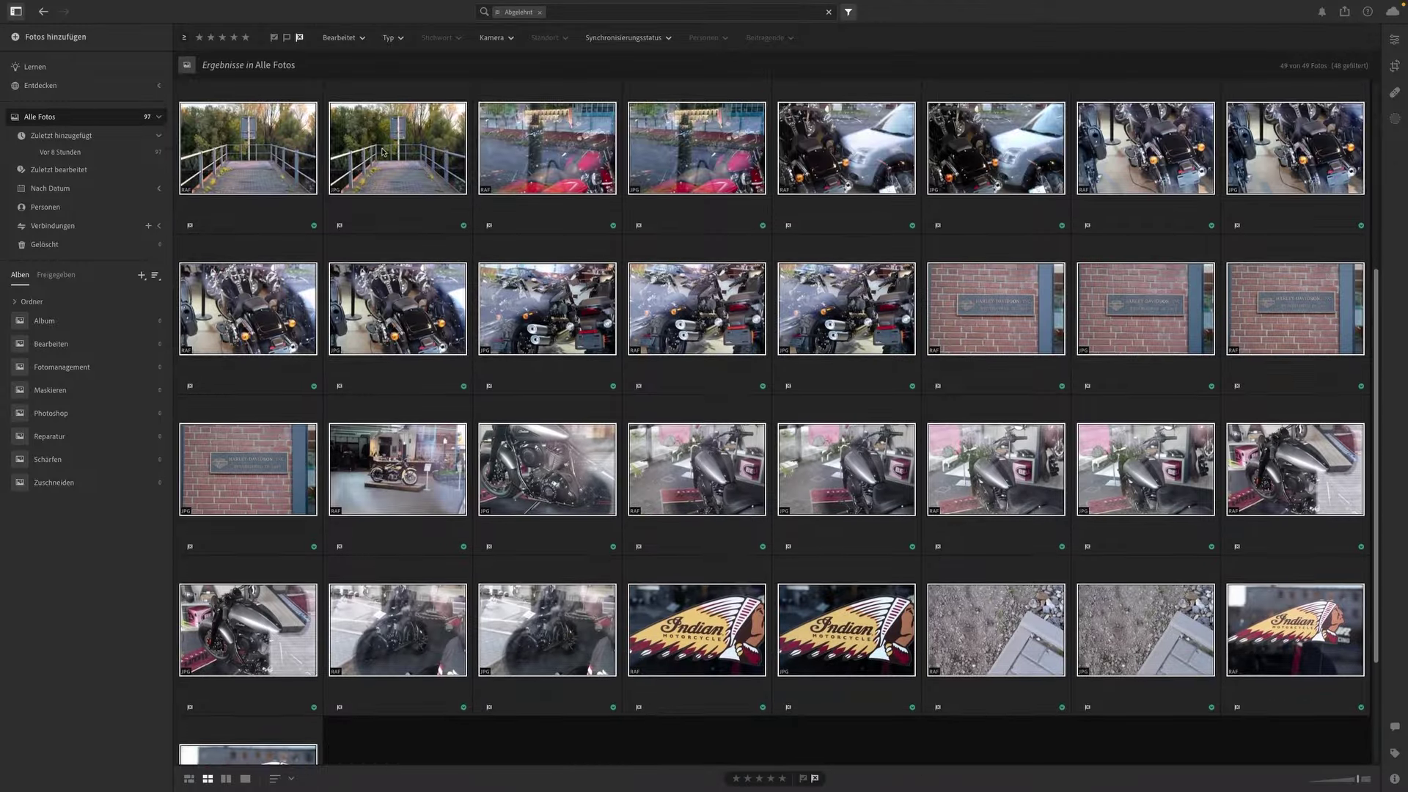
pyautogui.scroll(5, 383, 152)
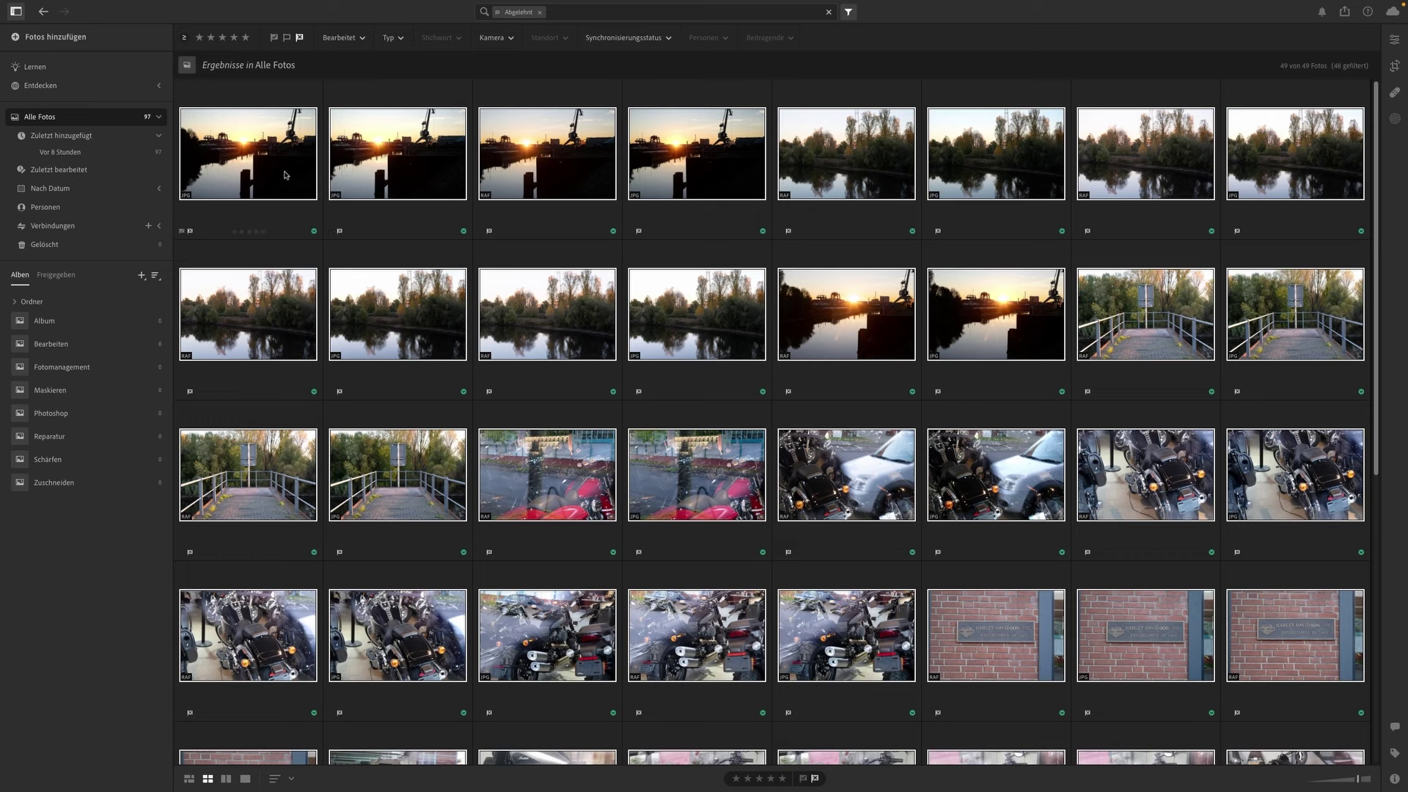
# Delete the 49 selected rejected photos and remove the Abgelehnt filter chip
pyautogui.rightClick(285, 175)
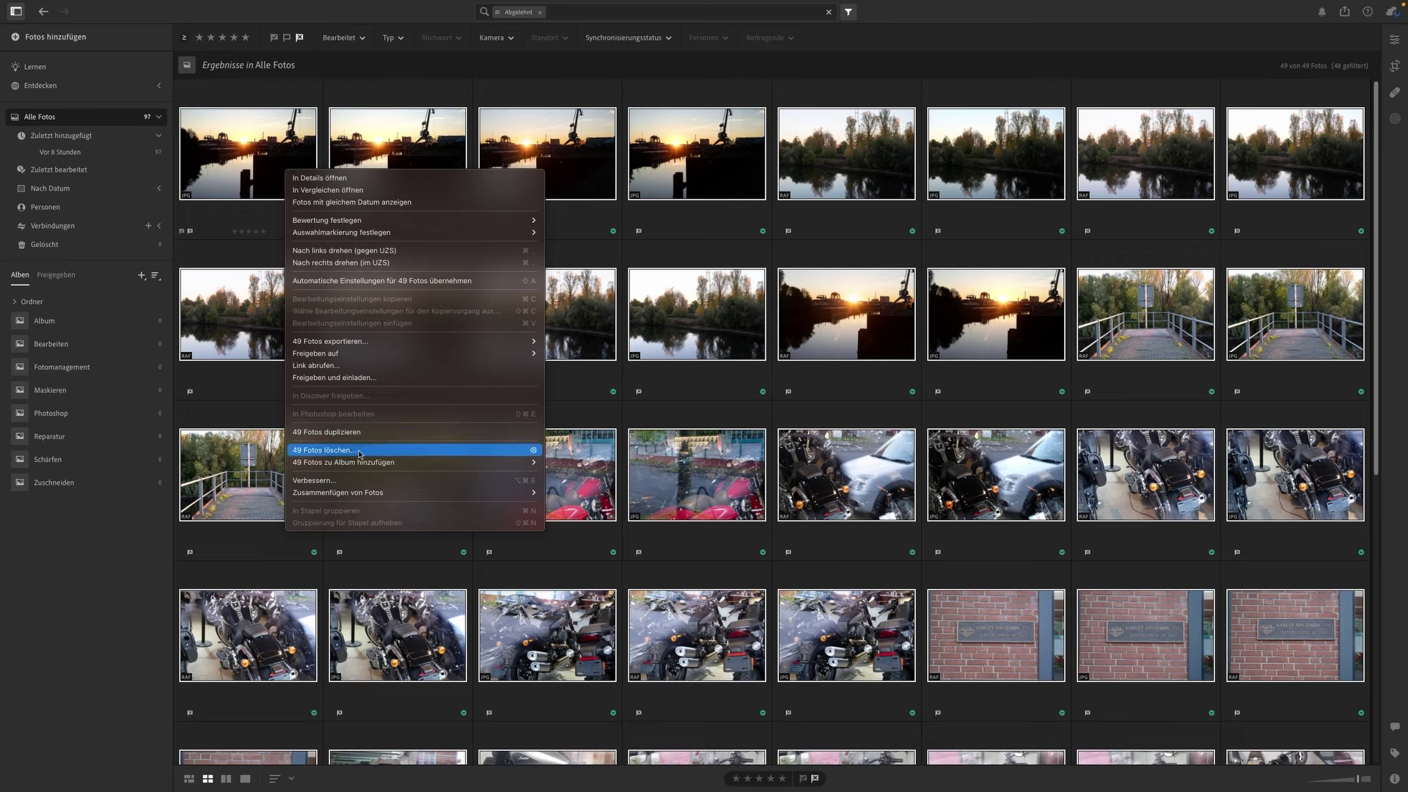
pyautogui.click(359, 452)
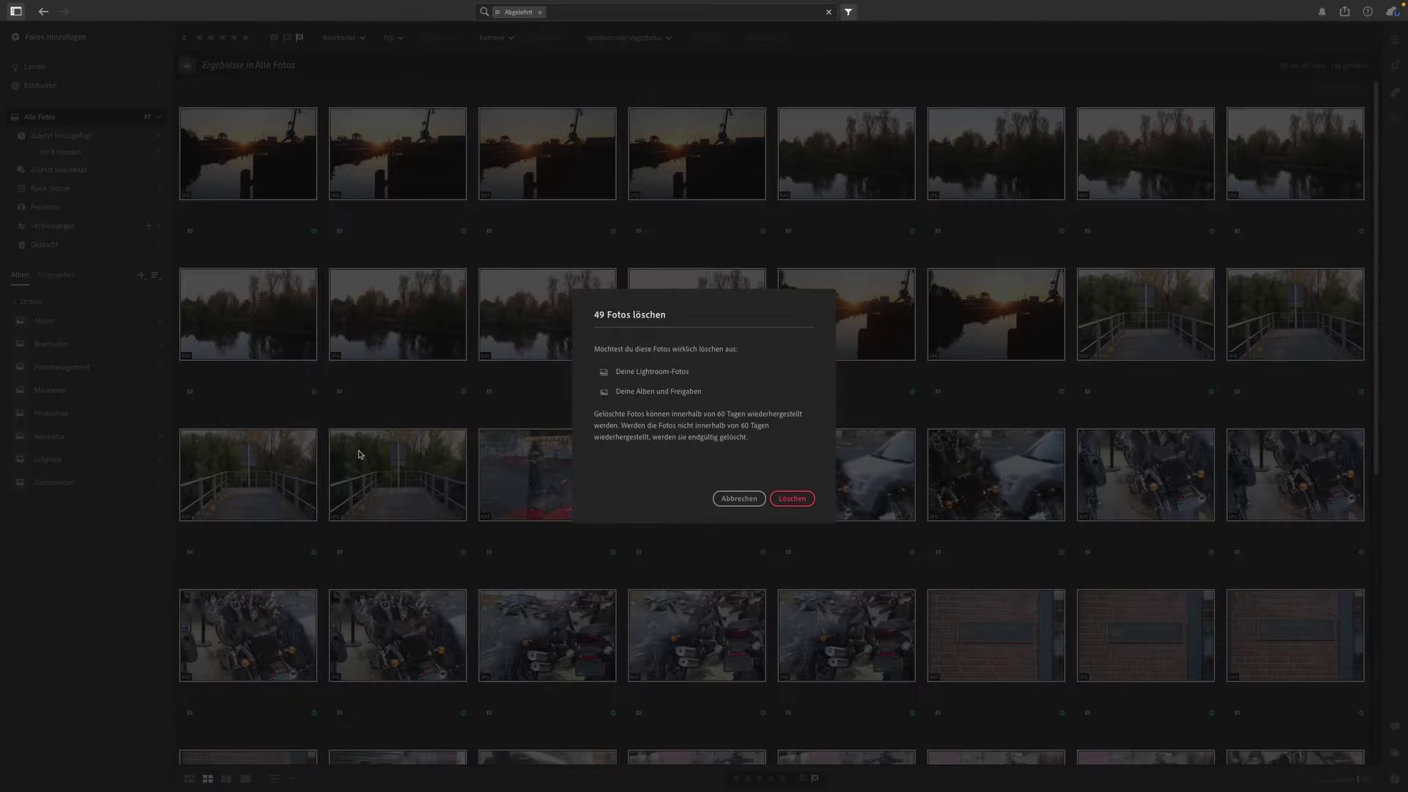
pyautogui.click(790, 506)
pyautogui.click(795, 501)
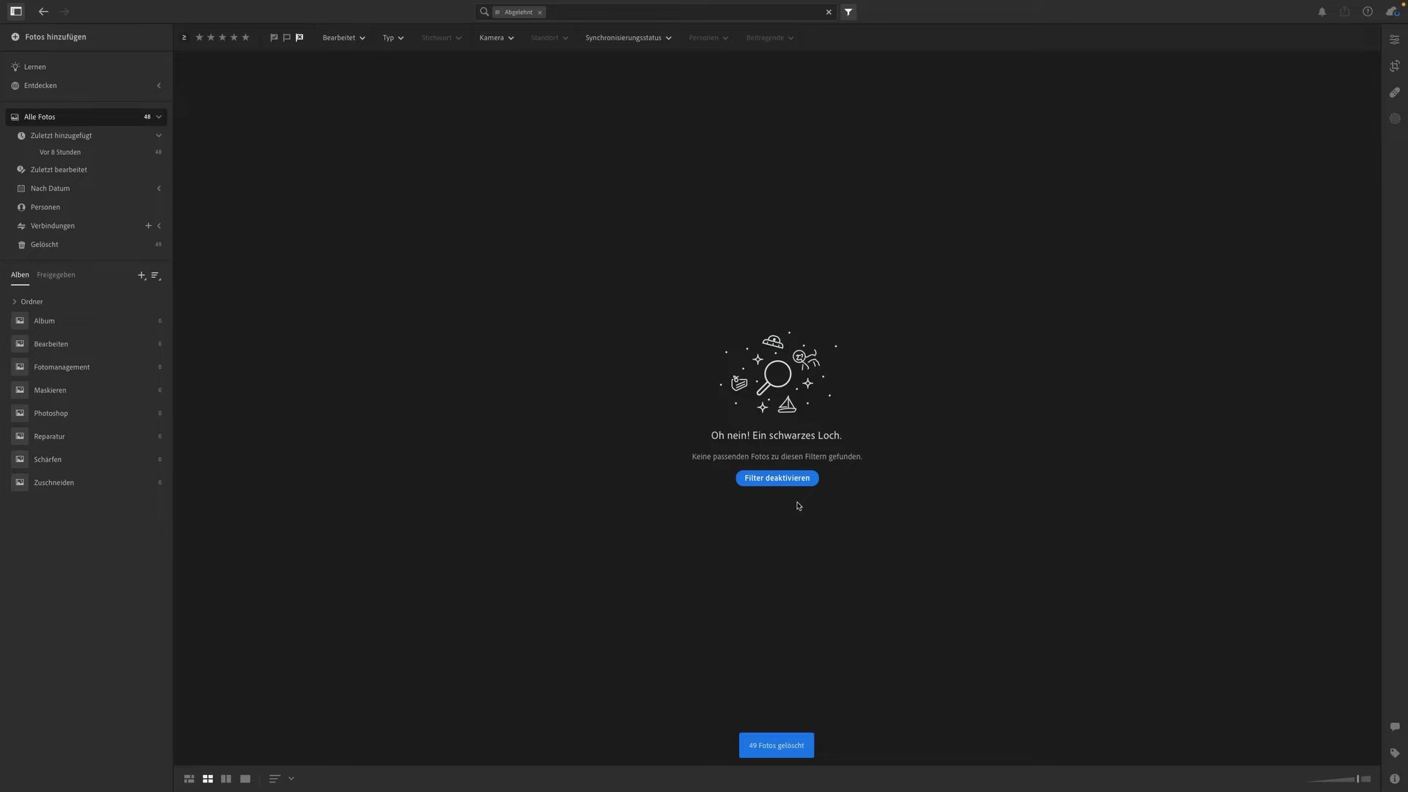
pyautogui.click(300, 38)
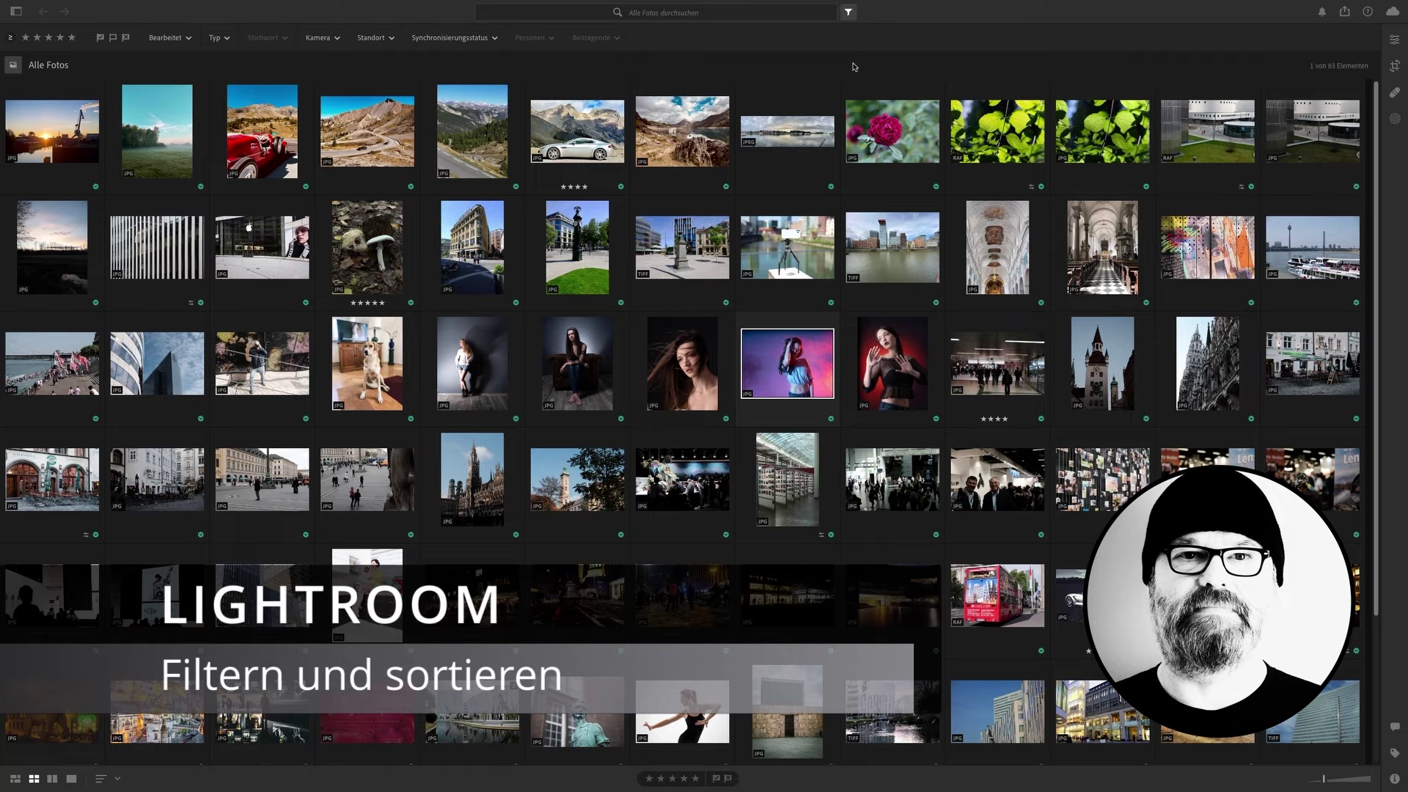
# Toggle open the left My Photos panel of albums and sources with P
pyautogui.press('p')
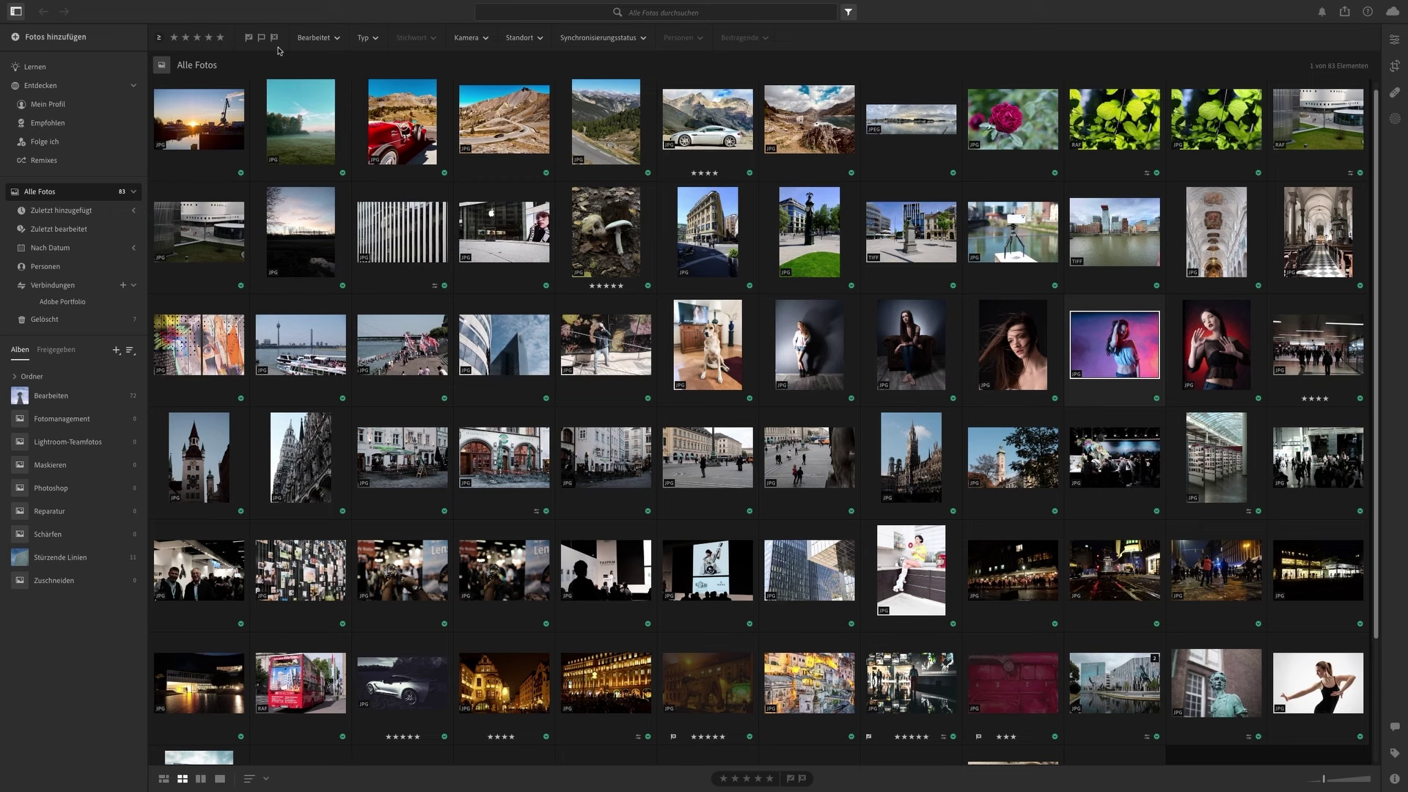
pyautogui.click(338, 39)
pyautogui.click(317, 58)
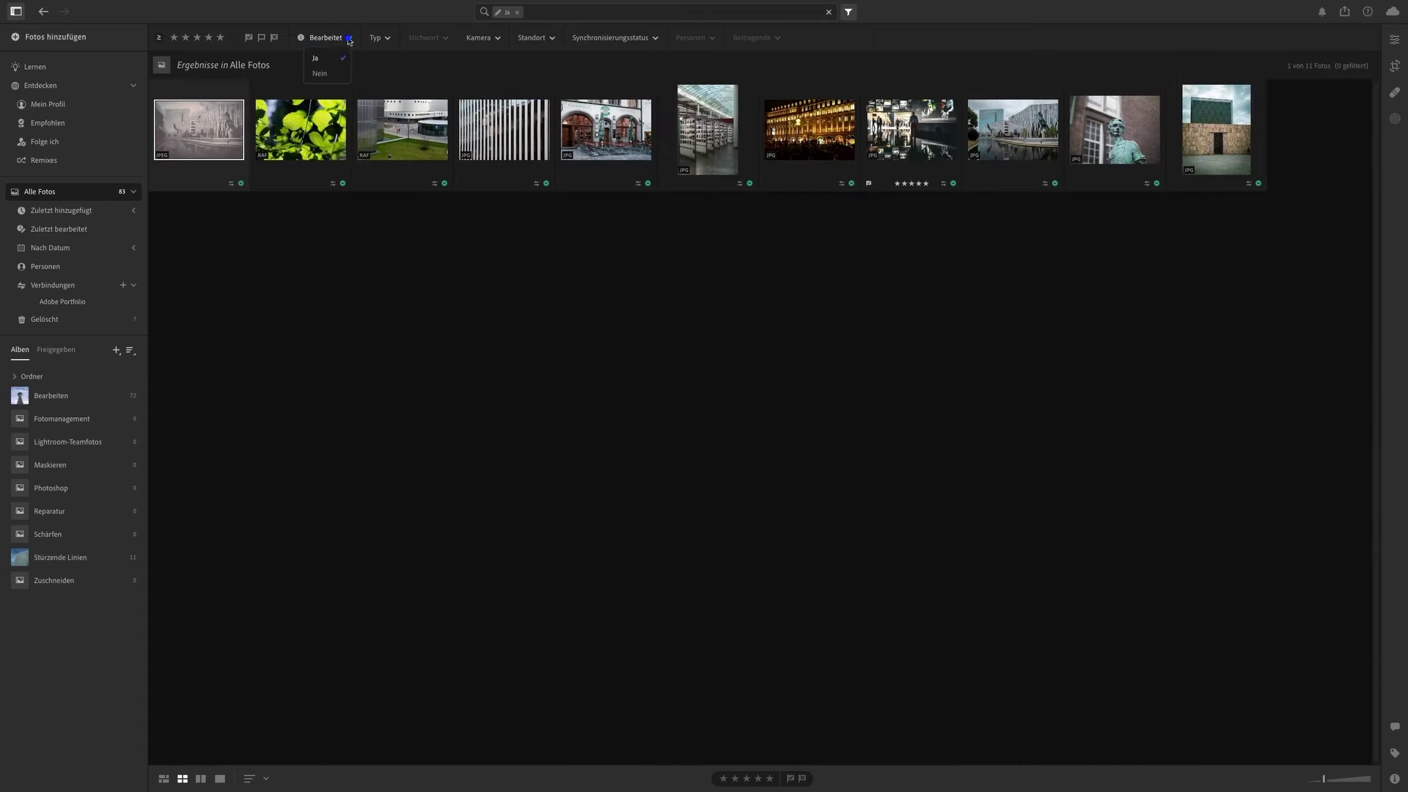
pyautogui.click(320, 73)
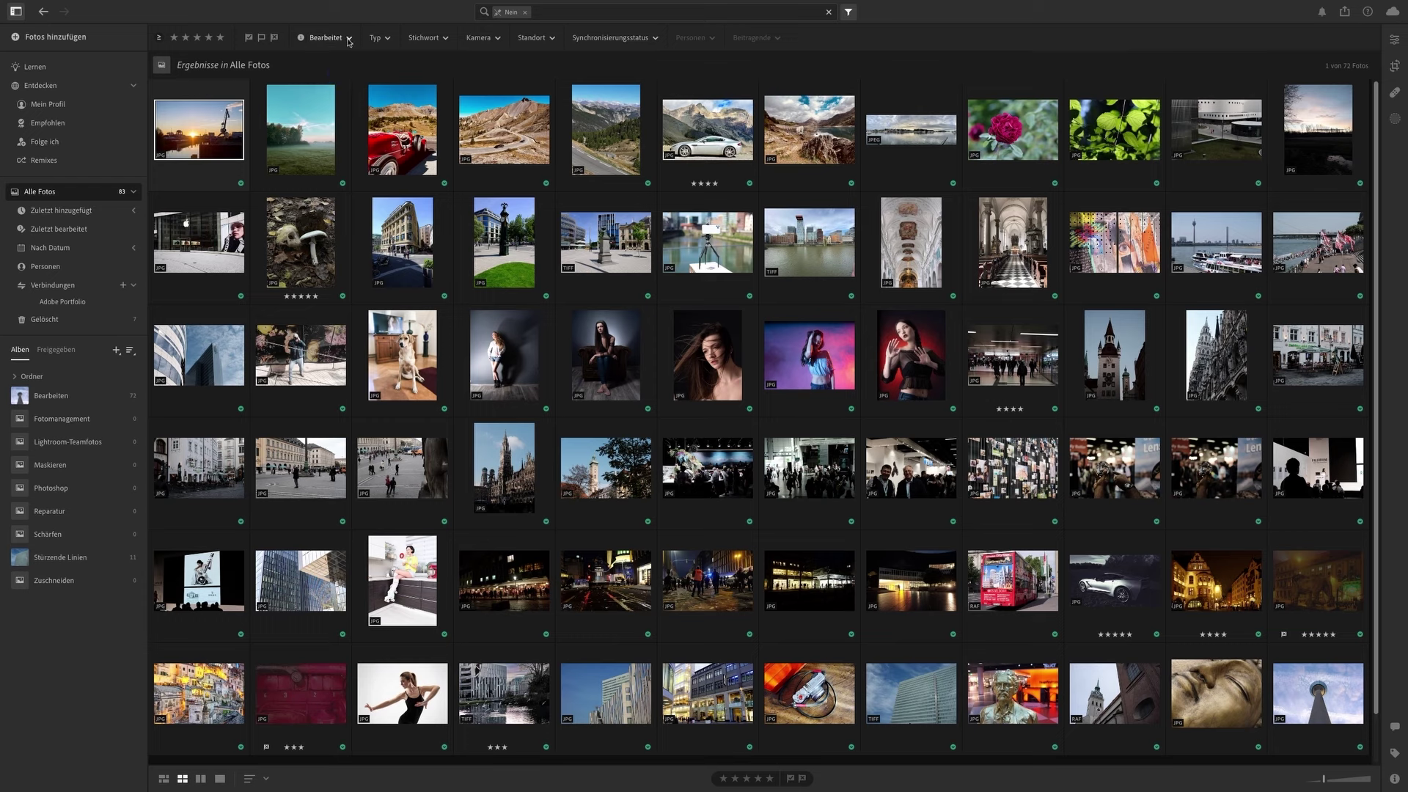
pyautogui.click(349, 38)
pyautogui.click(338, 58)
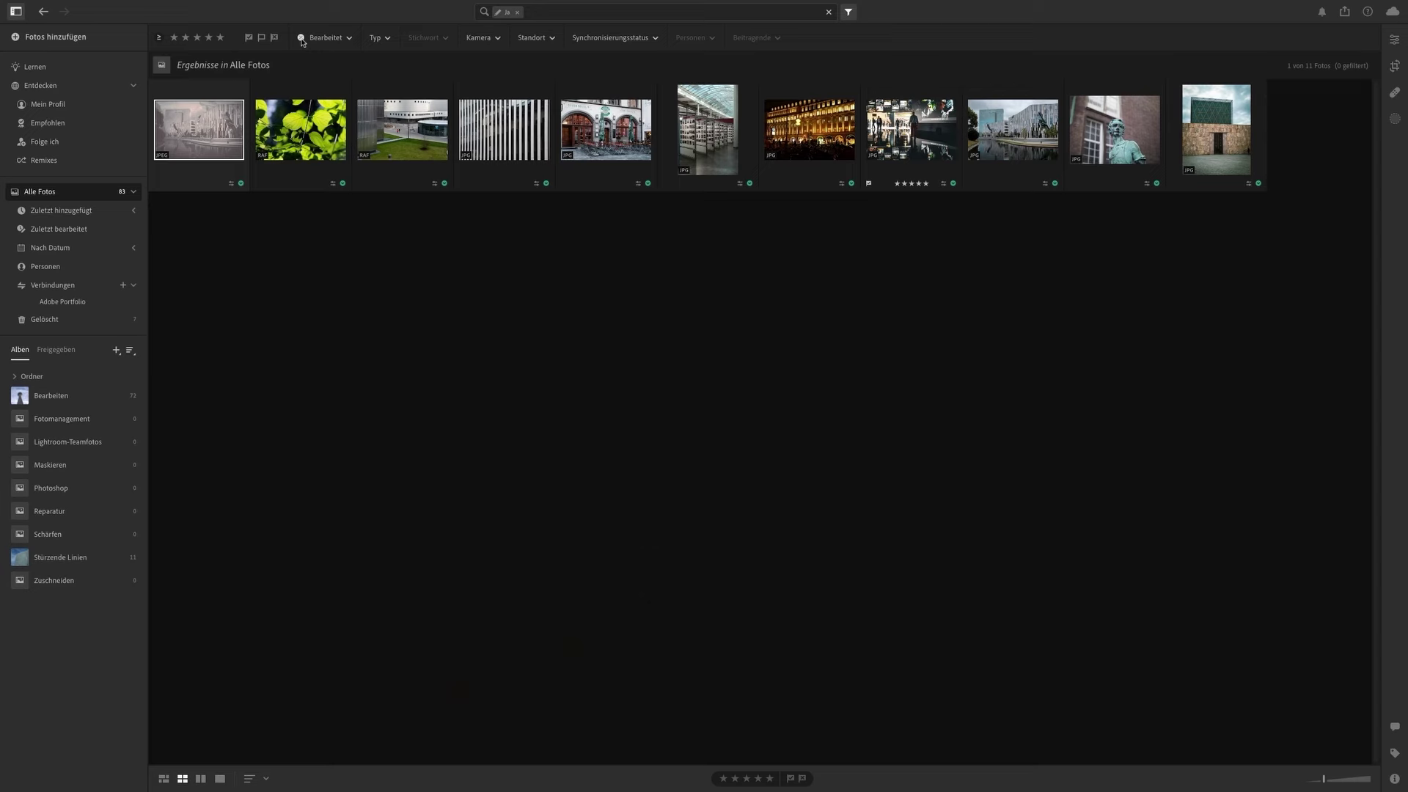
pyautogui.click(301, 38)
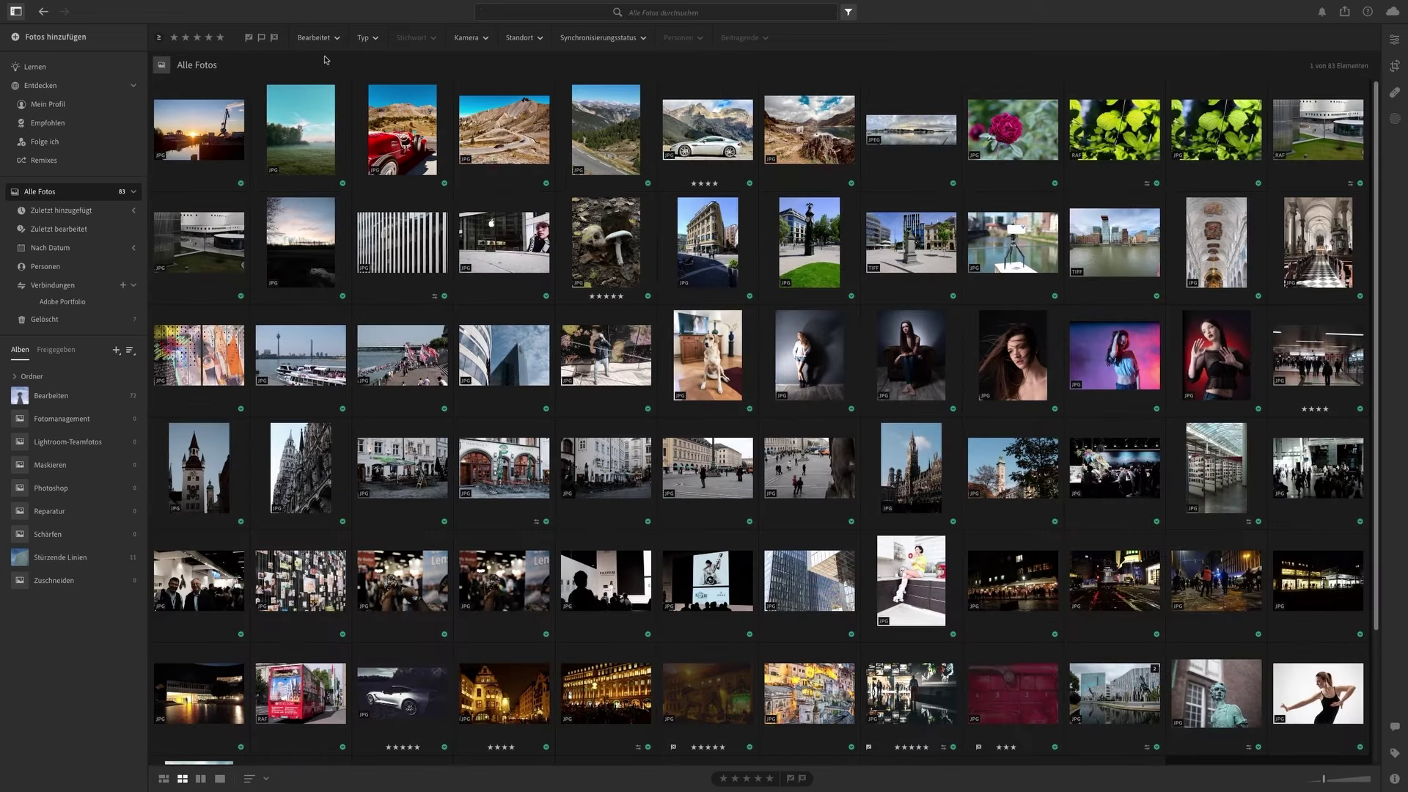
pyautogui.click(374, 38)
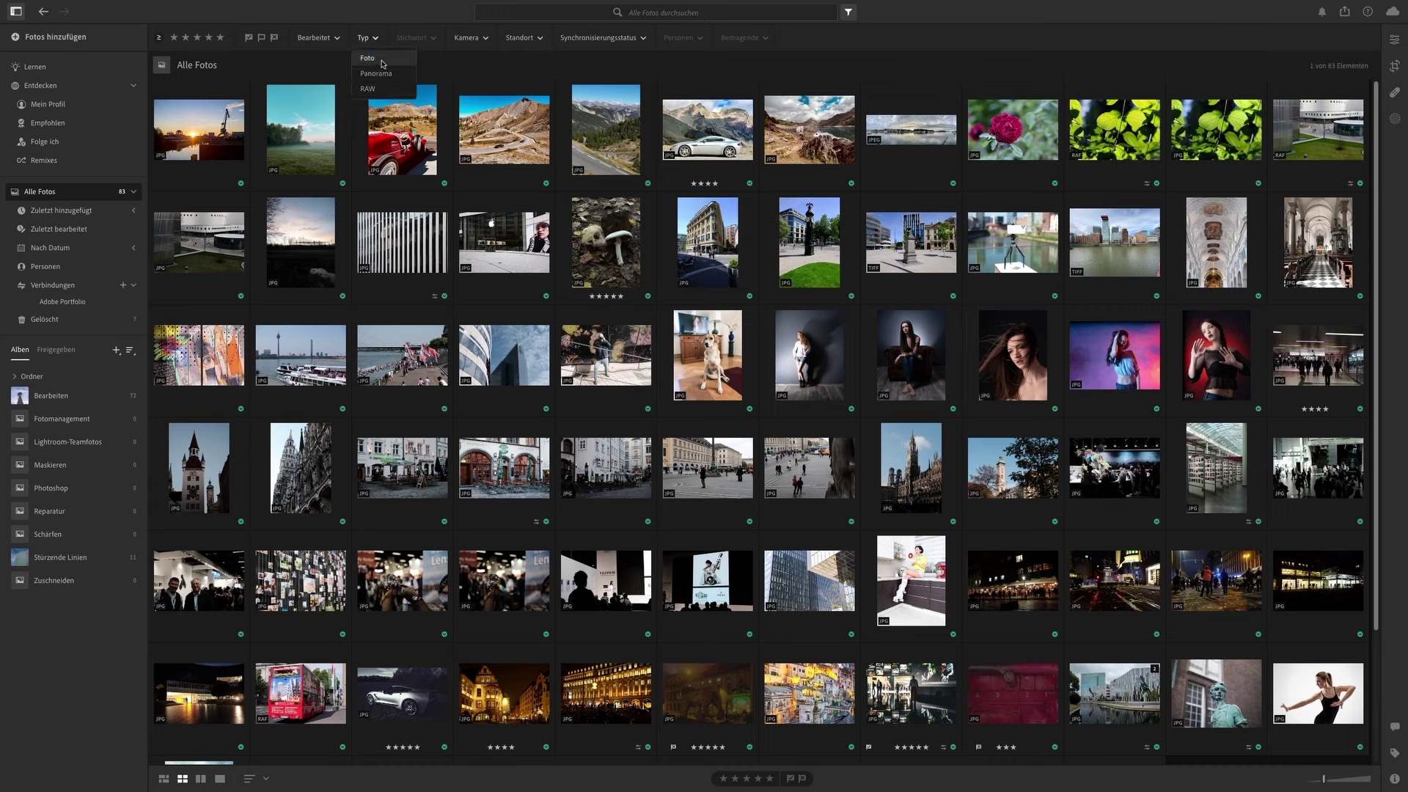
pyautogui.click(434, 66)
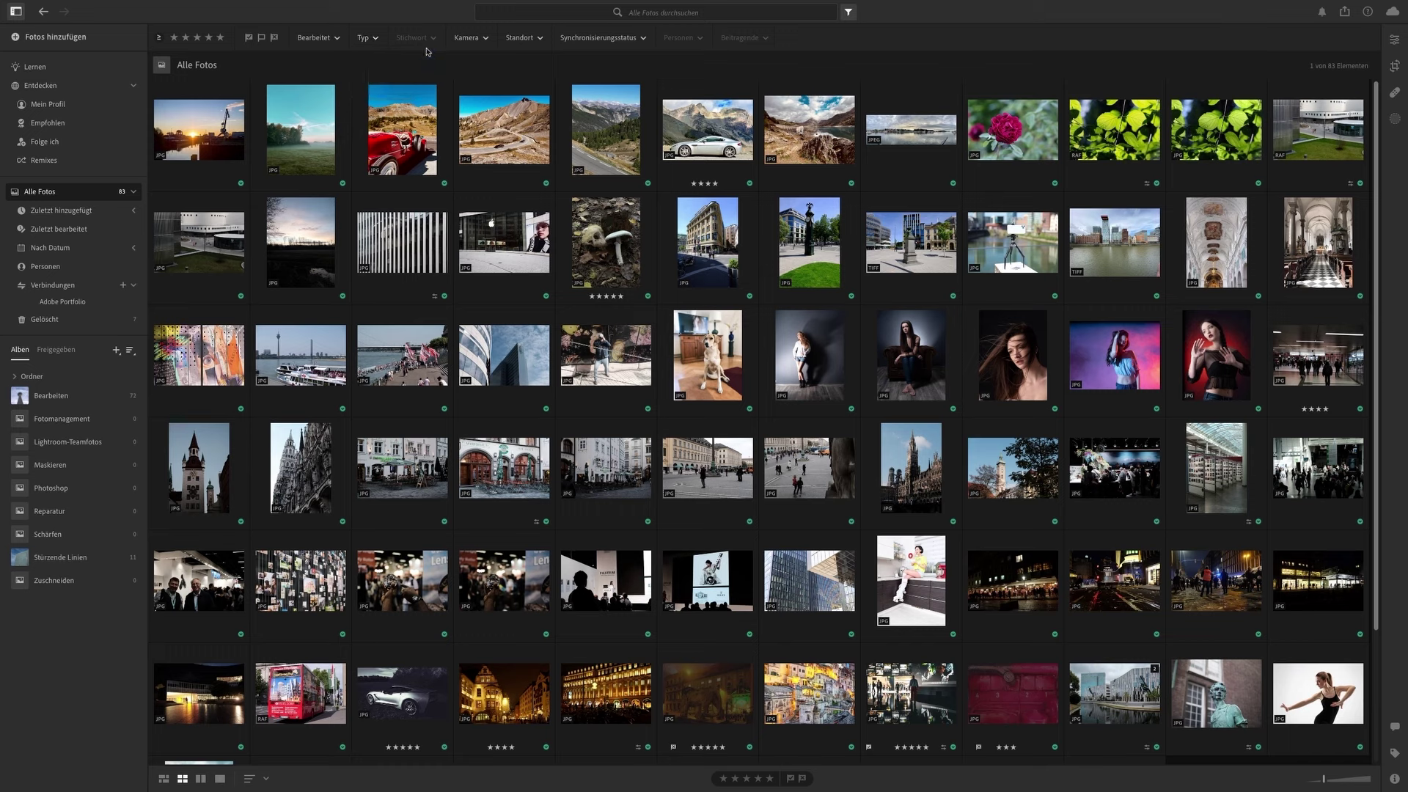
# Filter by the Standort Frankreich to five photos and preview the lake-and-dam shot large
pyautogui.click(1395, 753)
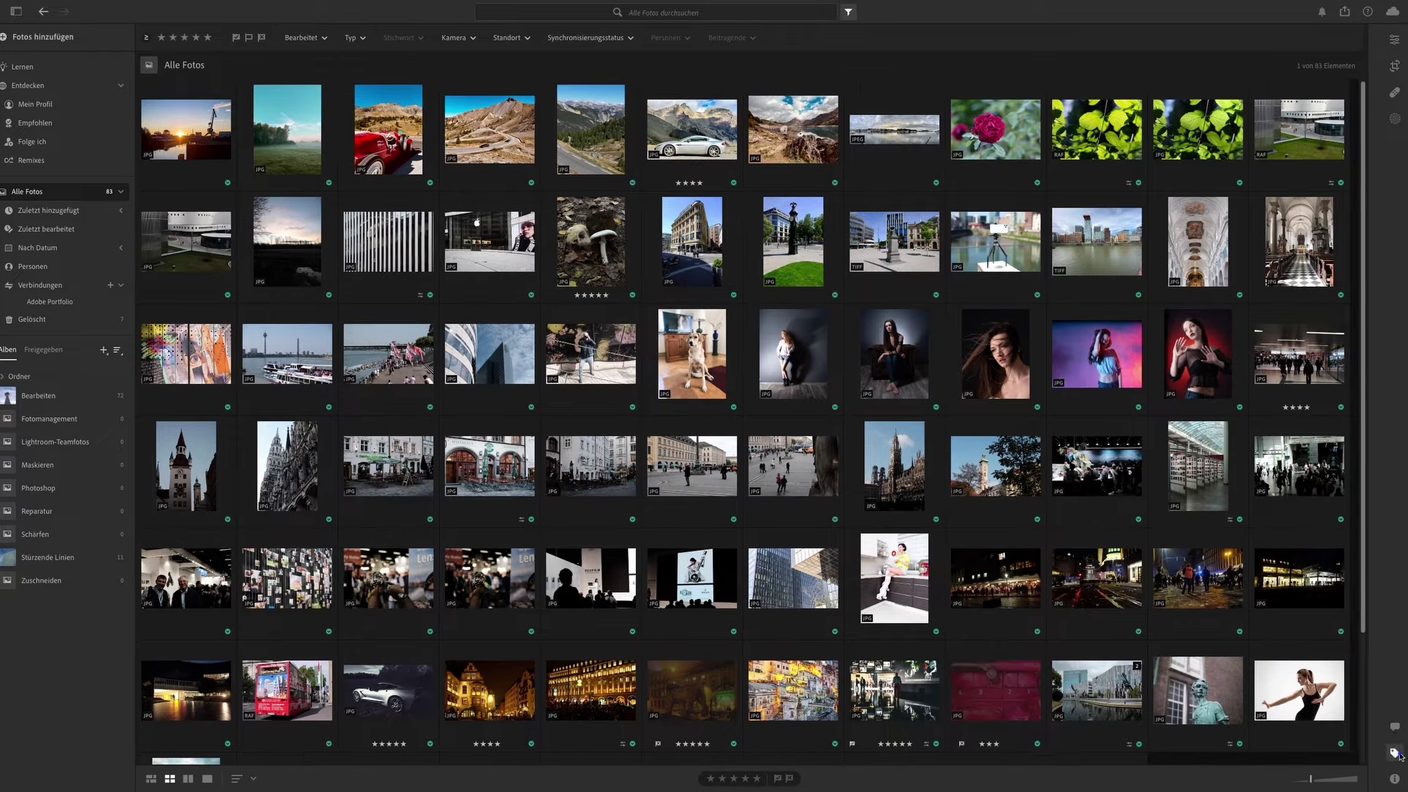
pyautogui.click(1395, 753)
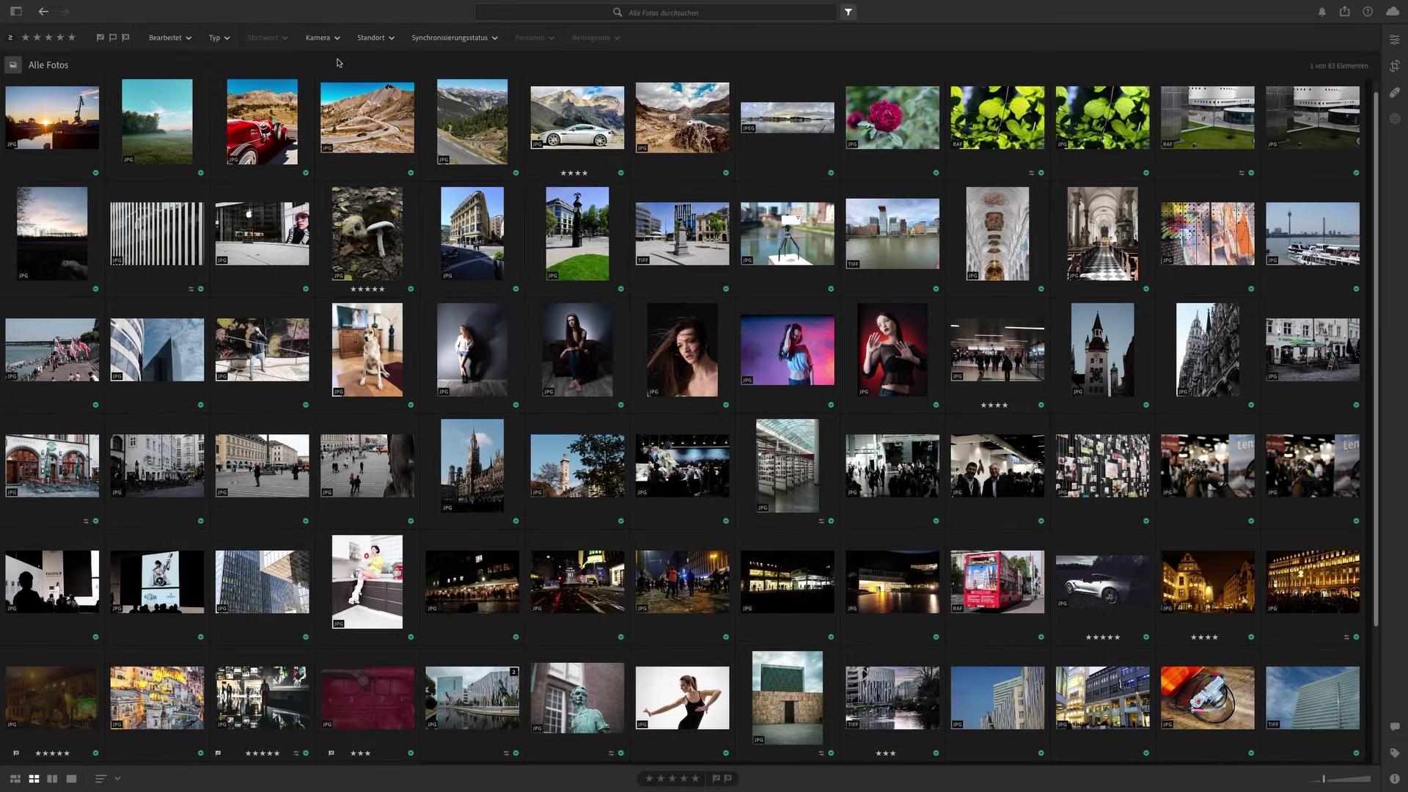
pyautogui.click(393, 39)
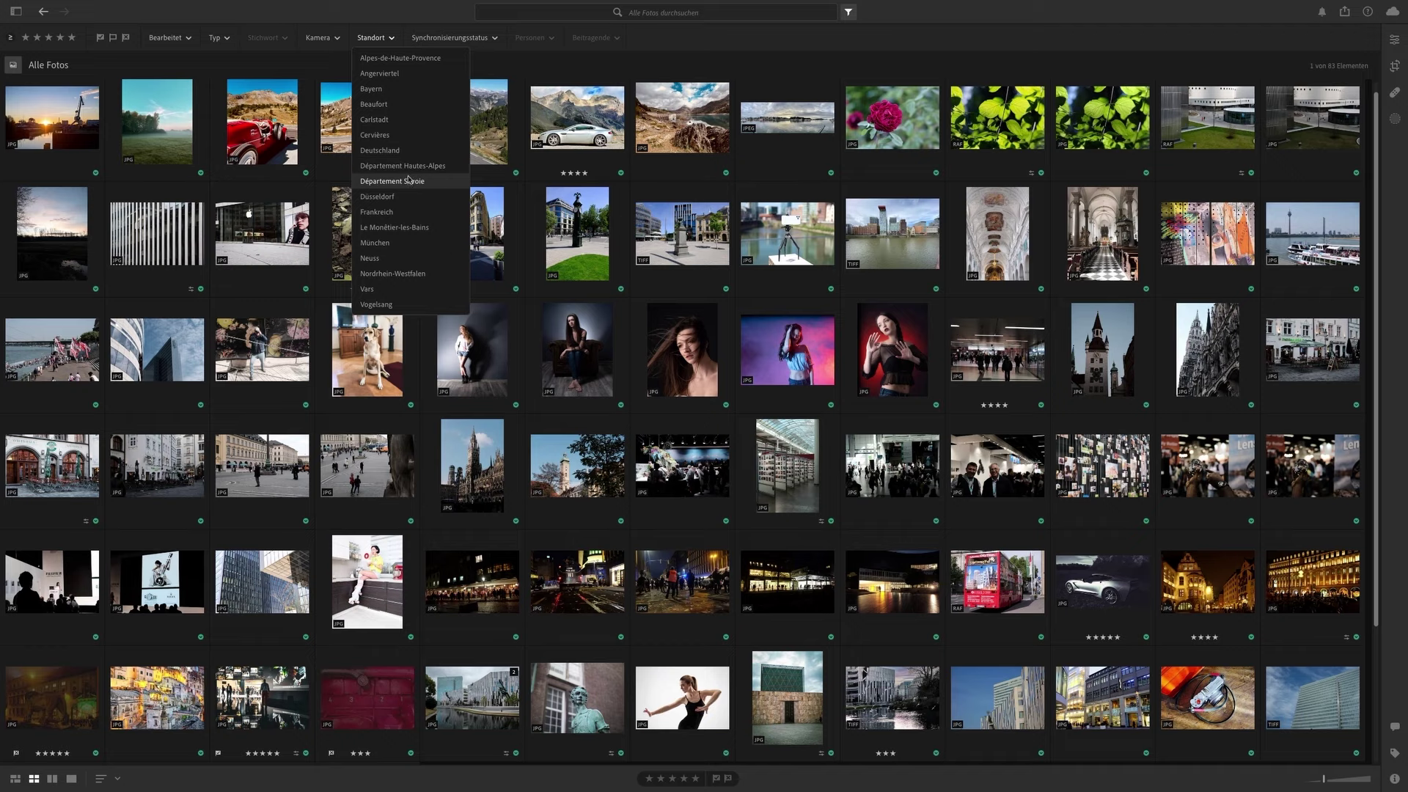
pyautogui.click(393, 211)
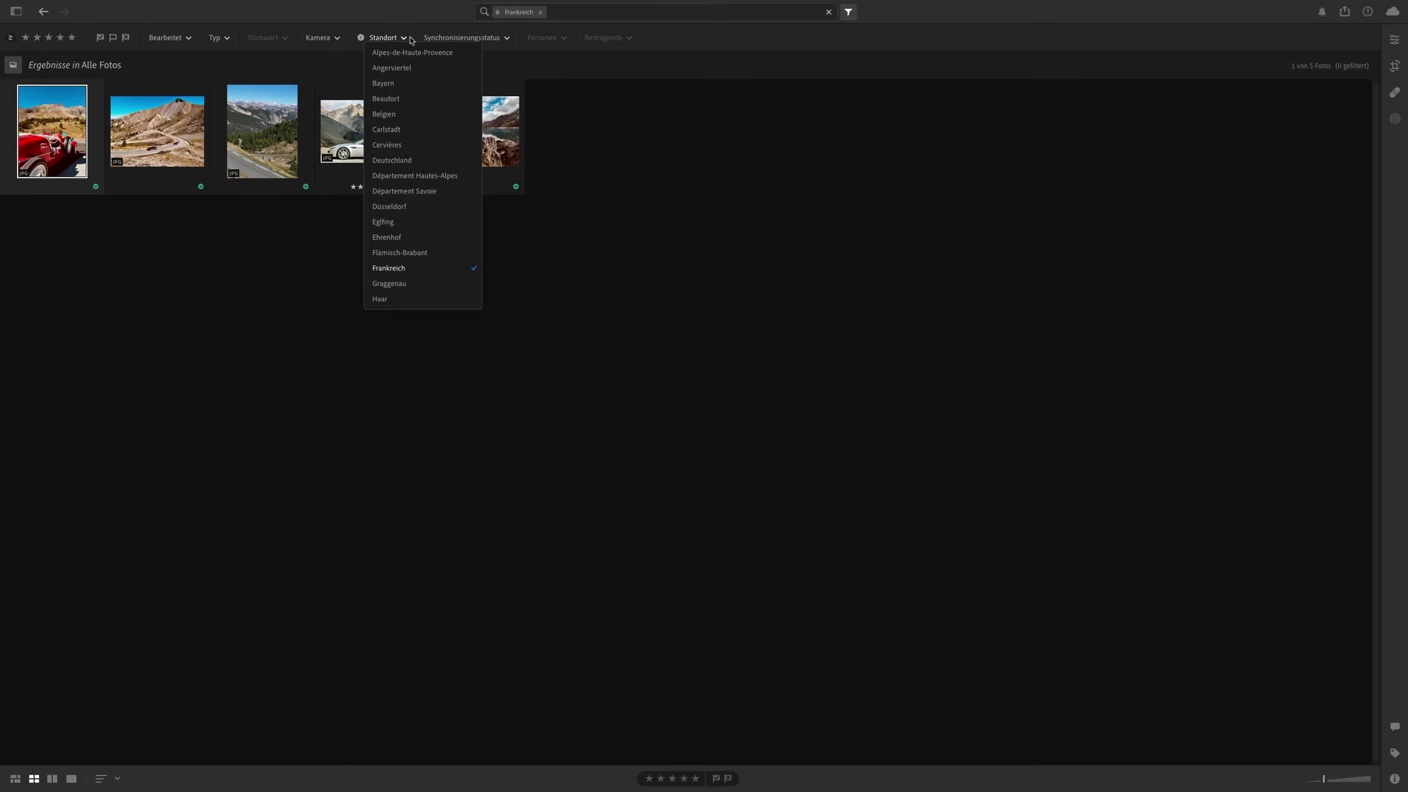
pyautogui.click(347, 57)
pyautogui.click(390, 37)
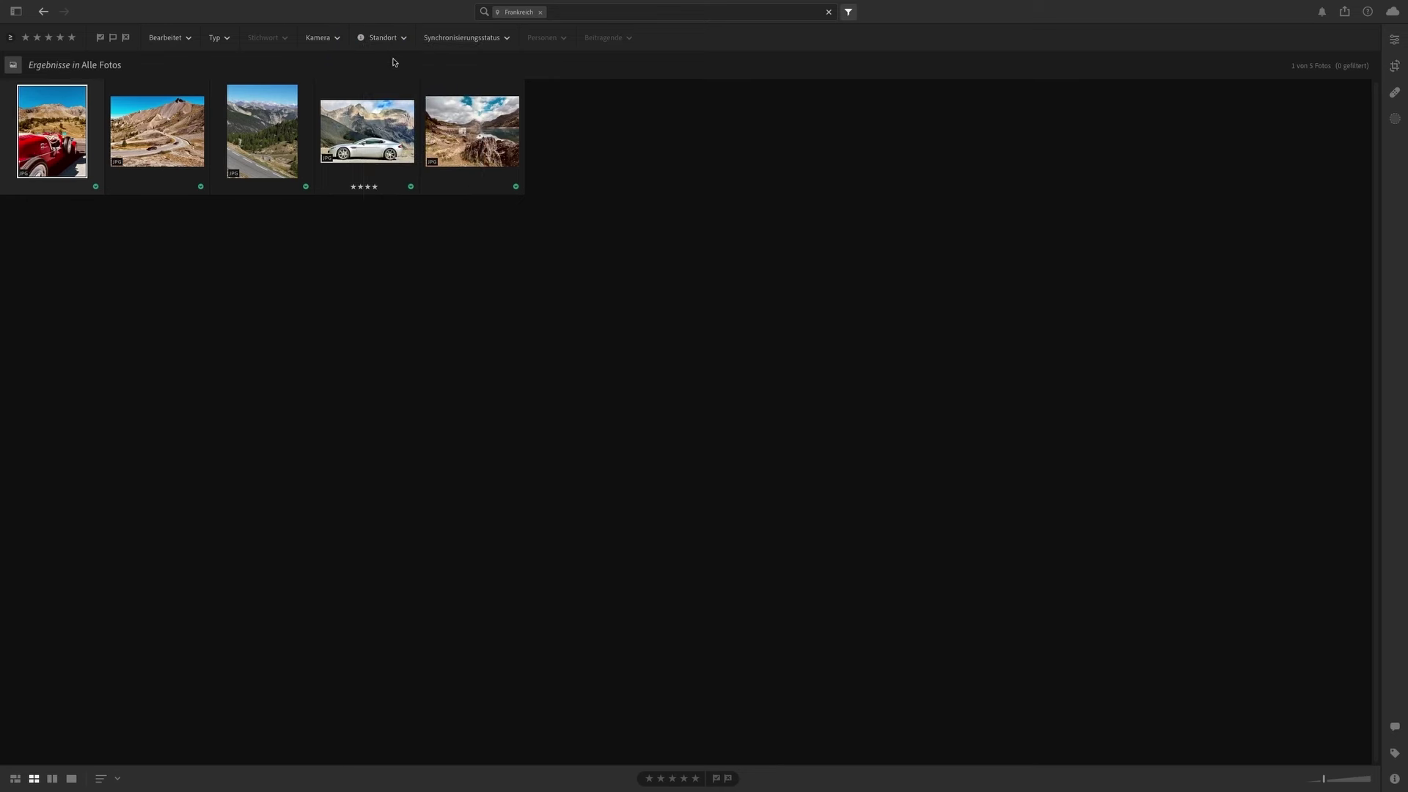
pyautogui.moveTo(472, 132)
pyautogui.doubleClick(460, 126)
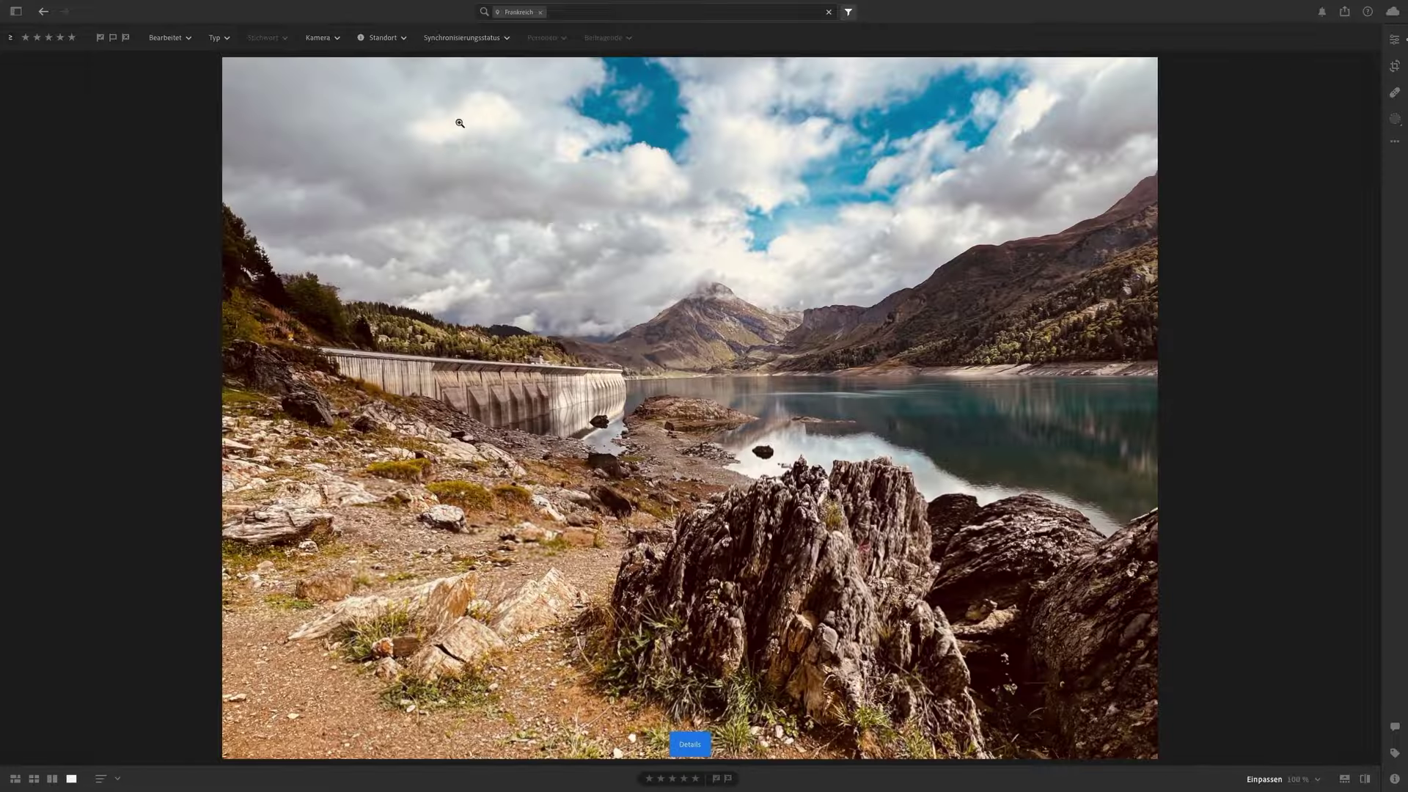
# Remove the Frankreich filter, browse the sync-status choices, and open the 'Alle Fotos durchsuchen' field
pyautogui.doubleClick(460, 123)
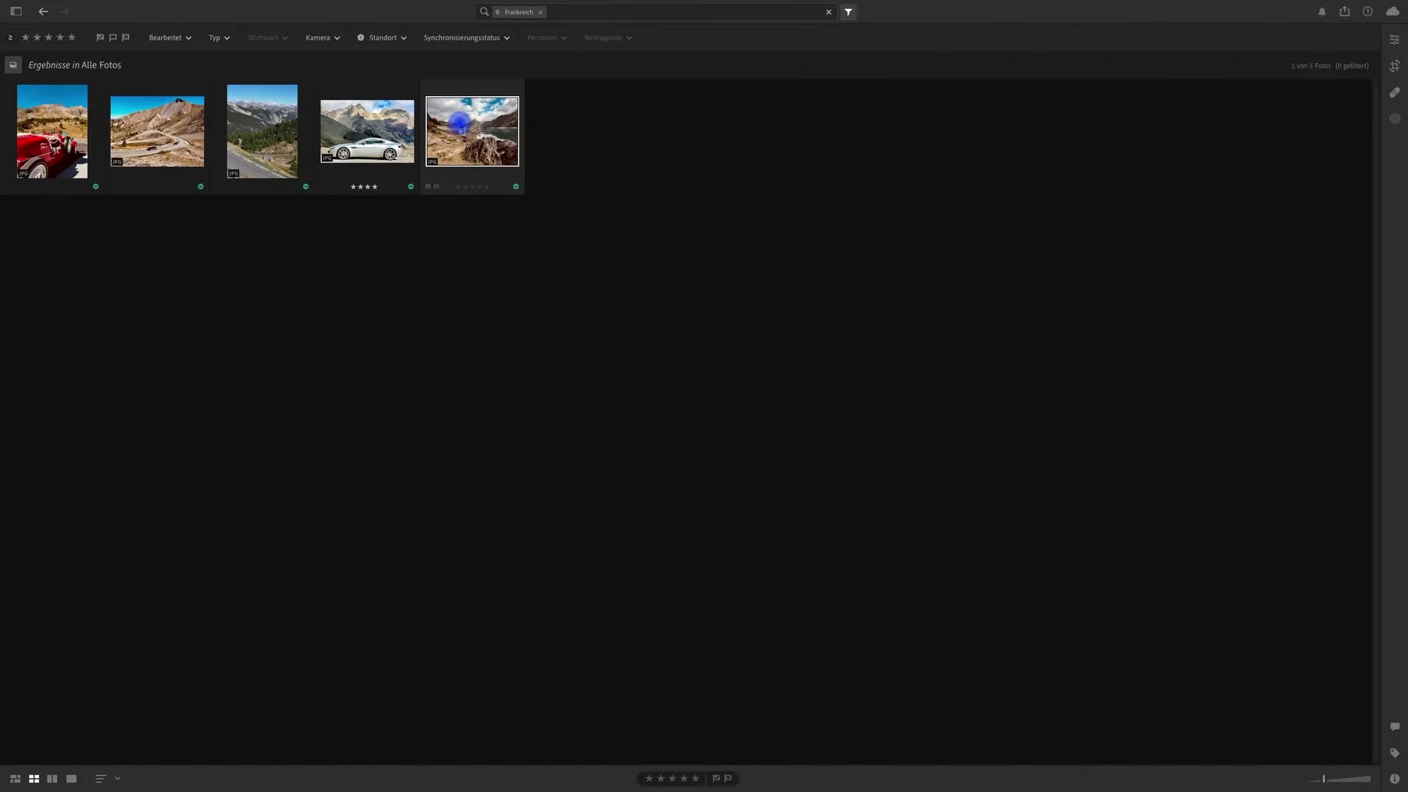
pyautogui.click(360, 38)
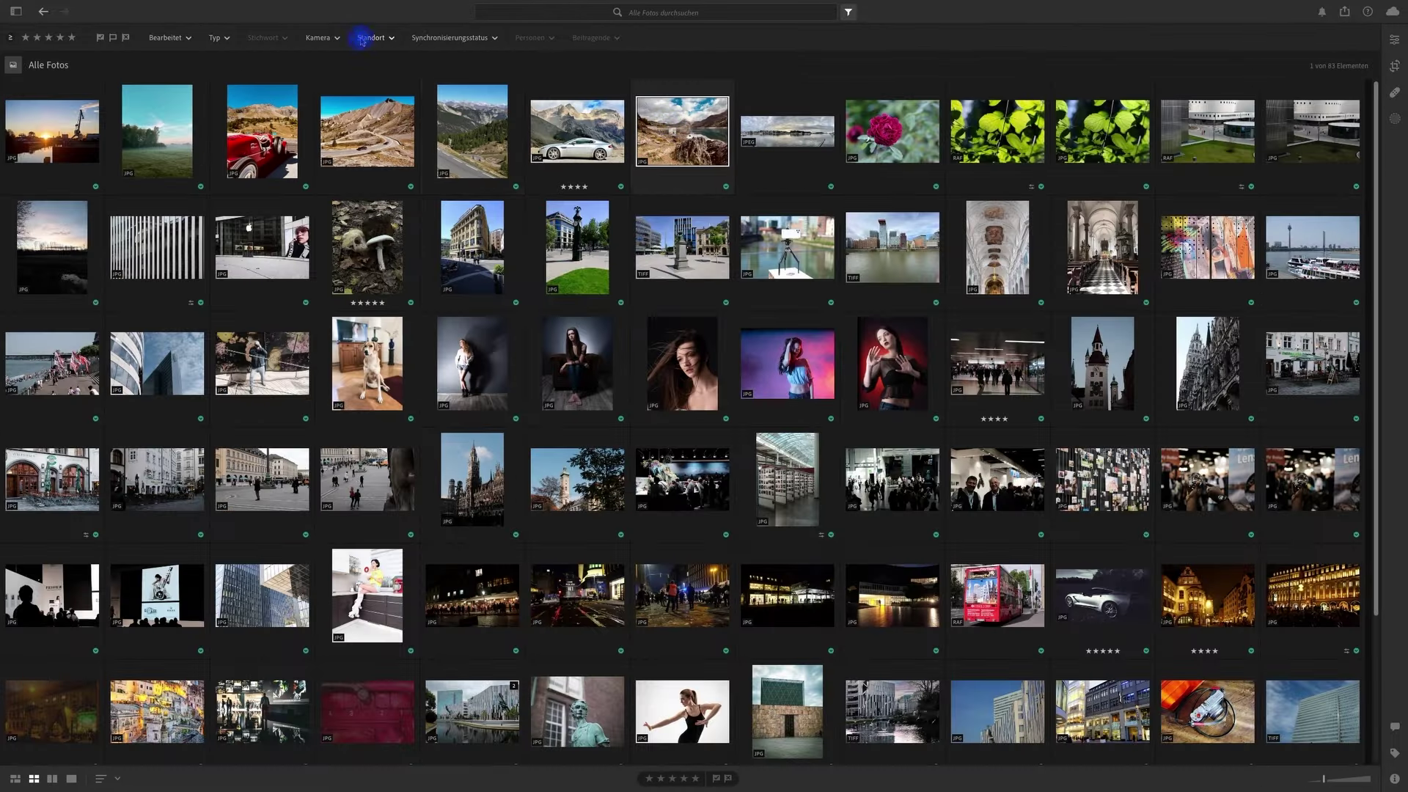
pyautogui.click(494, 39)
pyautogui.click(728, 13)
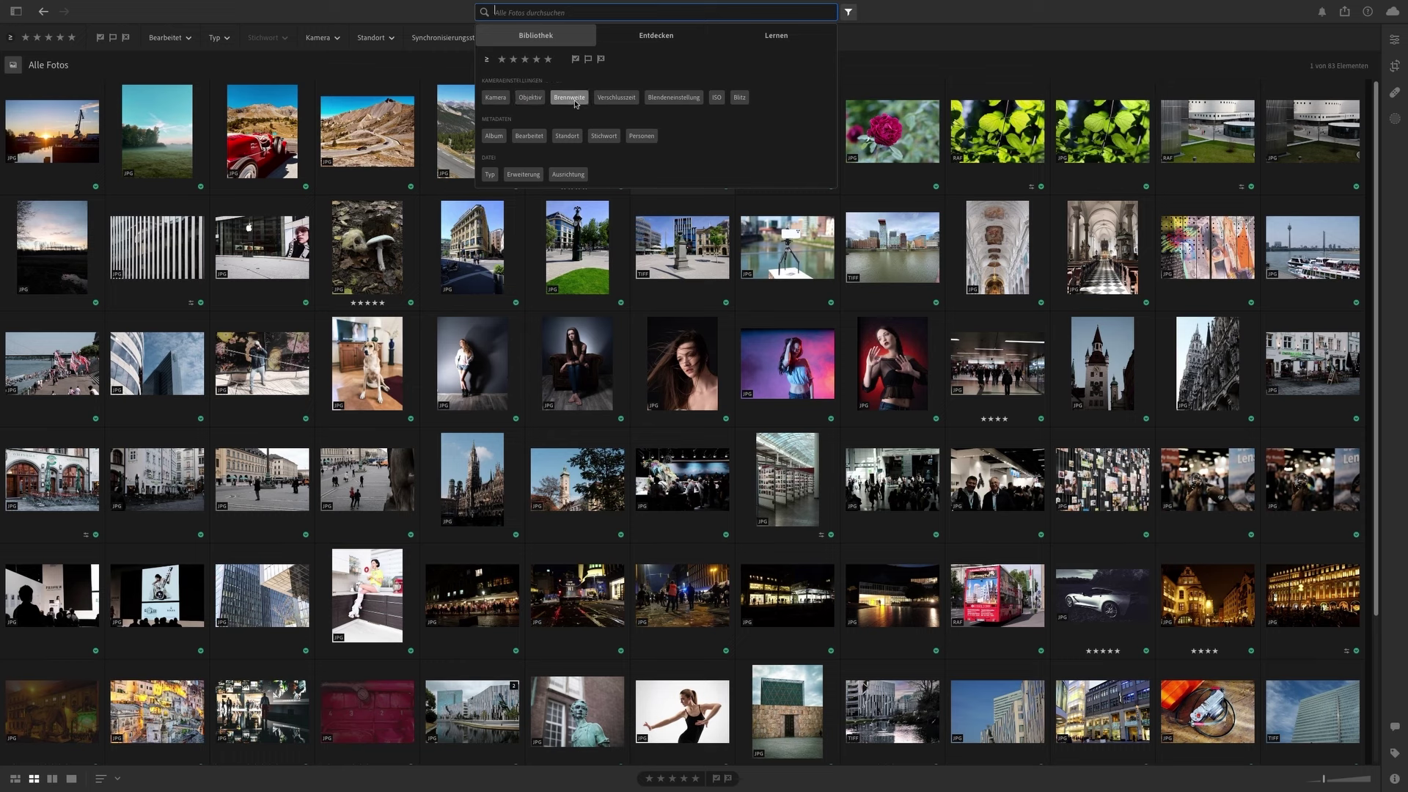
pyautogui.click(575, 101)
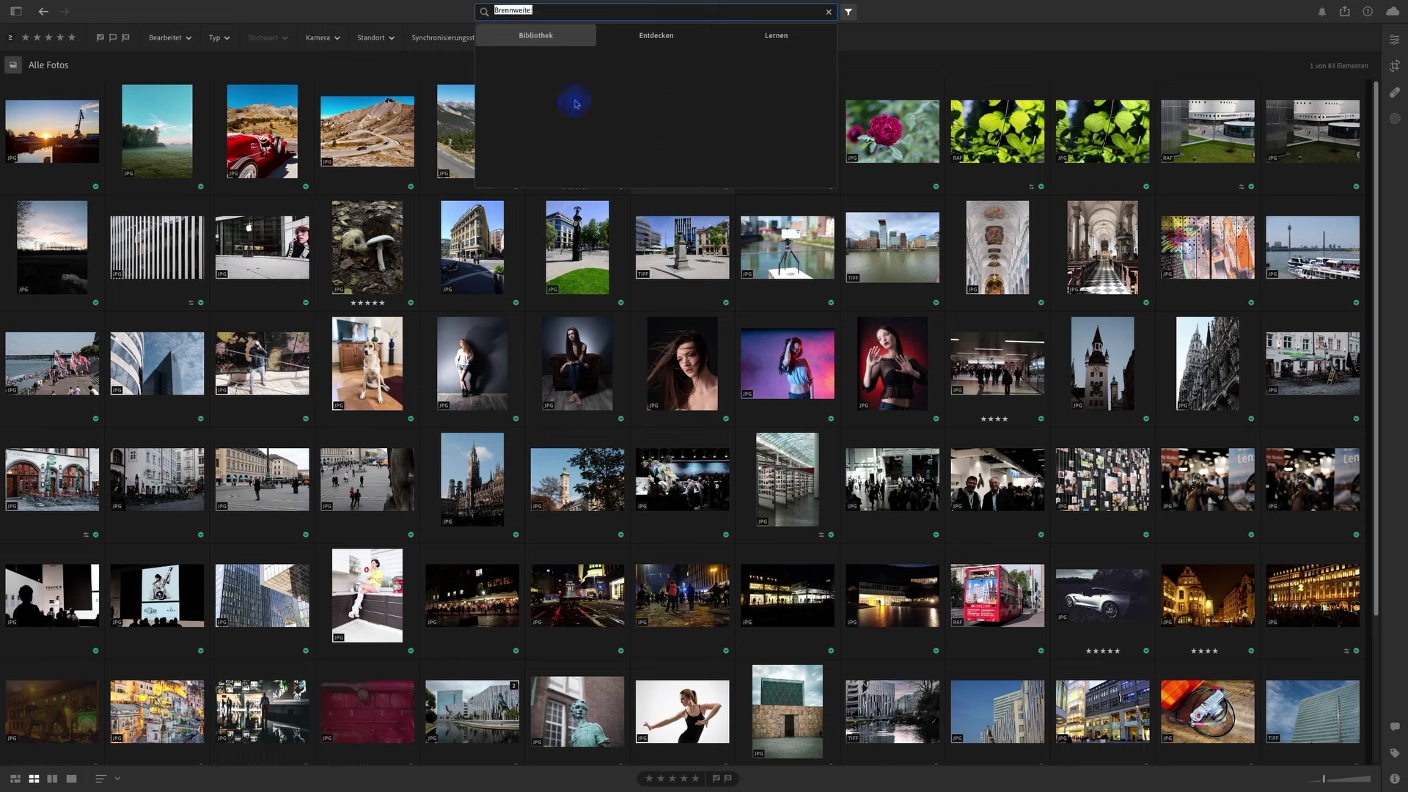
pyautogui.scroll(-3, 560, 147)
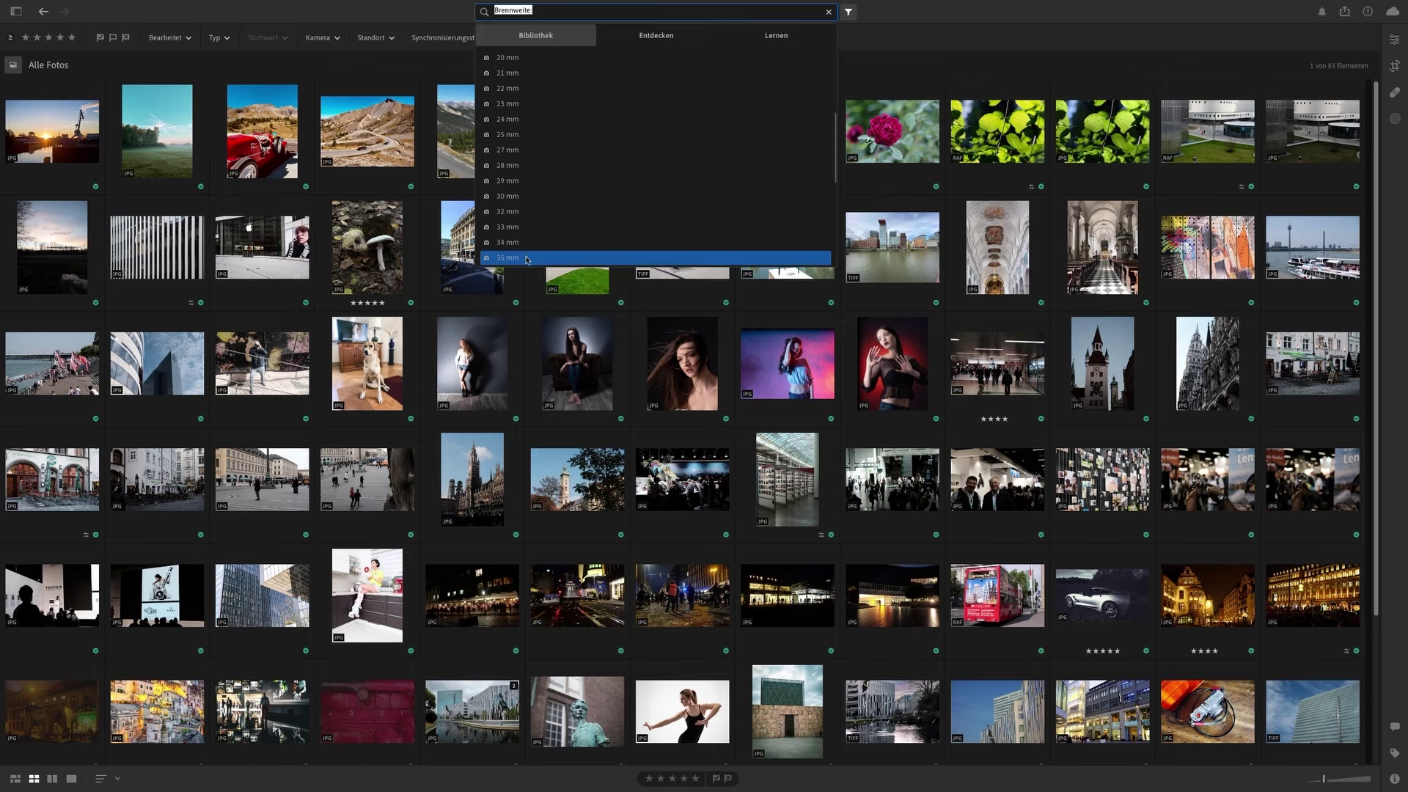
pyautogui.click(527, 257)
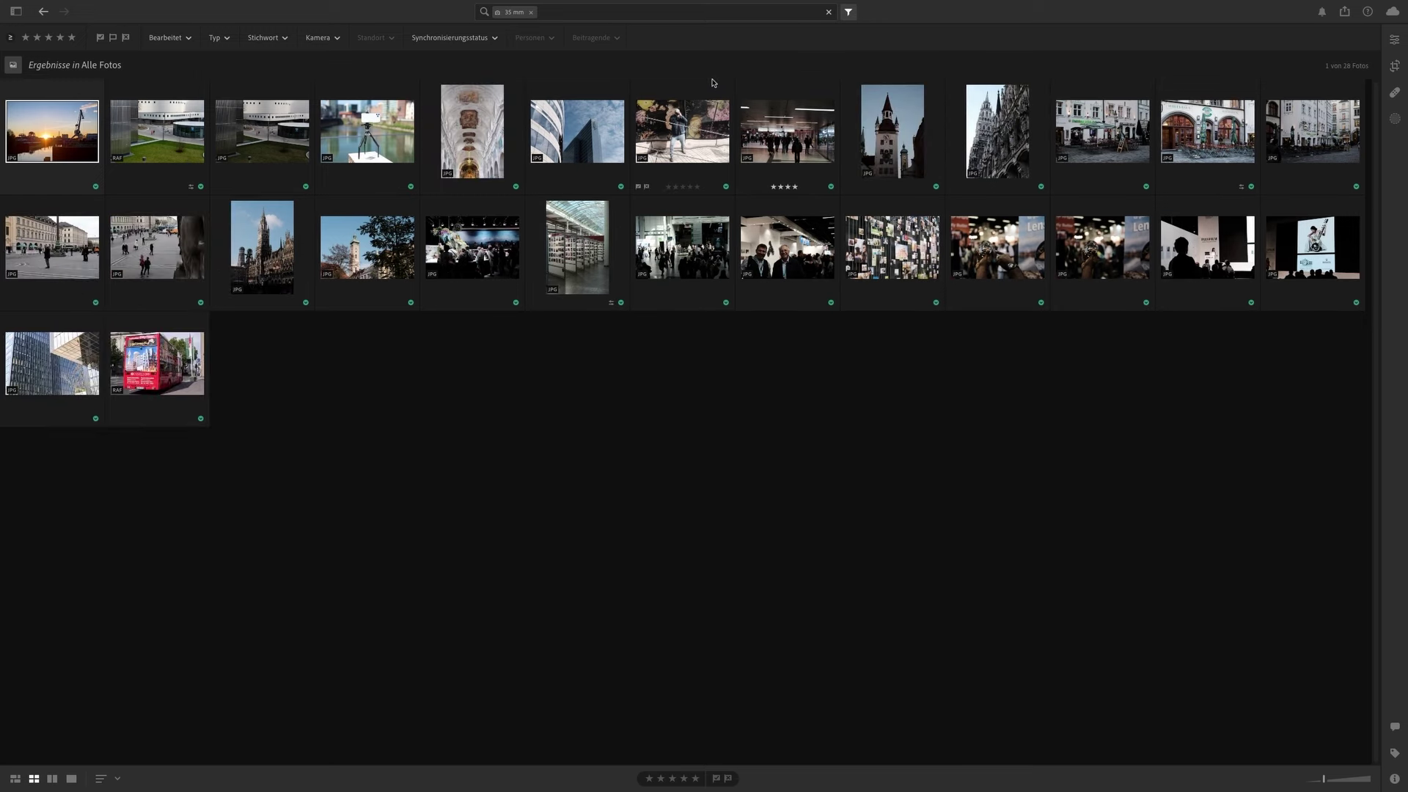
pyautogui.click(531, 12)
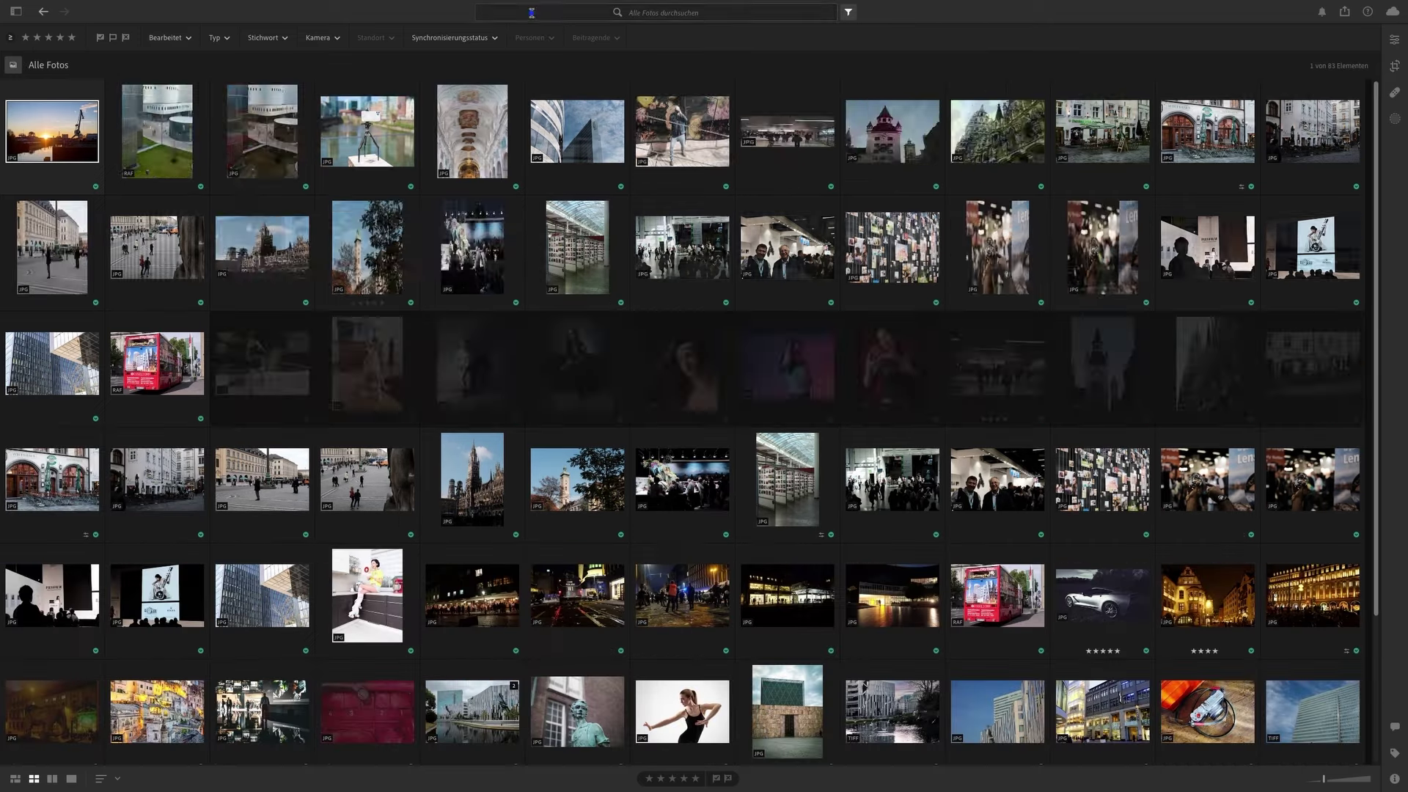
pyautogui.click(547, 12)
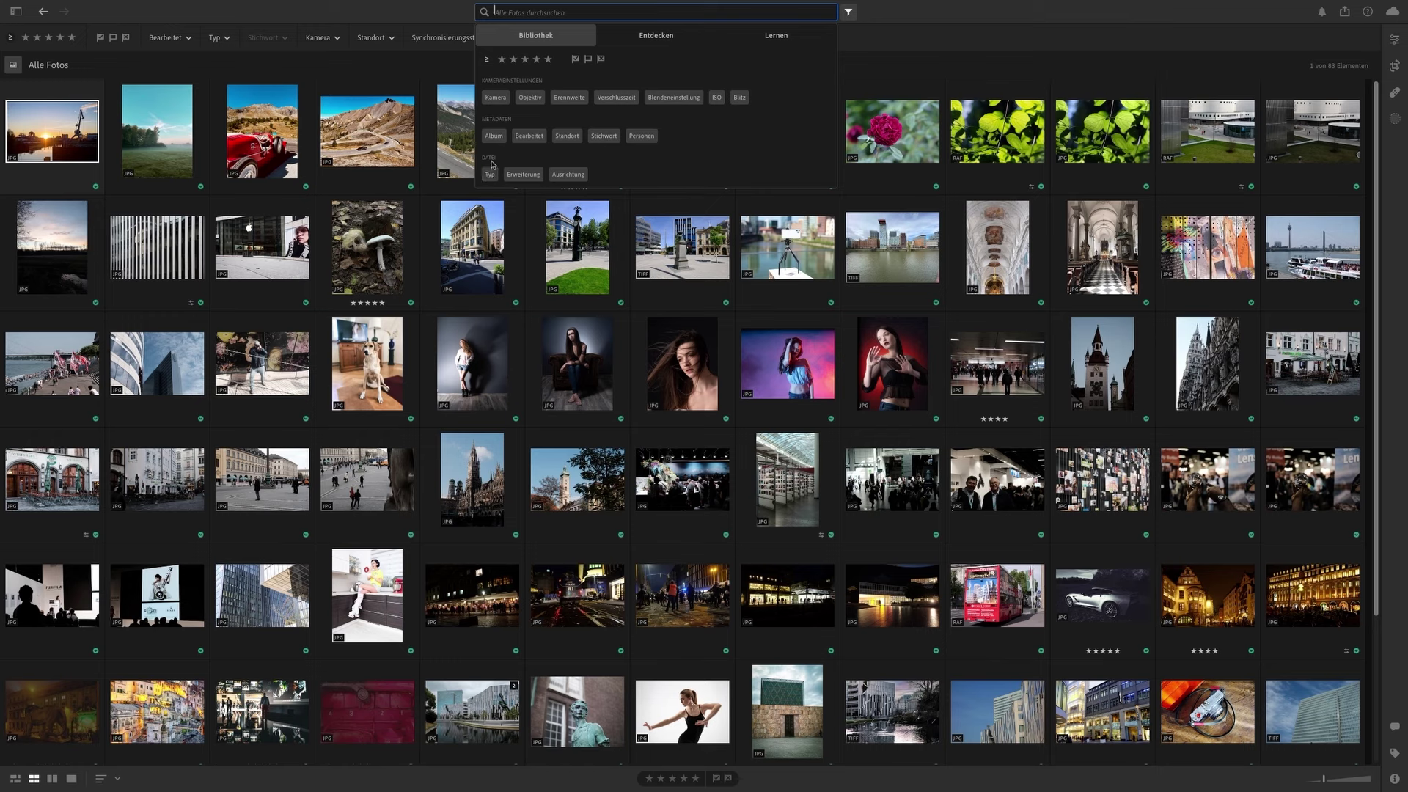
pyautogui.click(495, 97)
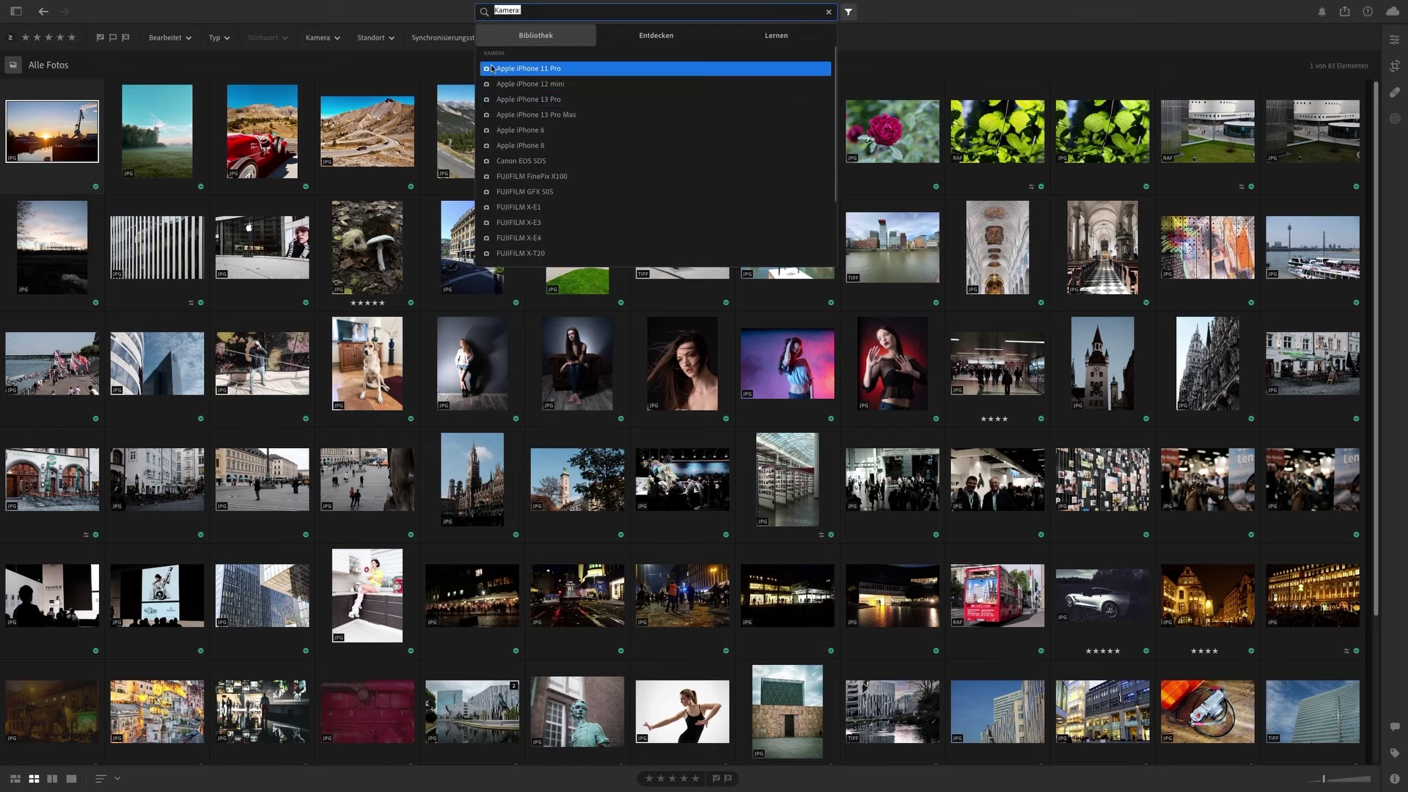
pyautogui.click(828, 12)
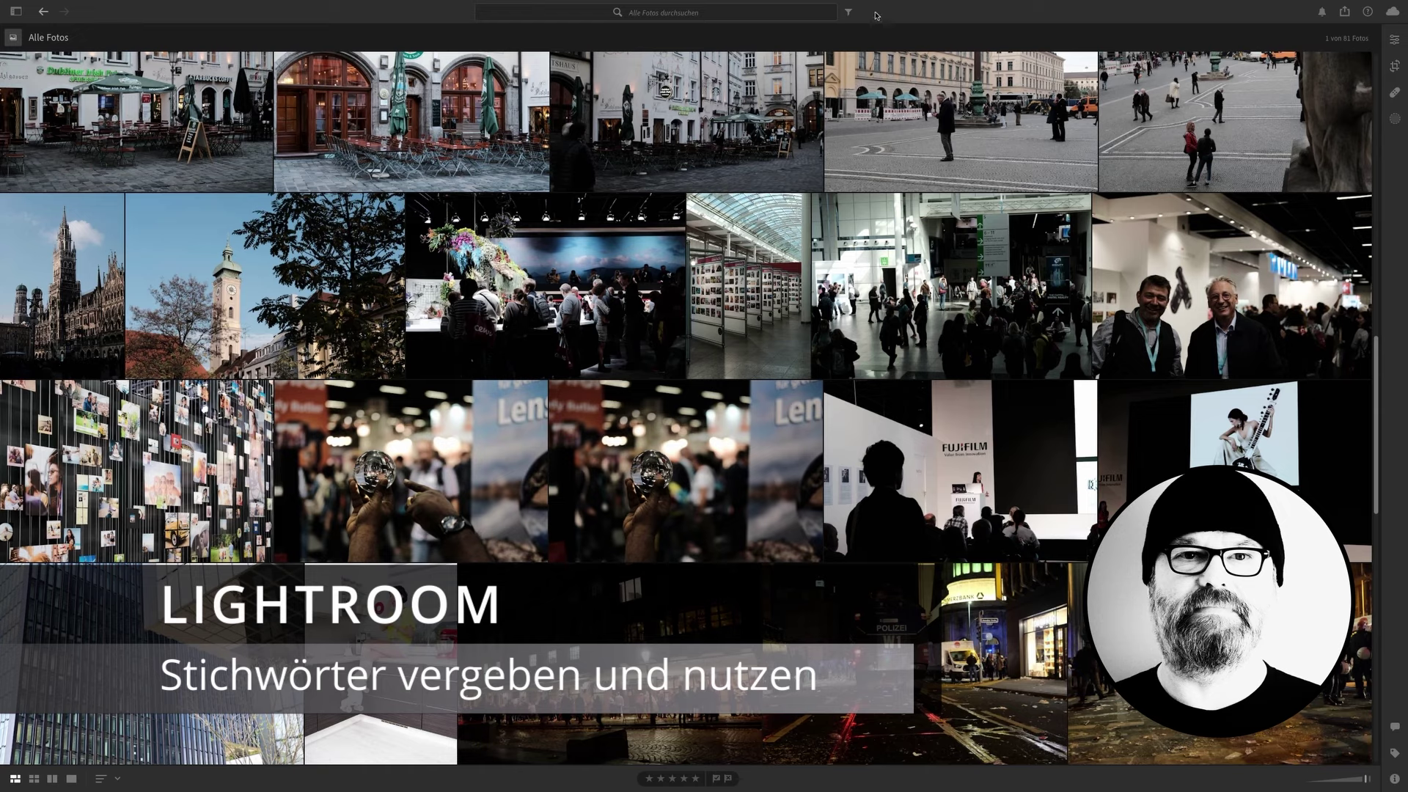
# Browse the Stichwort filter list and Stichwörter panel, leaving the filter bar shown
pyautogui.click(848, 13)
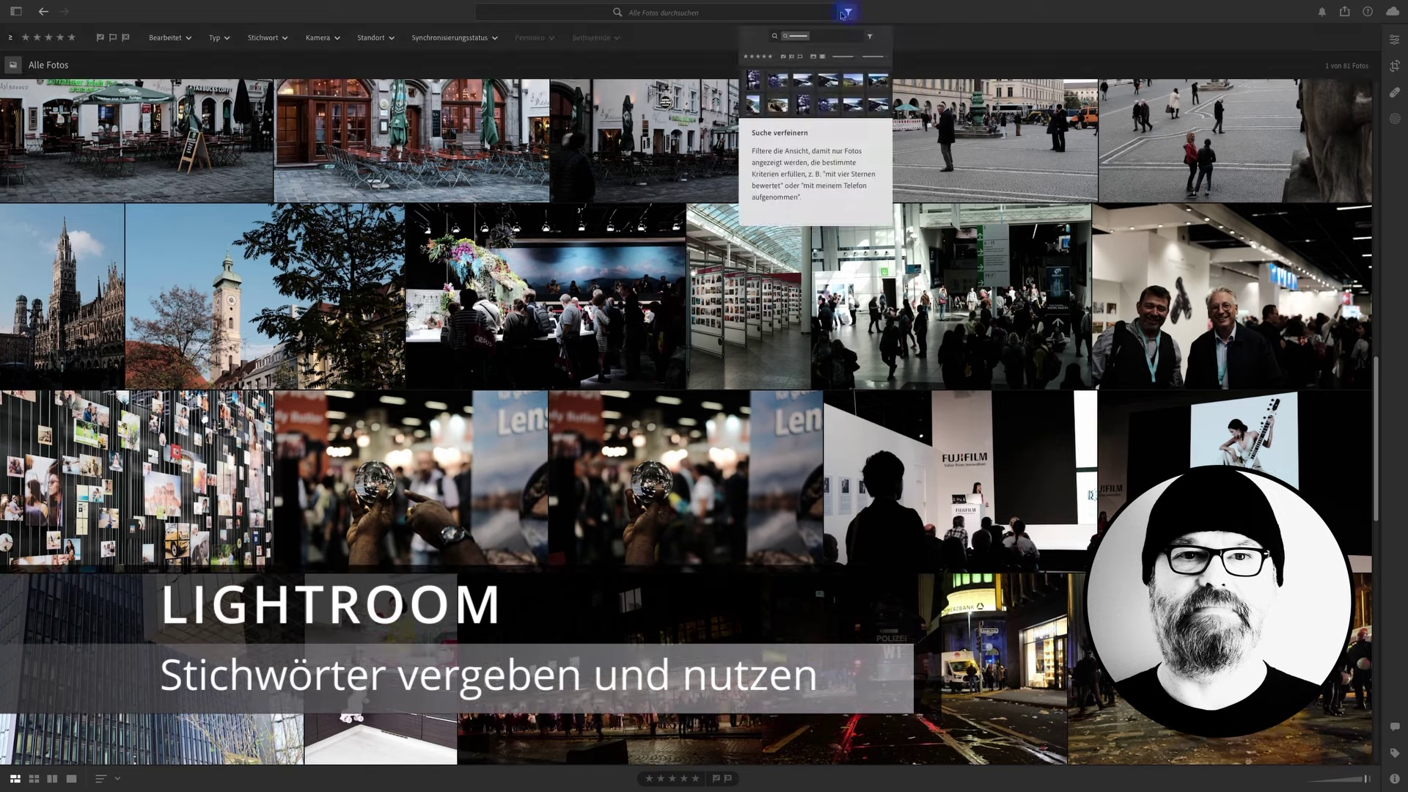
pyautogui.click(284, 38)
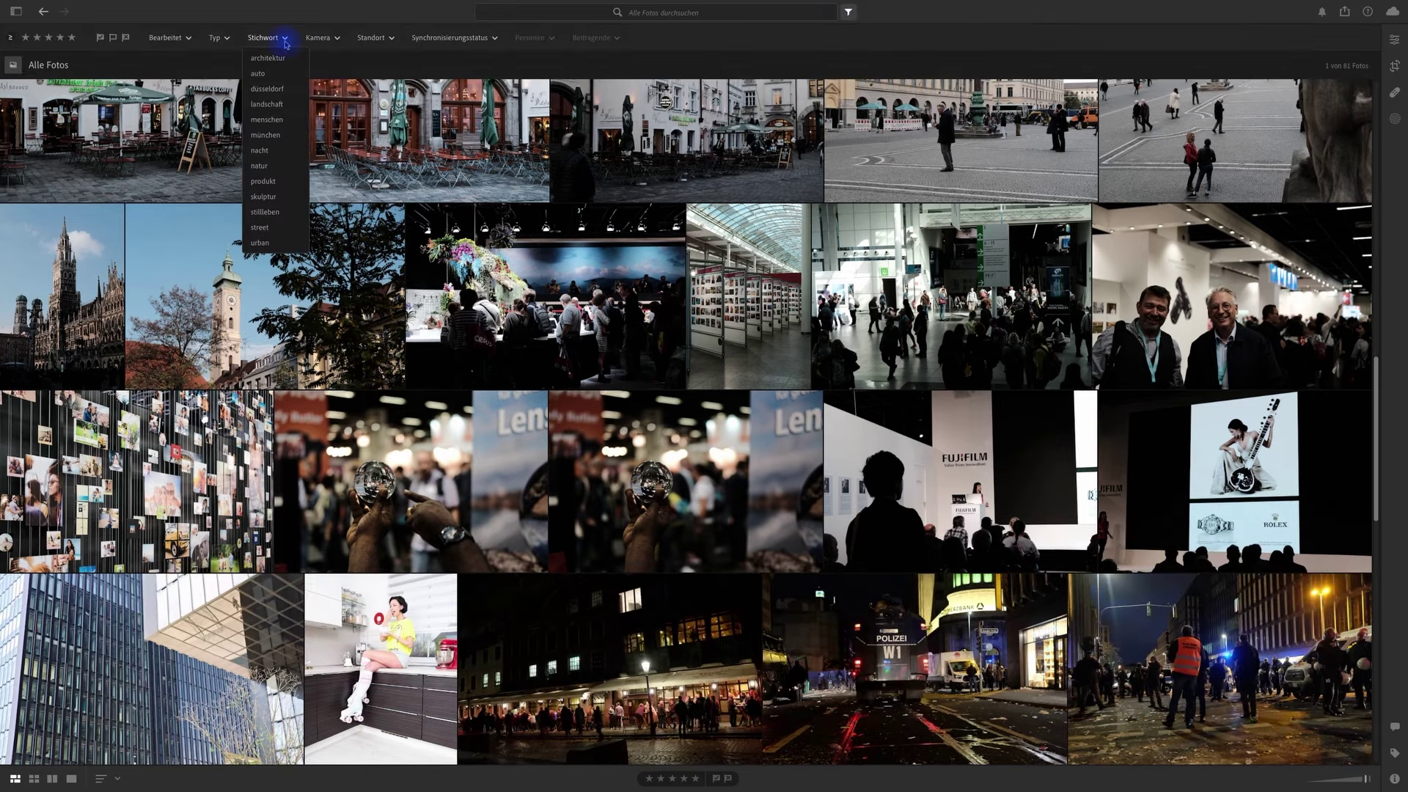
pyautogui.click(820, 31)
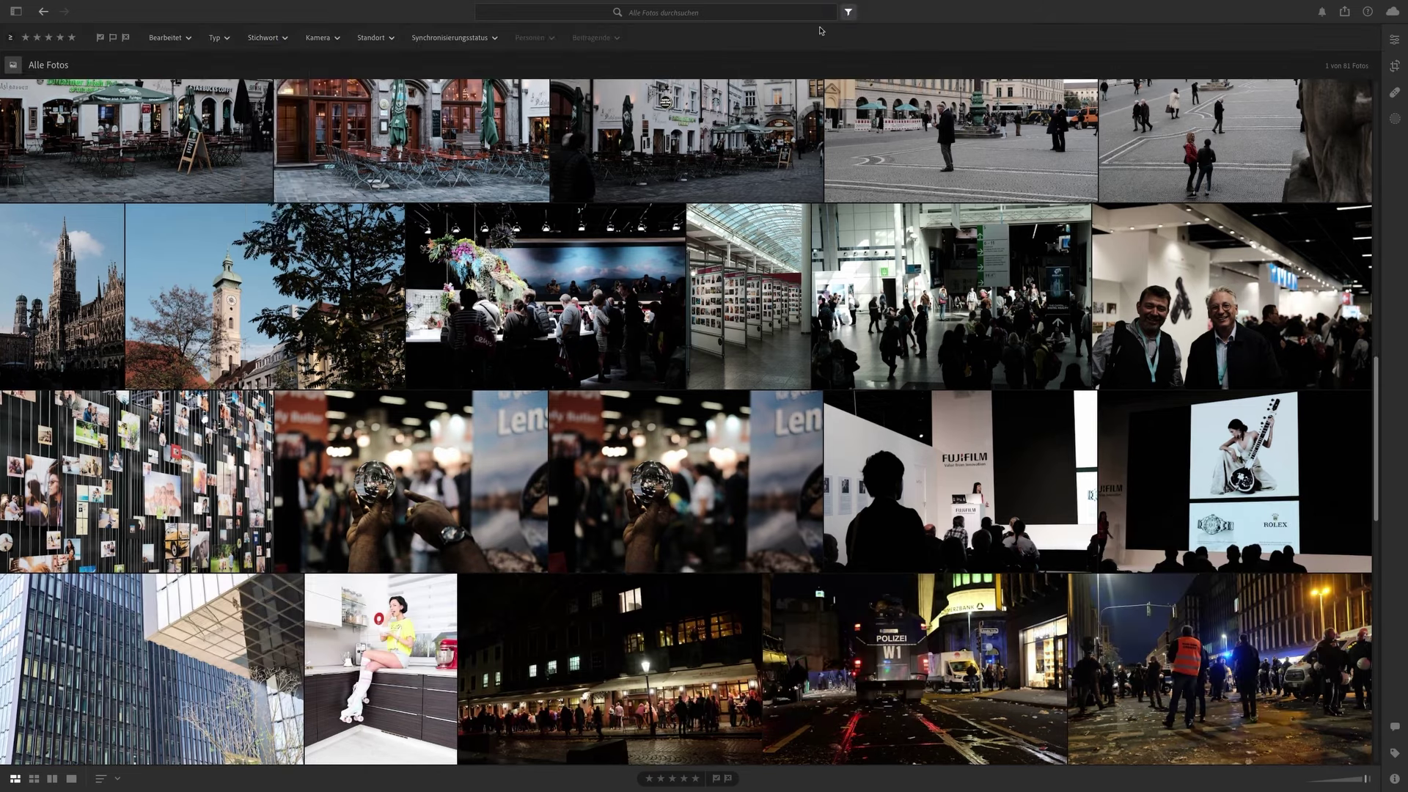
pyautogui.click(848, 12)
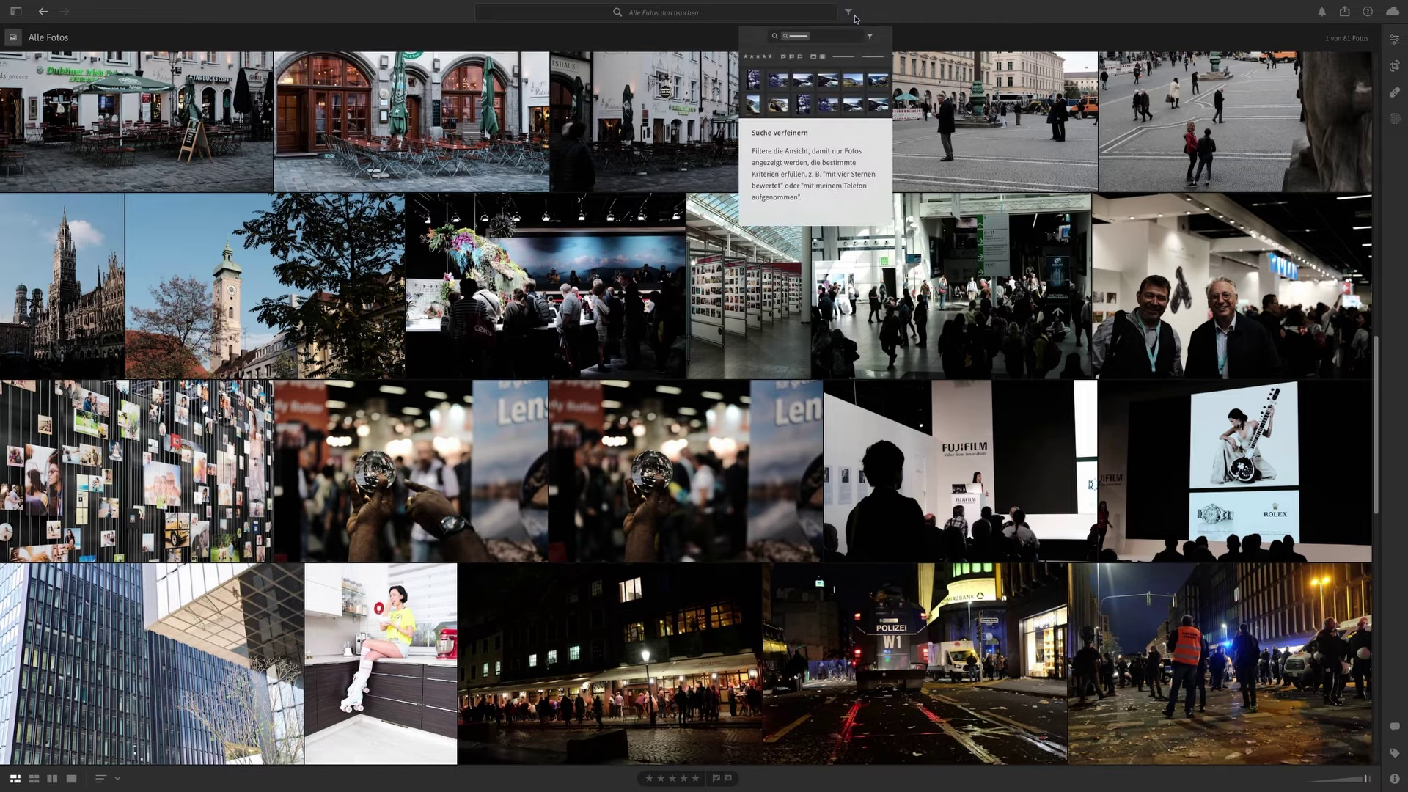
pyautogui.click(1394, 755)
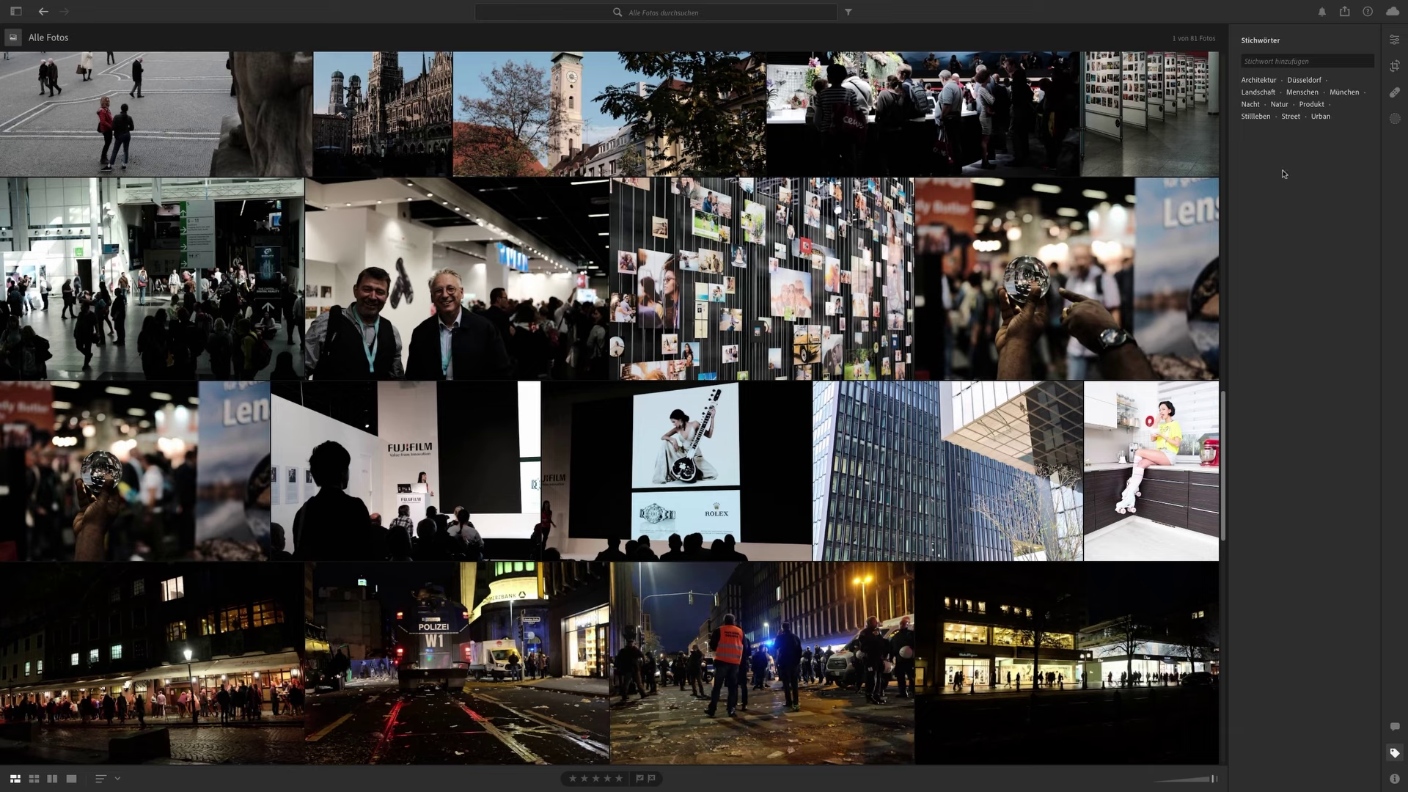
pyautogui.click(1393, 753)
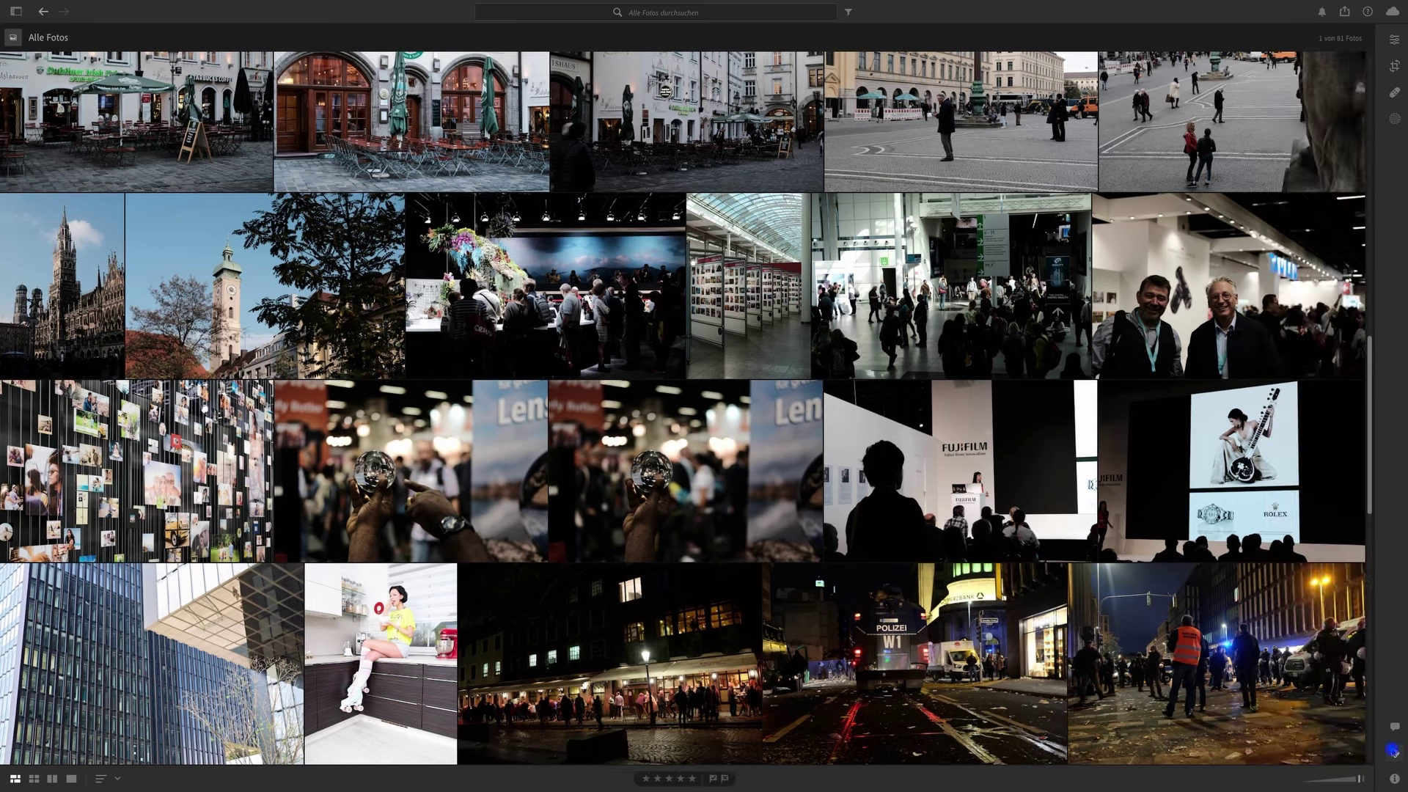
pyautogui.click(848, 12)
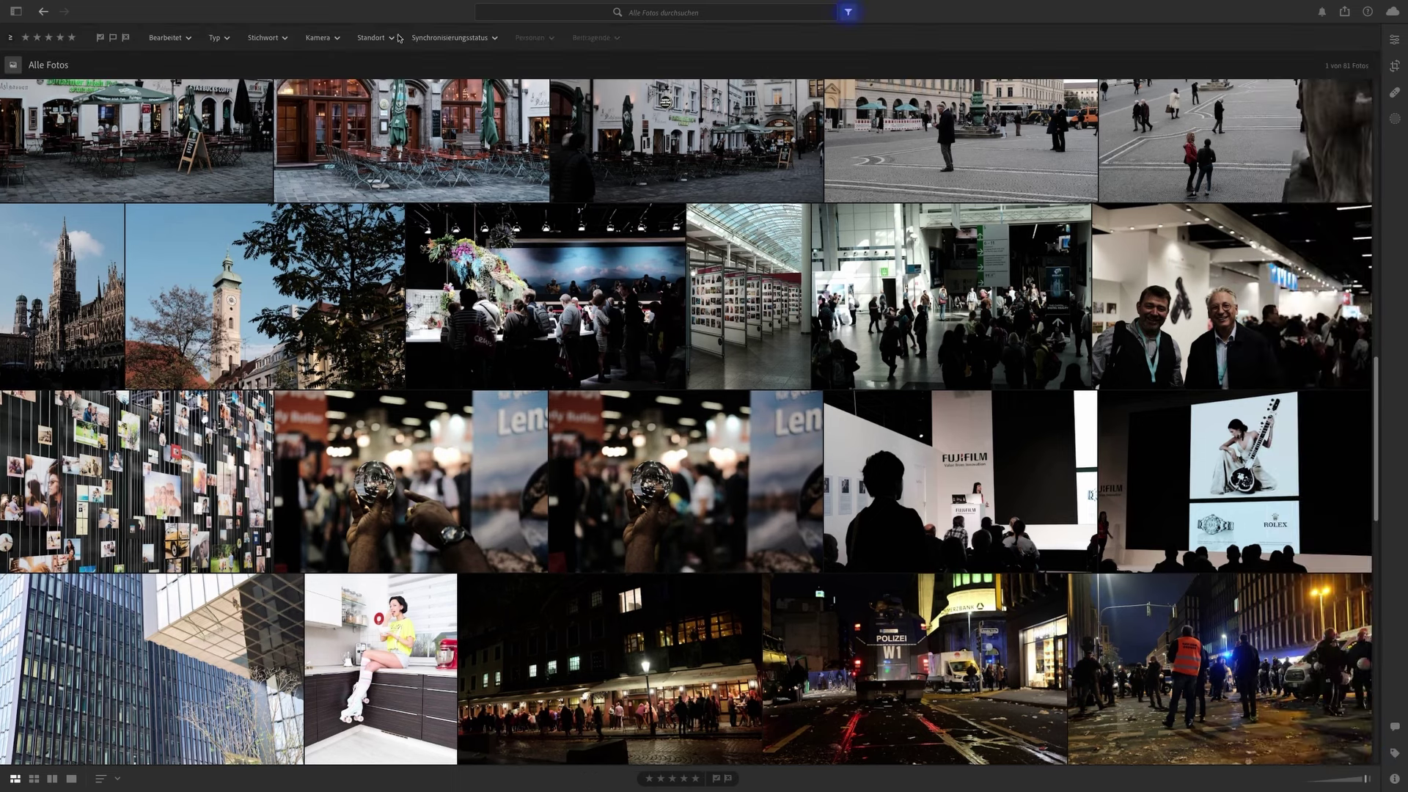
pyautogui.click(264, 37)
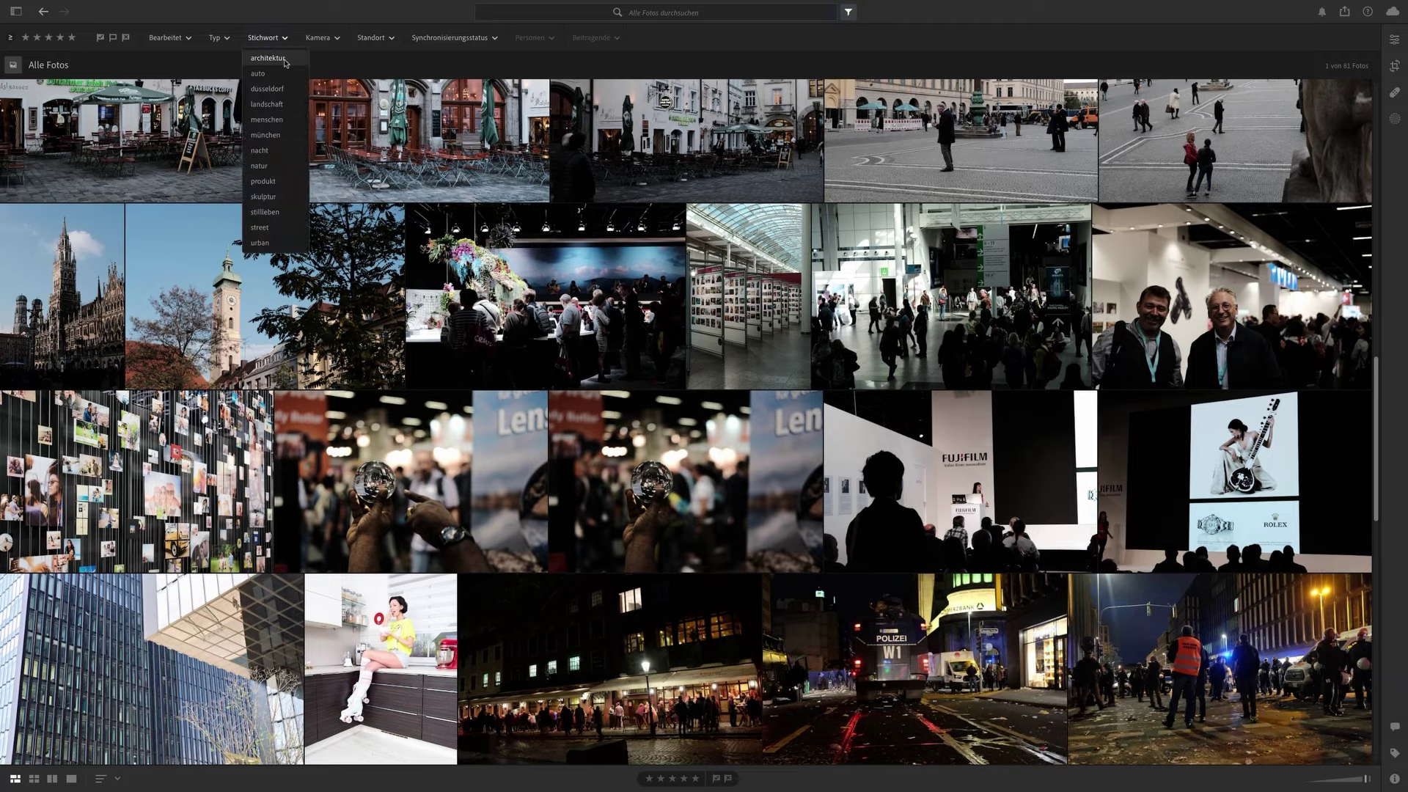
pyautogui.click(269, 57)
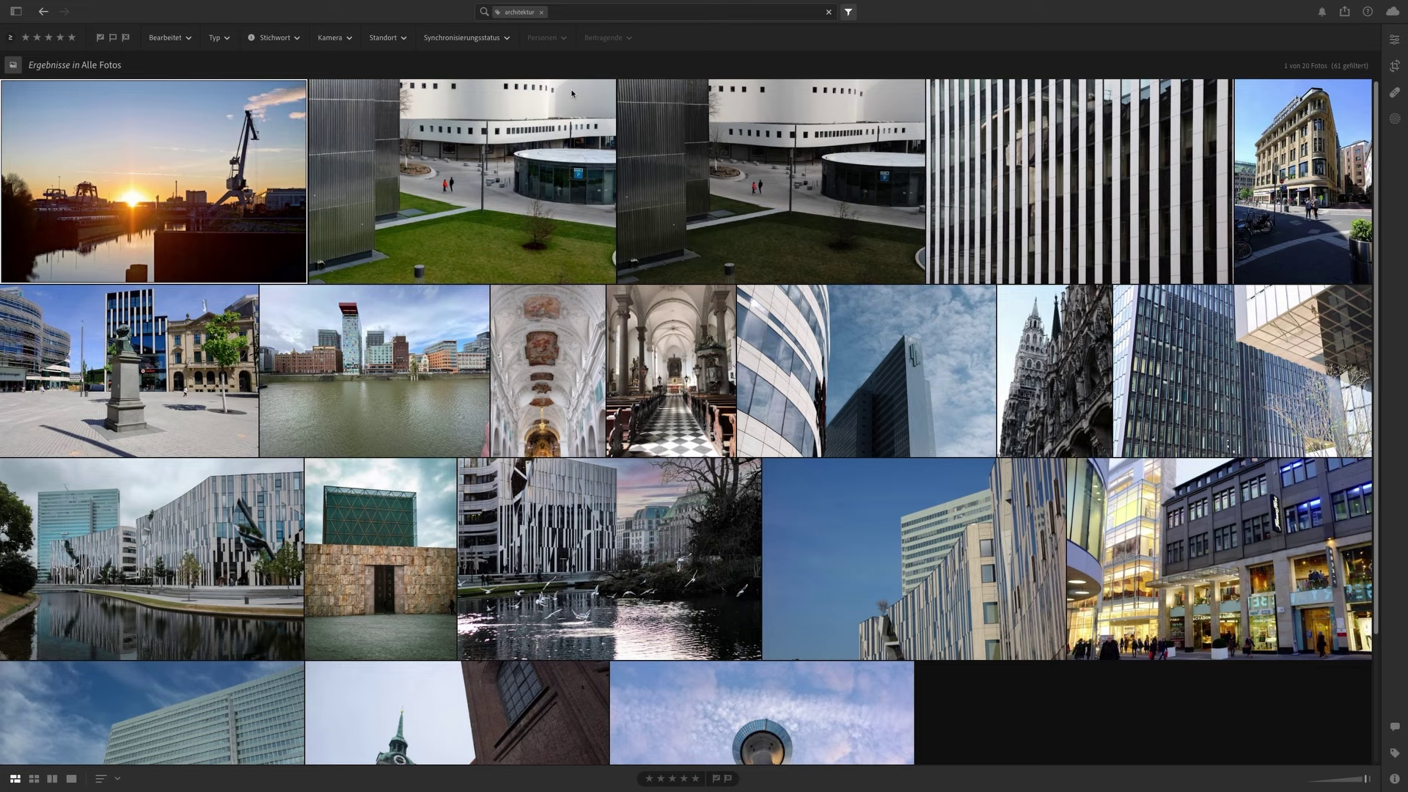
pyautogui.click(828, 12)
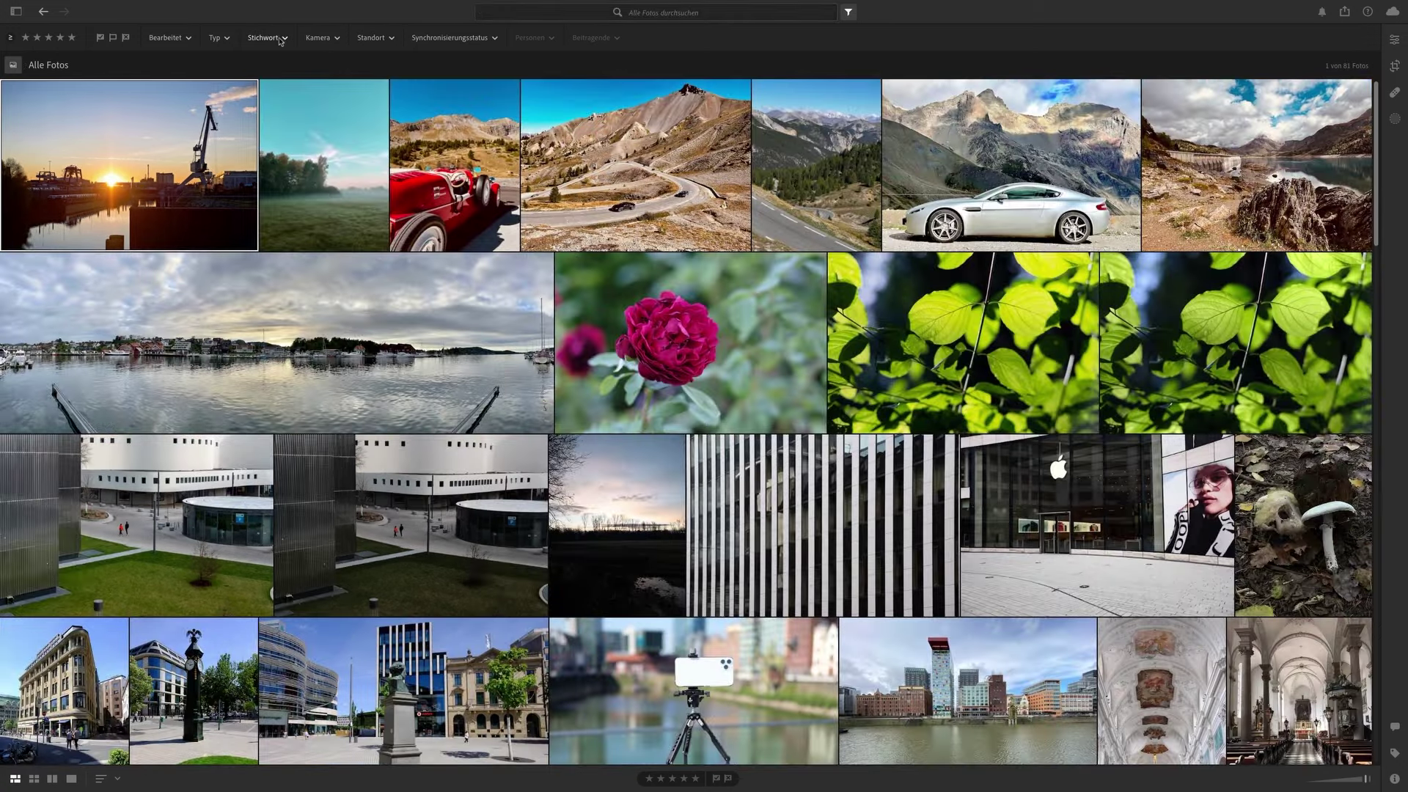
pyautogui.click(266, 38)
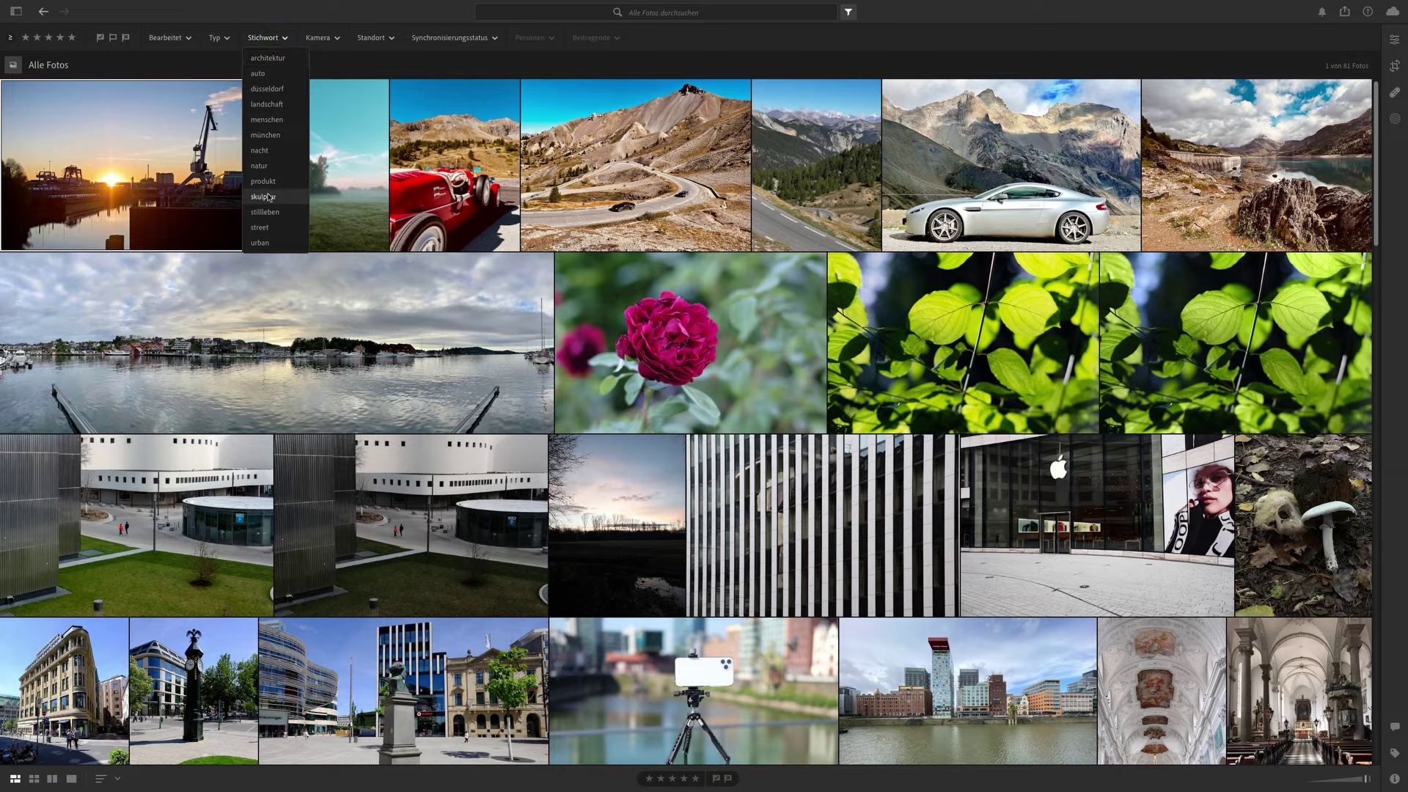
pyautogui.click(263, 196)
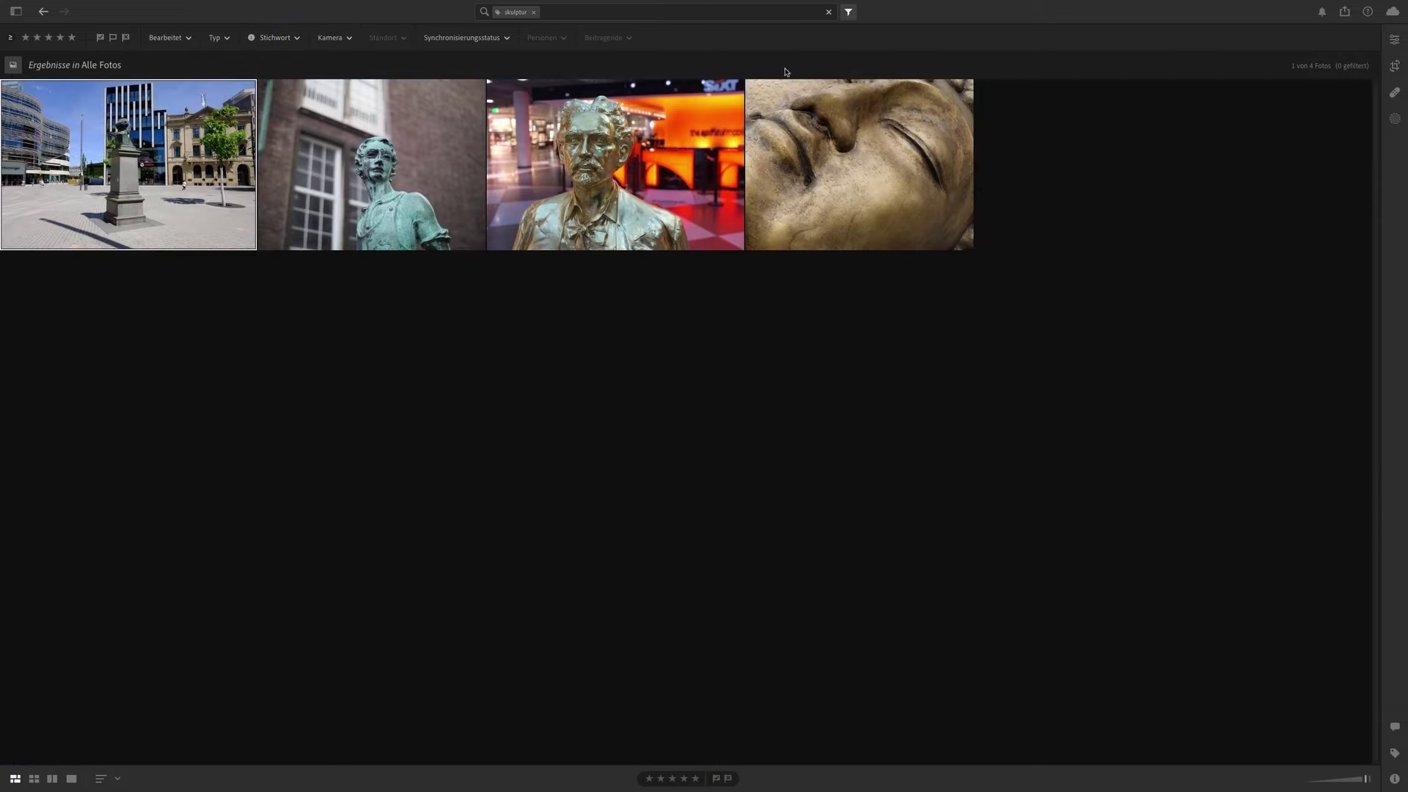
pyautogui.click(828, 11)
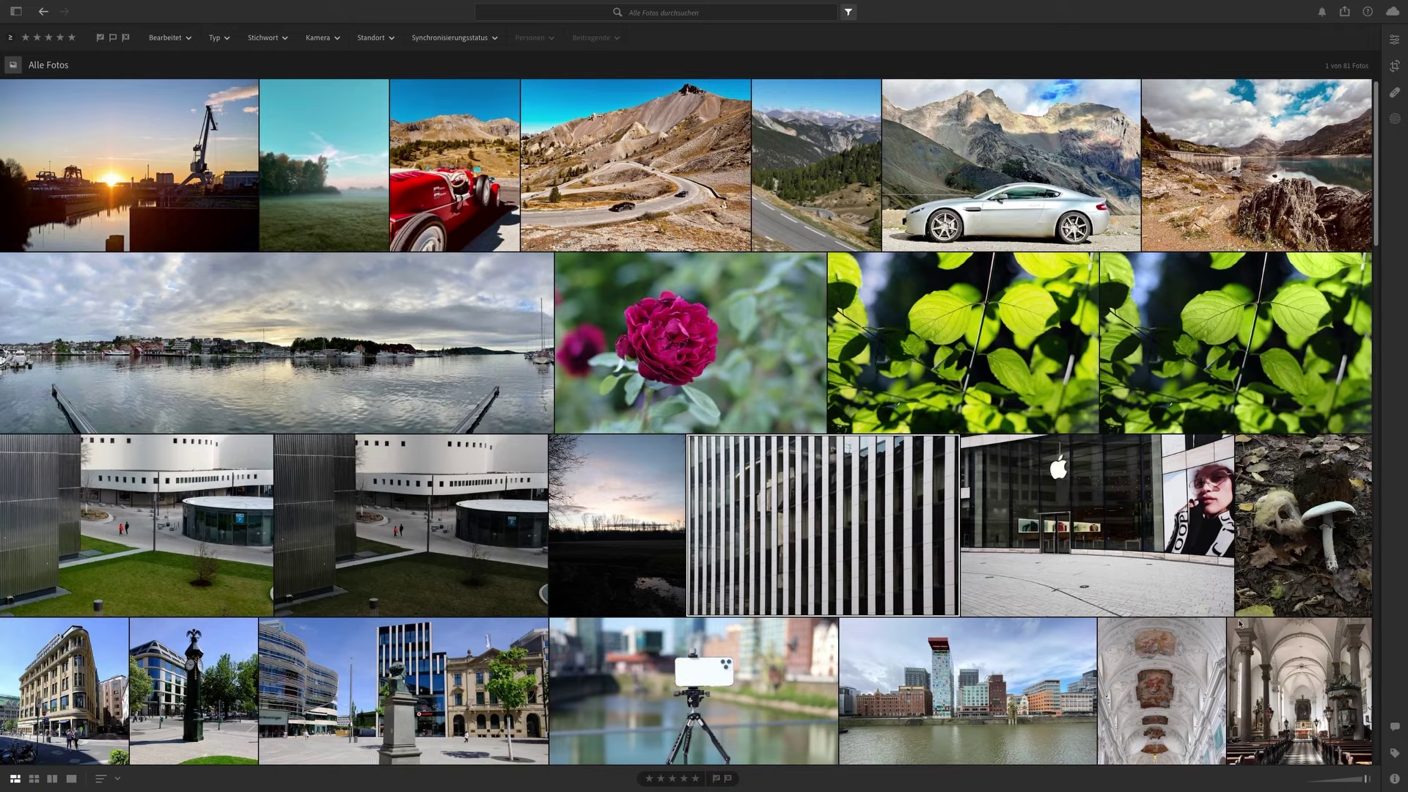
# Select the four statue photos: square statue, green statue, gold statue and bronze face
pyautogui.scroll(-2, 1239, 623)
pyautogui.scroll(-3, 1239, 623)
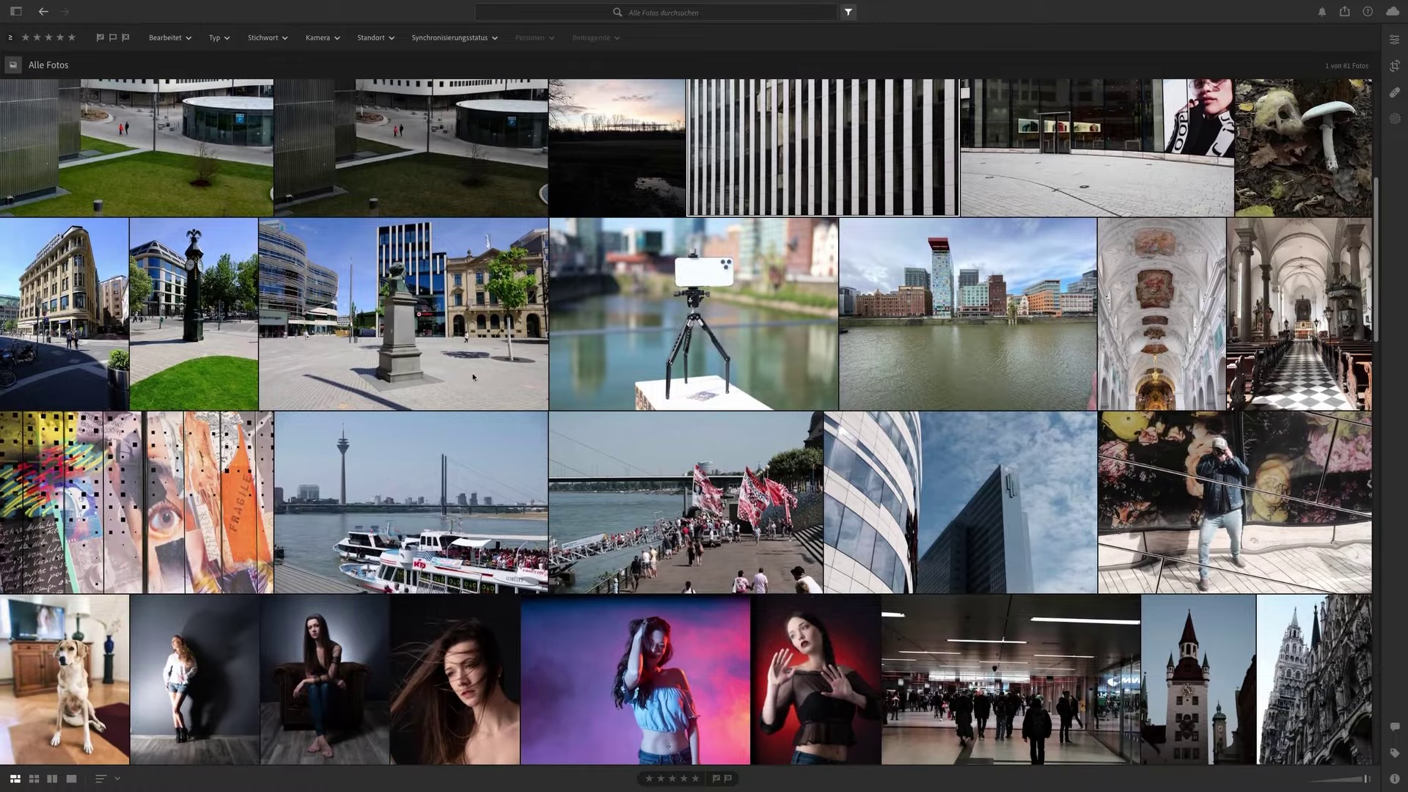
pyautogui.click(473, 371)
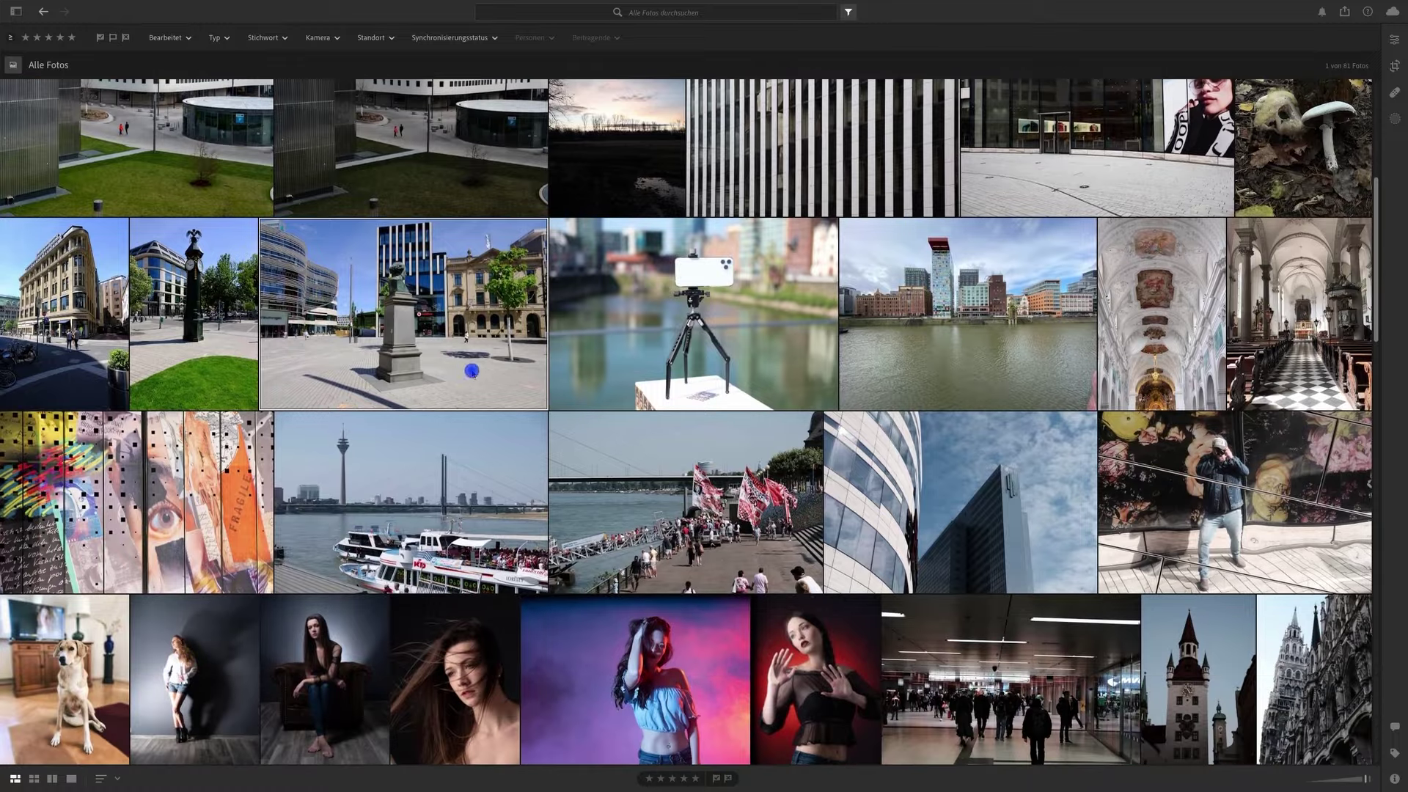
pyautogui.scroll(-2, 956, 500)
pyautogui.scroll(-5, 956, 500)
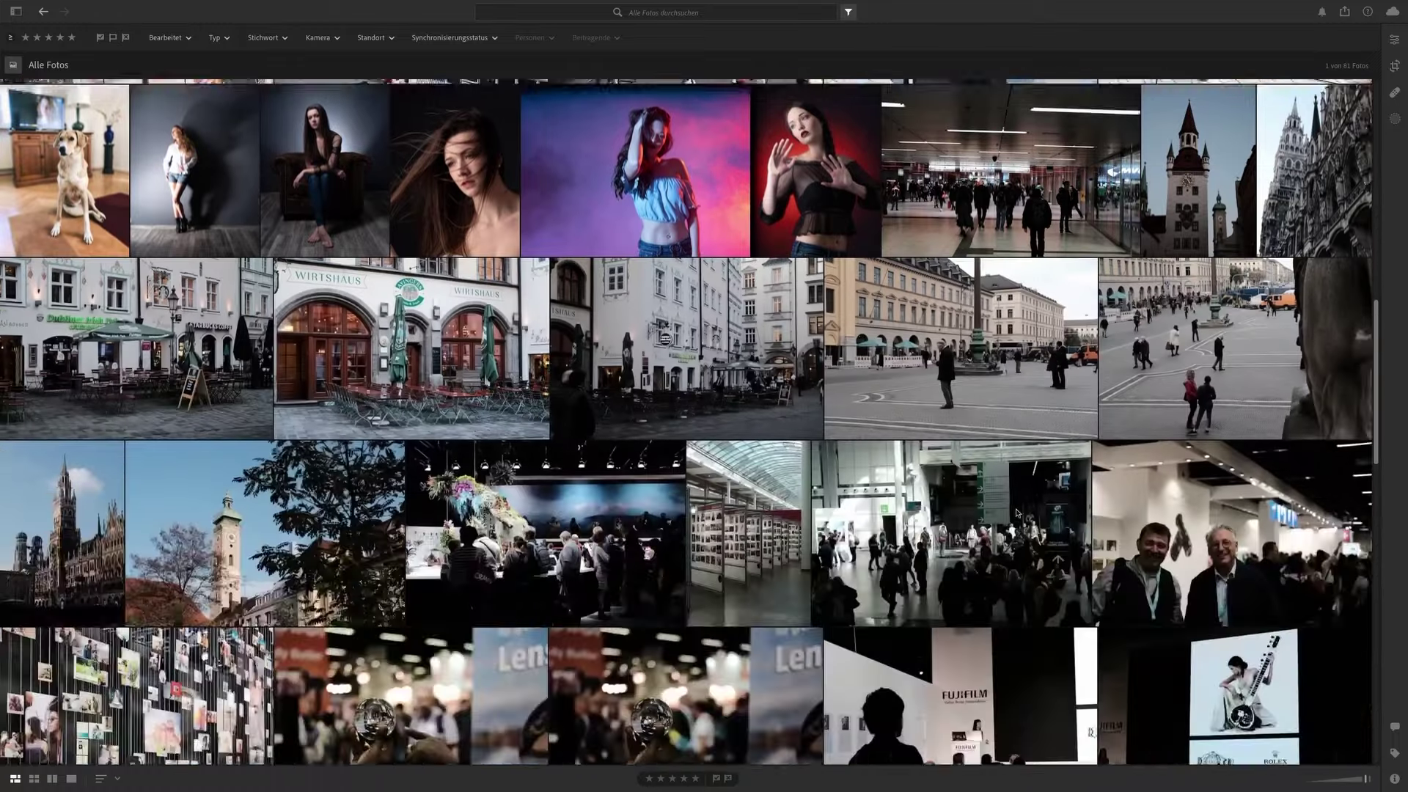
pyautogui.scroll(-3, 956, 500)
pyautogui.scroll(1, 1188, 473)
pyautogui.scroll(-5, 1188, 473)
pyautogui.scroll(-1, 1144, 499)
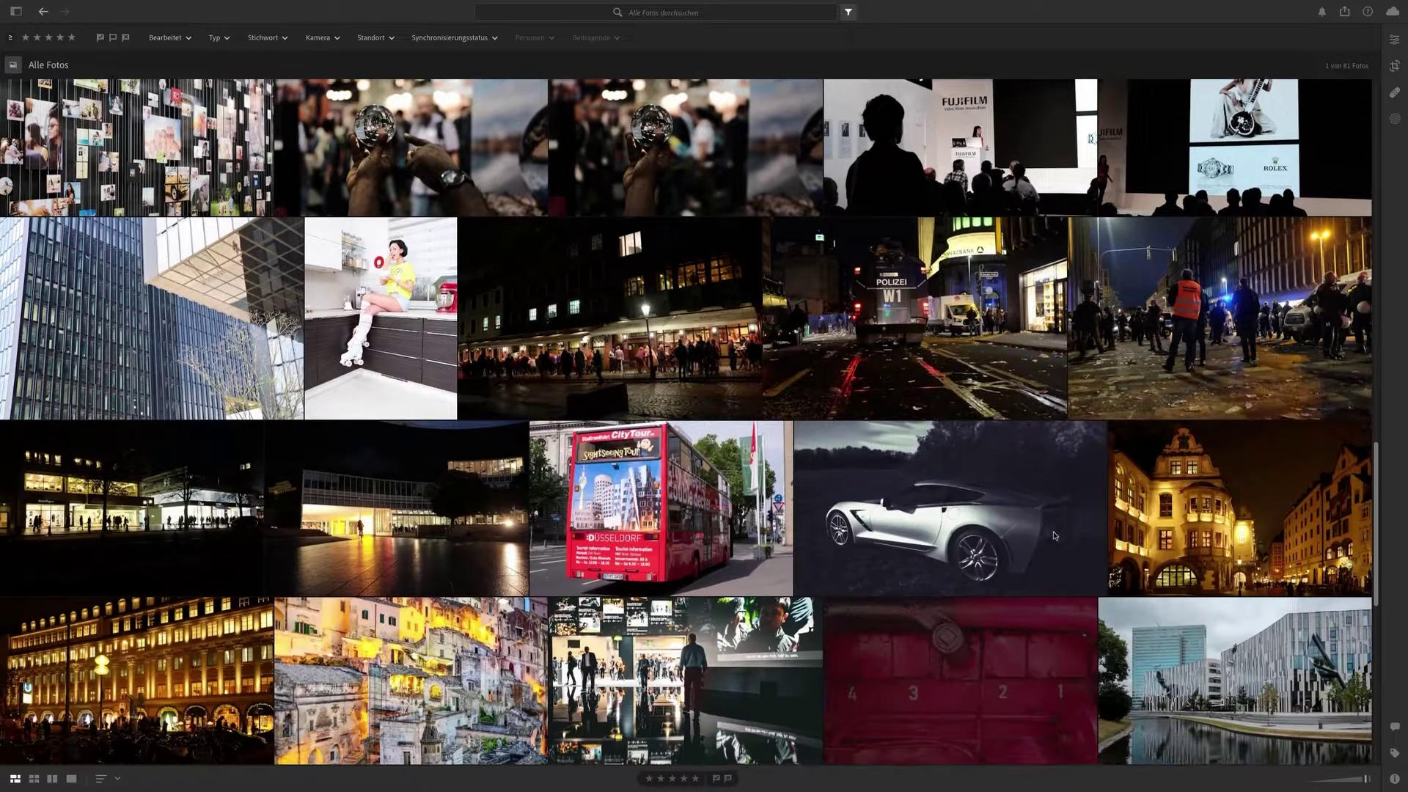
pyautogui.scroll(-3, 1100, 521)
pyautogui.scroll(-1, 1058, 541)
pyautogui.keyDown('ctrl'); pyautogui.click(124, 497); pyautogui.keyUp('ctrl')
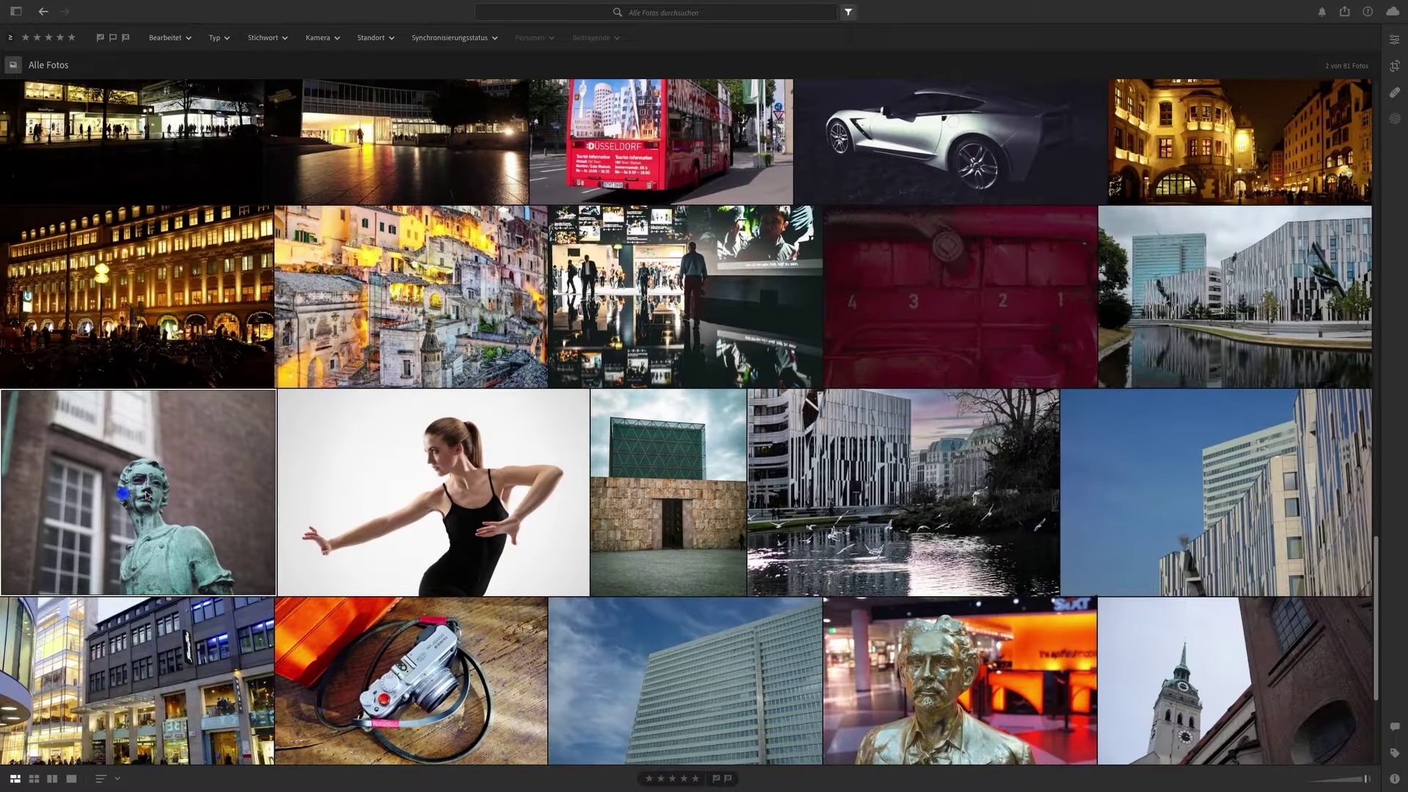
pyautogui.scroll(-4, 1012, 520)
pyautogui.keyDown('ctrl'); pyautogui.click(987, 495); pyautogui.keyUp('ctrl')
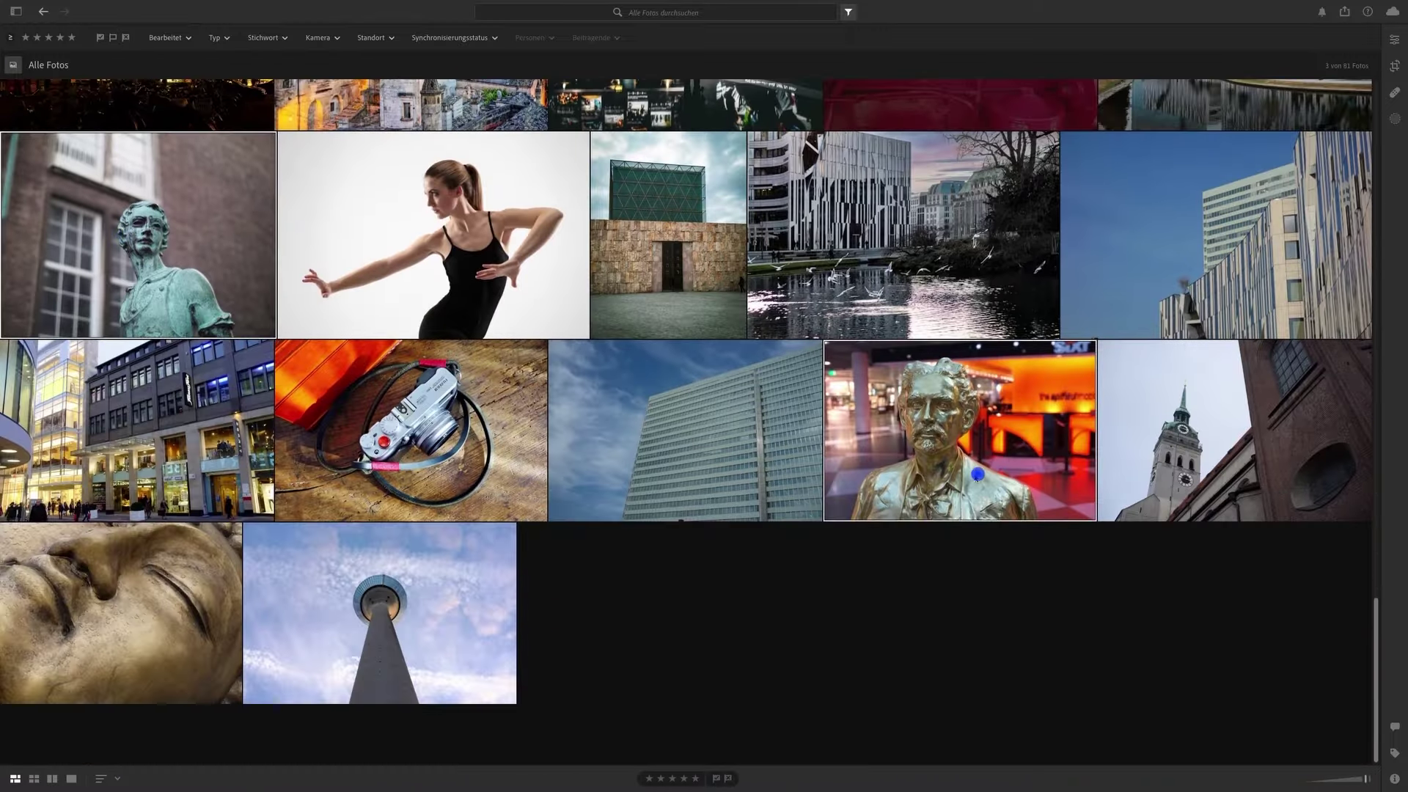
pyautogui.keyDown('ctrl'); pyautogui.click(176, 557); pyautogui.keyUp('ctrl')
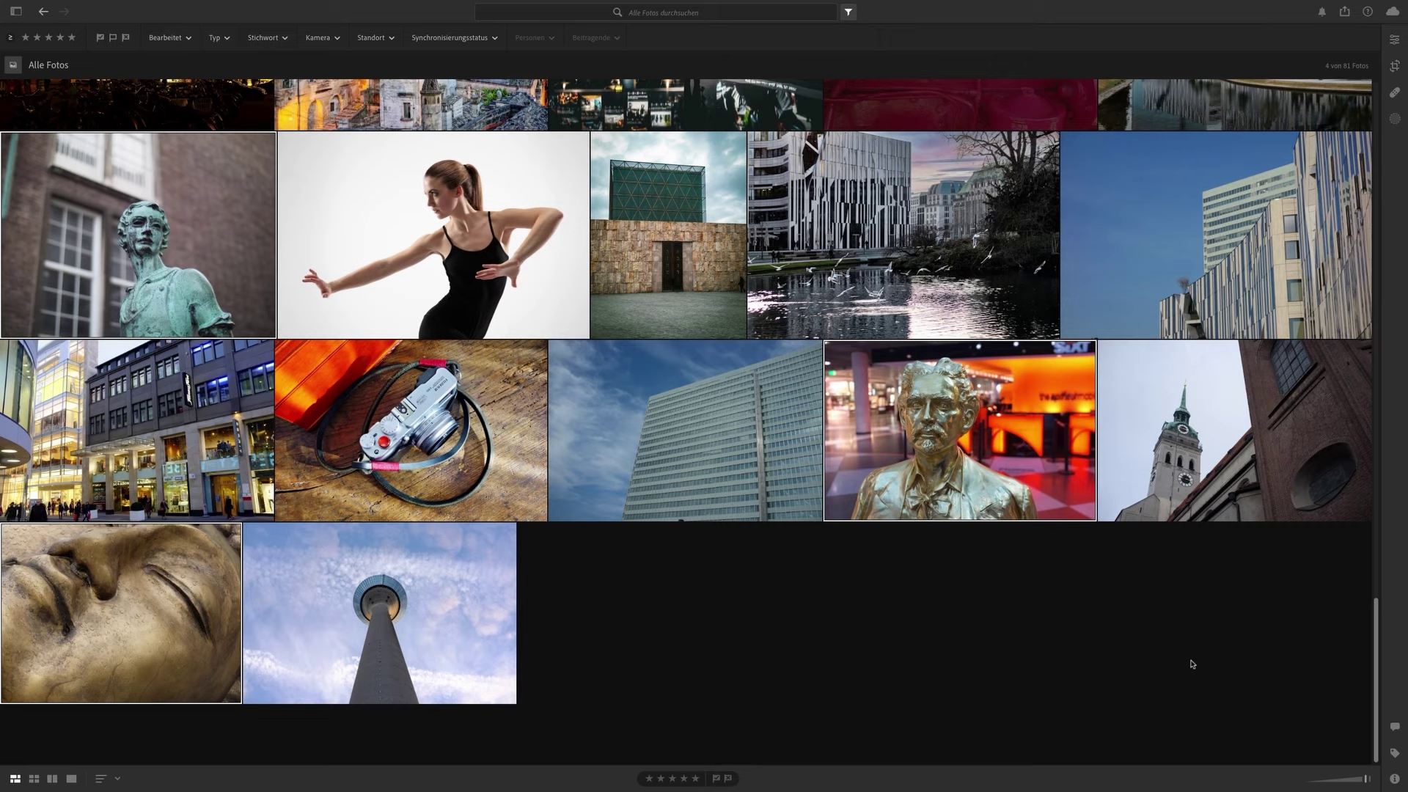
# Add the keyword 'Skulptur' to the selected photos and close the Stichwörter panel
pyautogui.press('k')
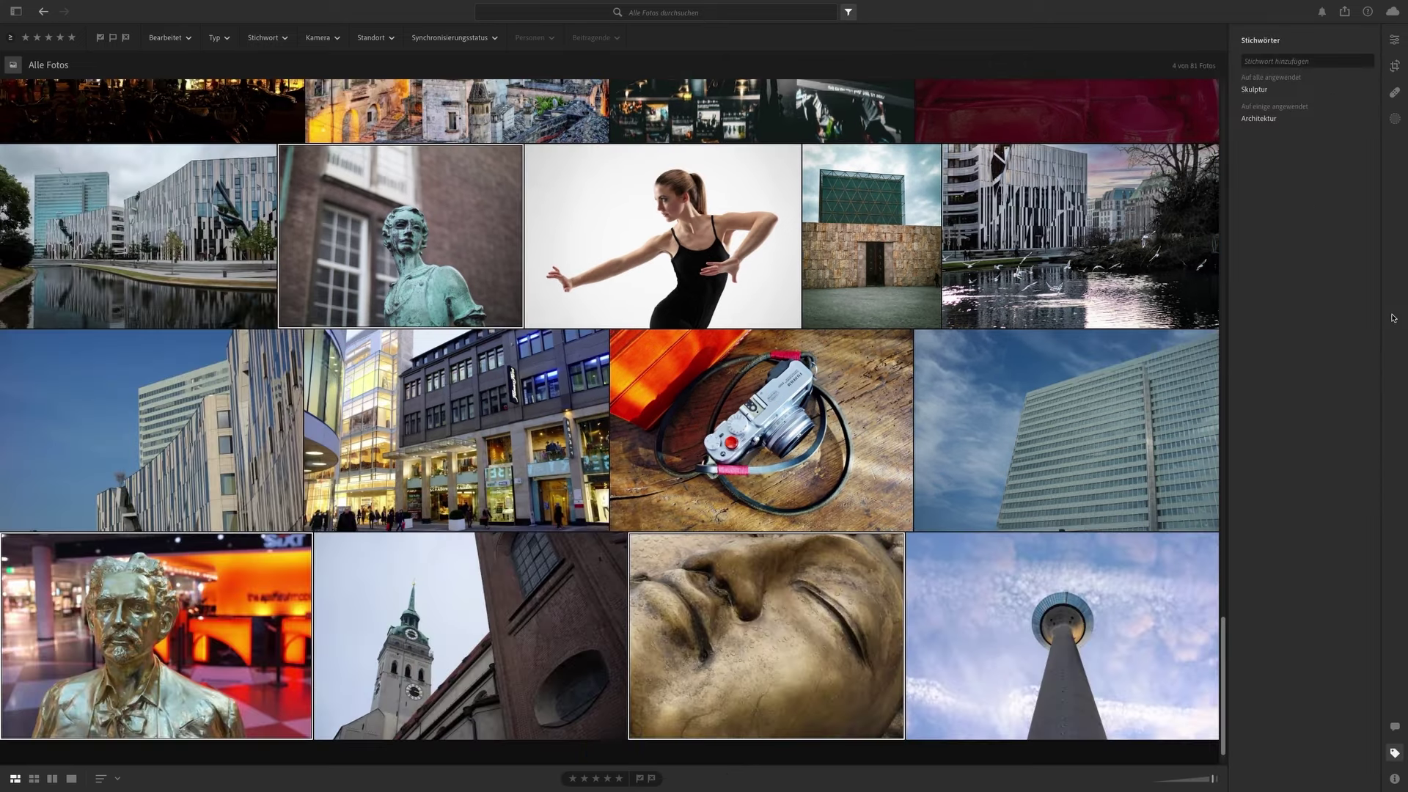
pyautogui.click(1262, 65)
pyautogui.click(1270, 61)
pyautogui.write('Skul')
pyautogui.write('ptu')
pyautogui.write('r')
pyautogui.press('Return')
pyautogui.click(1396, 754)
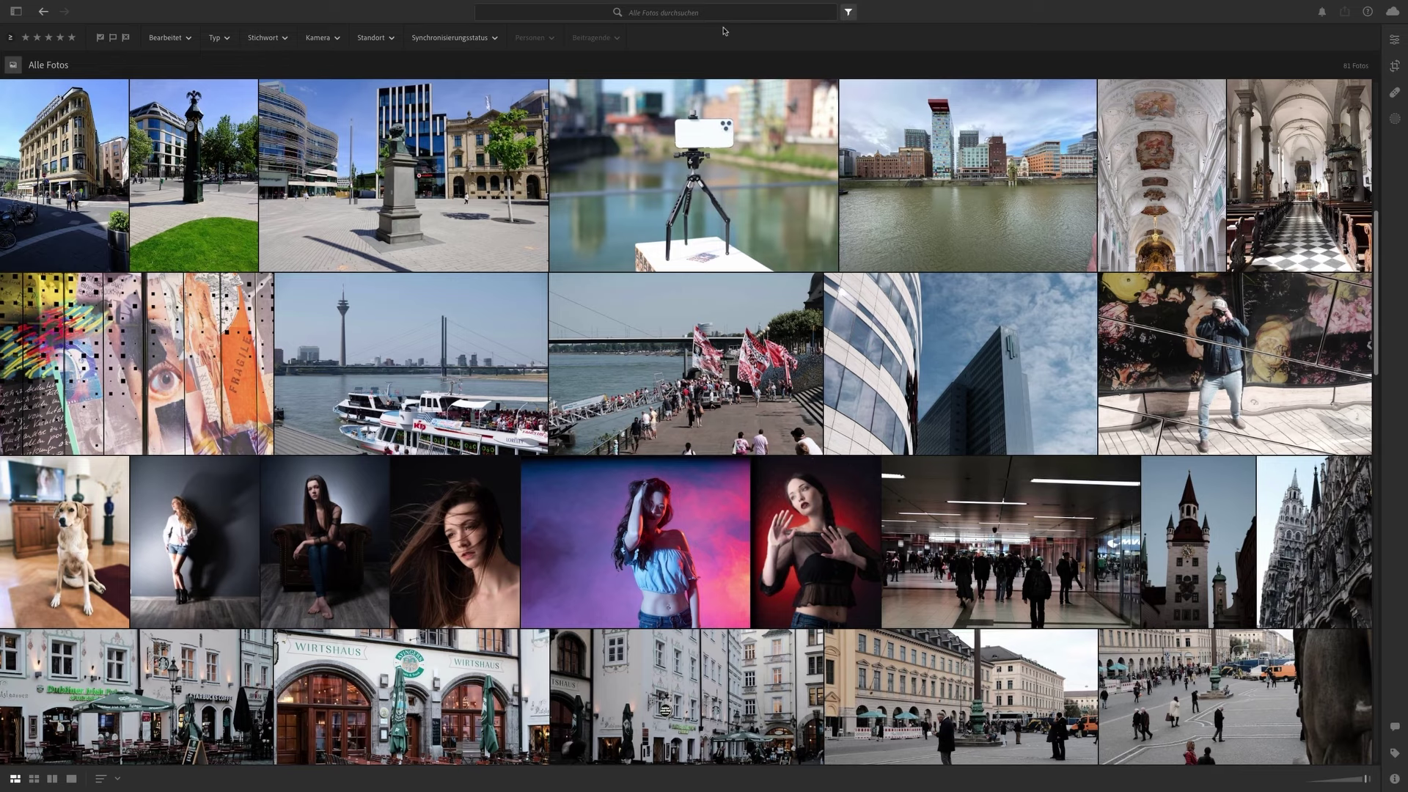
# Open My Photos, filter by Stichwort 'skulptur' to see four photos, then clear the filter
pyautogui.press('p')
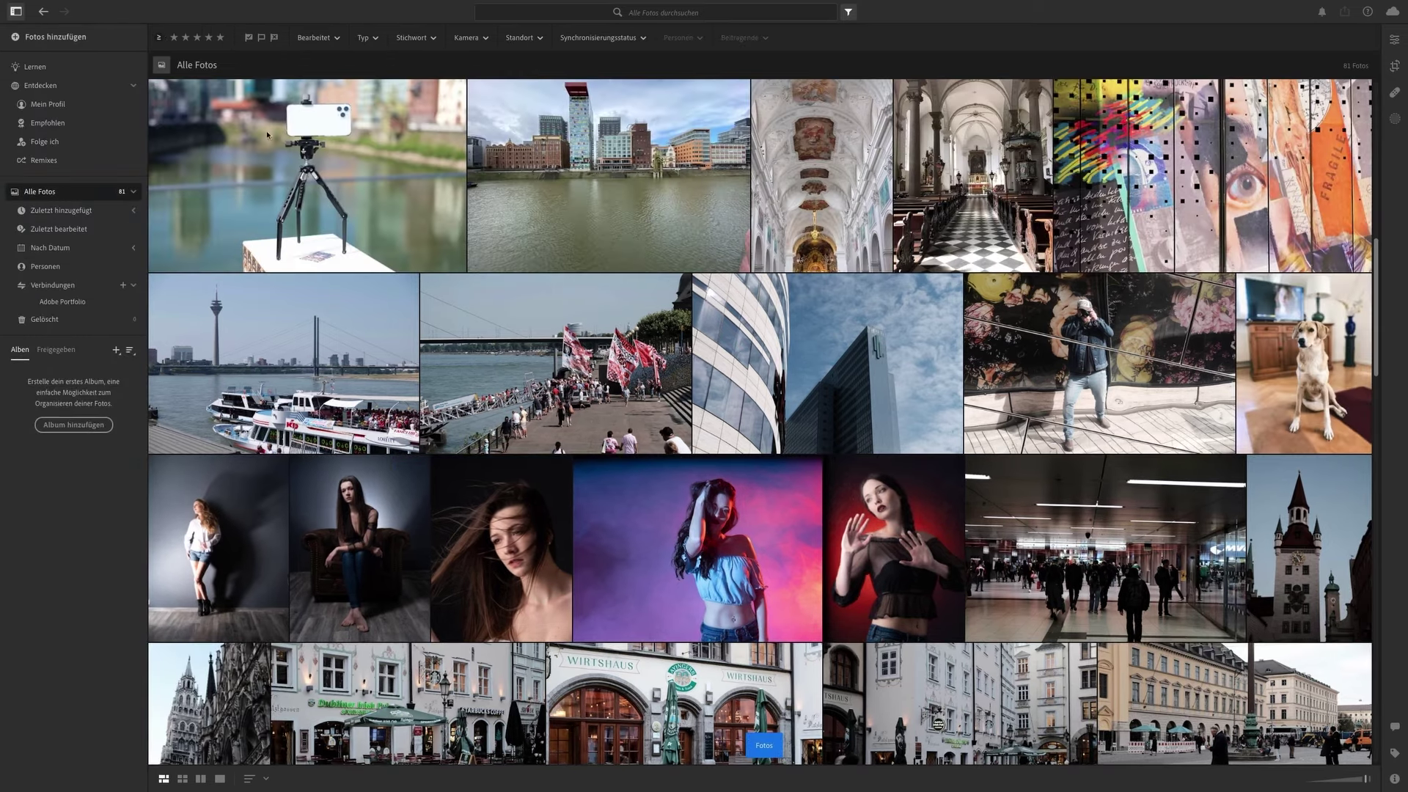
pyautogui.click(428, 40)
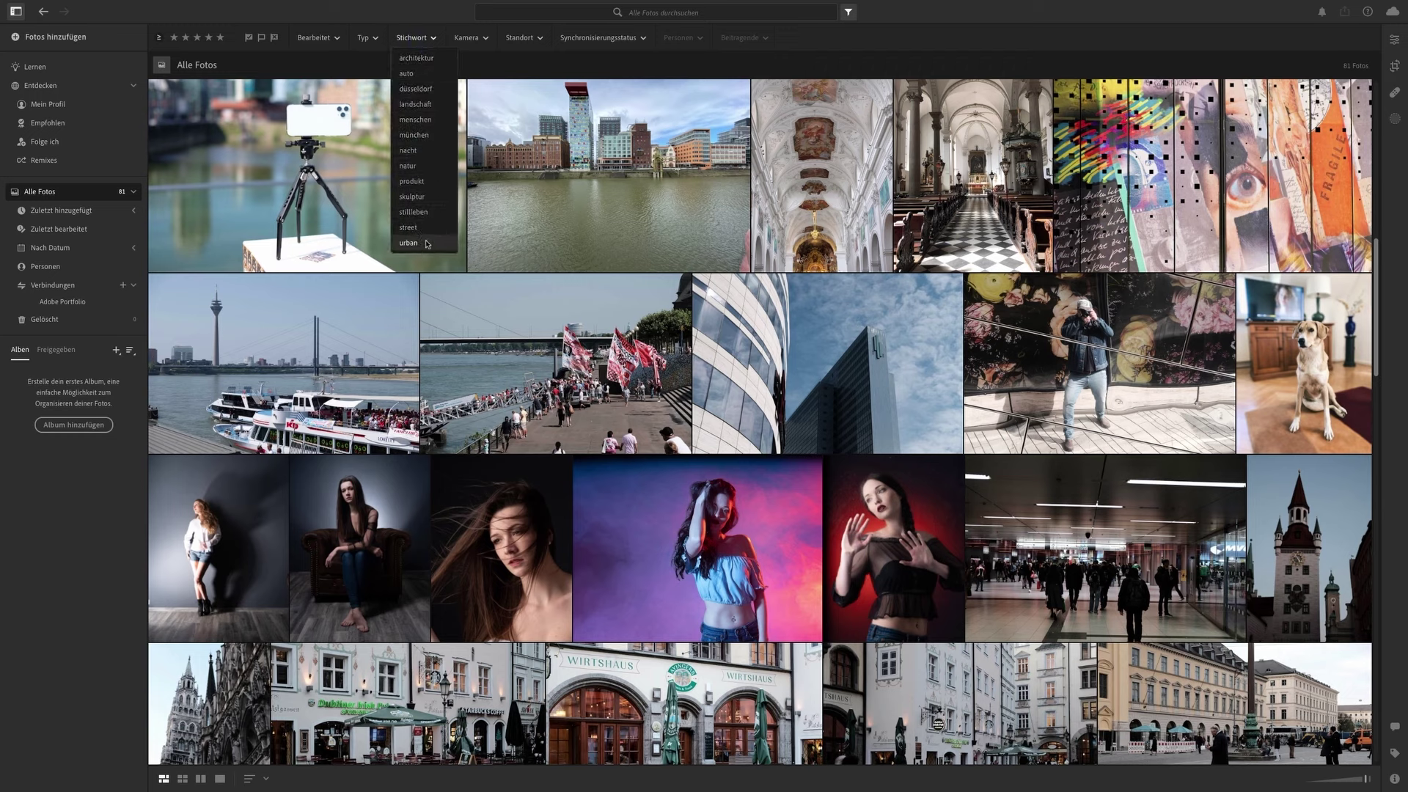
pyautogui.click(427, 196)
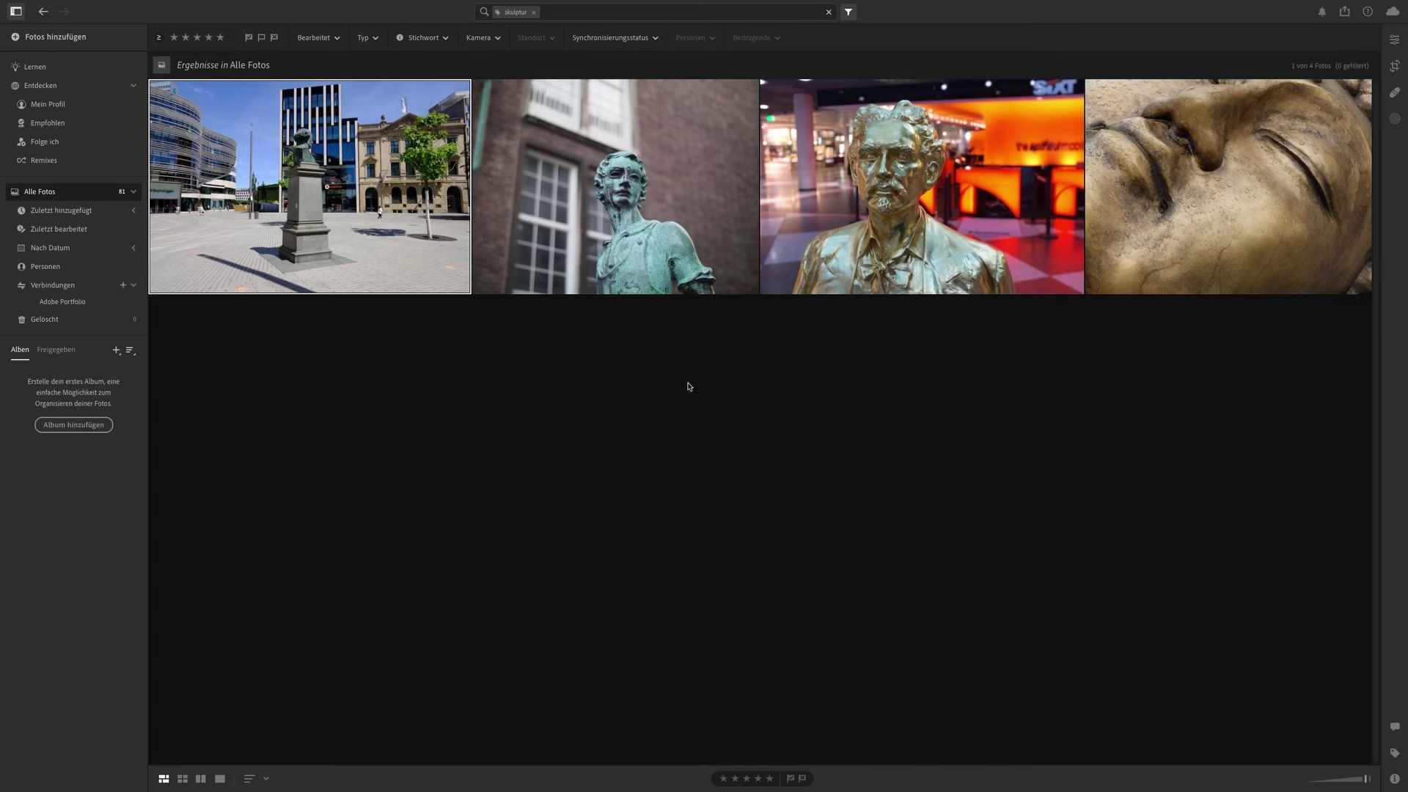
pyautogui.click(828, 12)
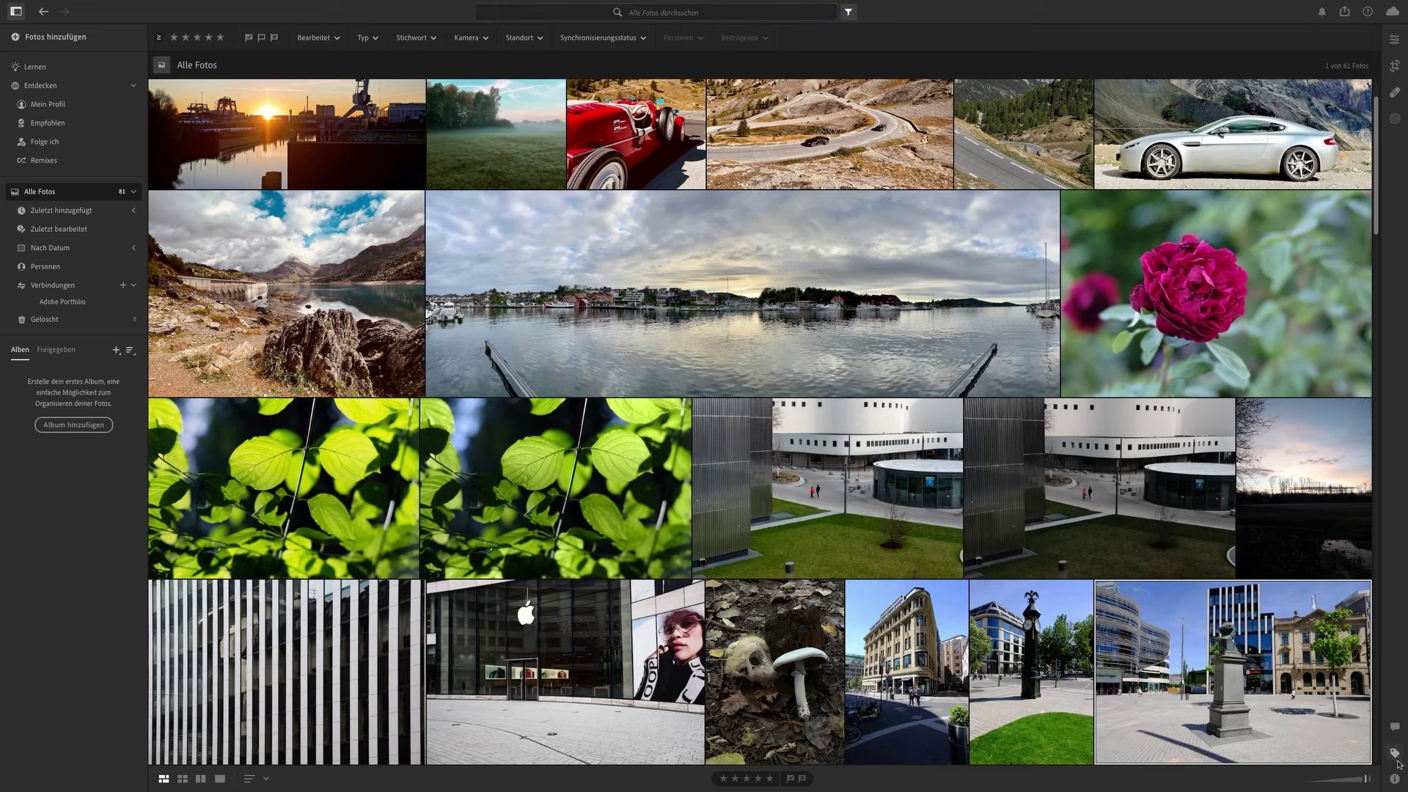
# Remove the Skulptur keyword from the selected city-square statue photo
pyautogui.click(1395, 753)
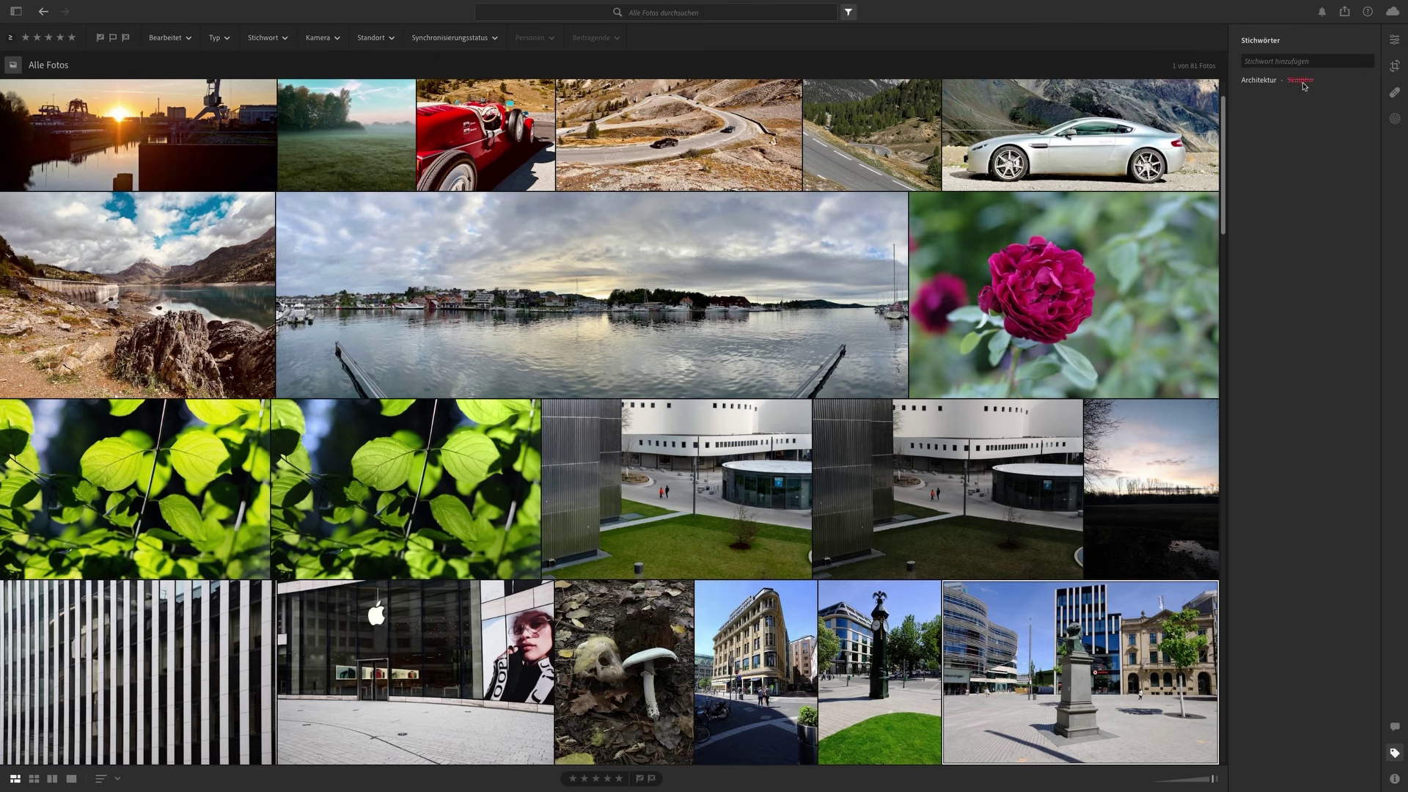
pyautogui.click(1301, 80)
pyautogui.click(1393, 754)
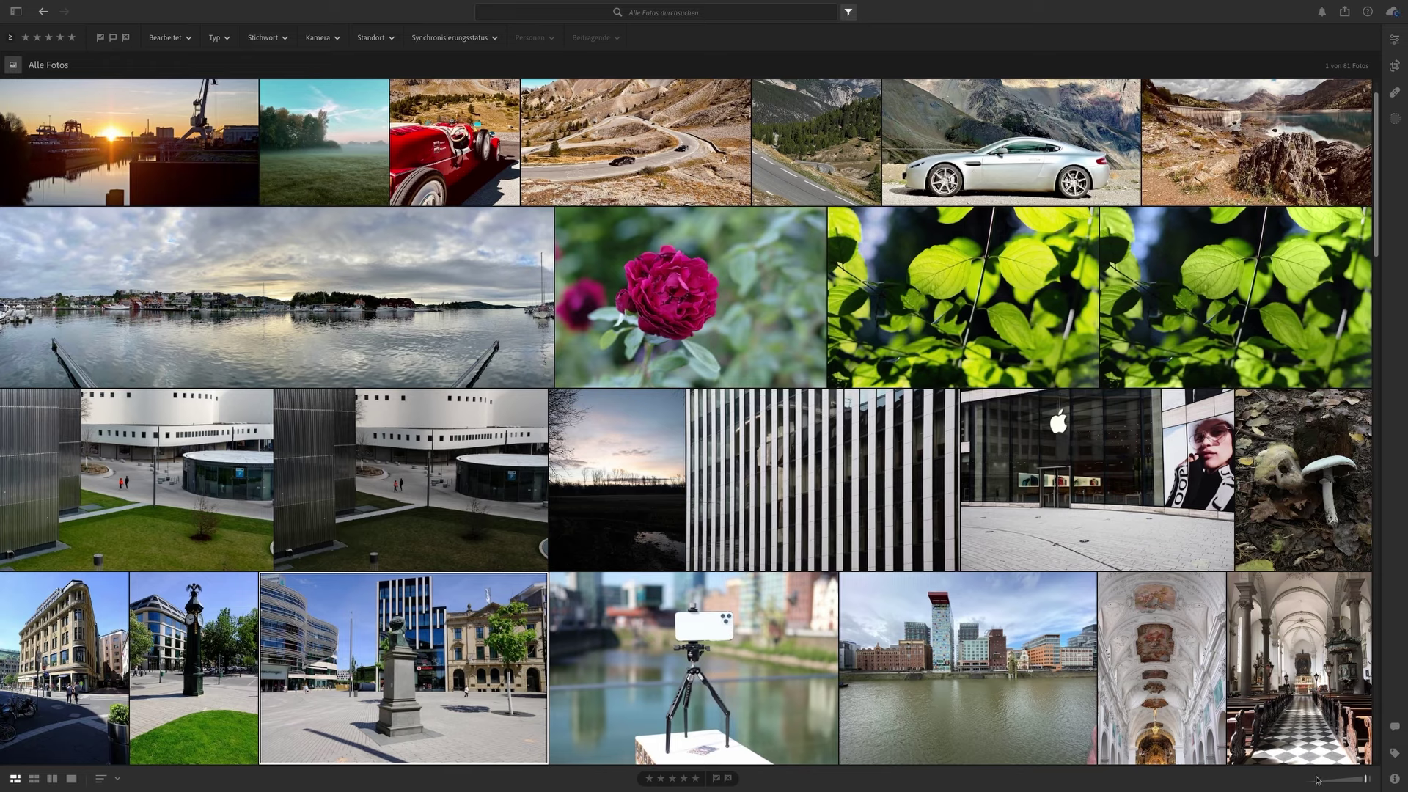
# Shrink the thumbnails, then open the Stichwort filter list and the search options
pyautogui.click(1342, 781)
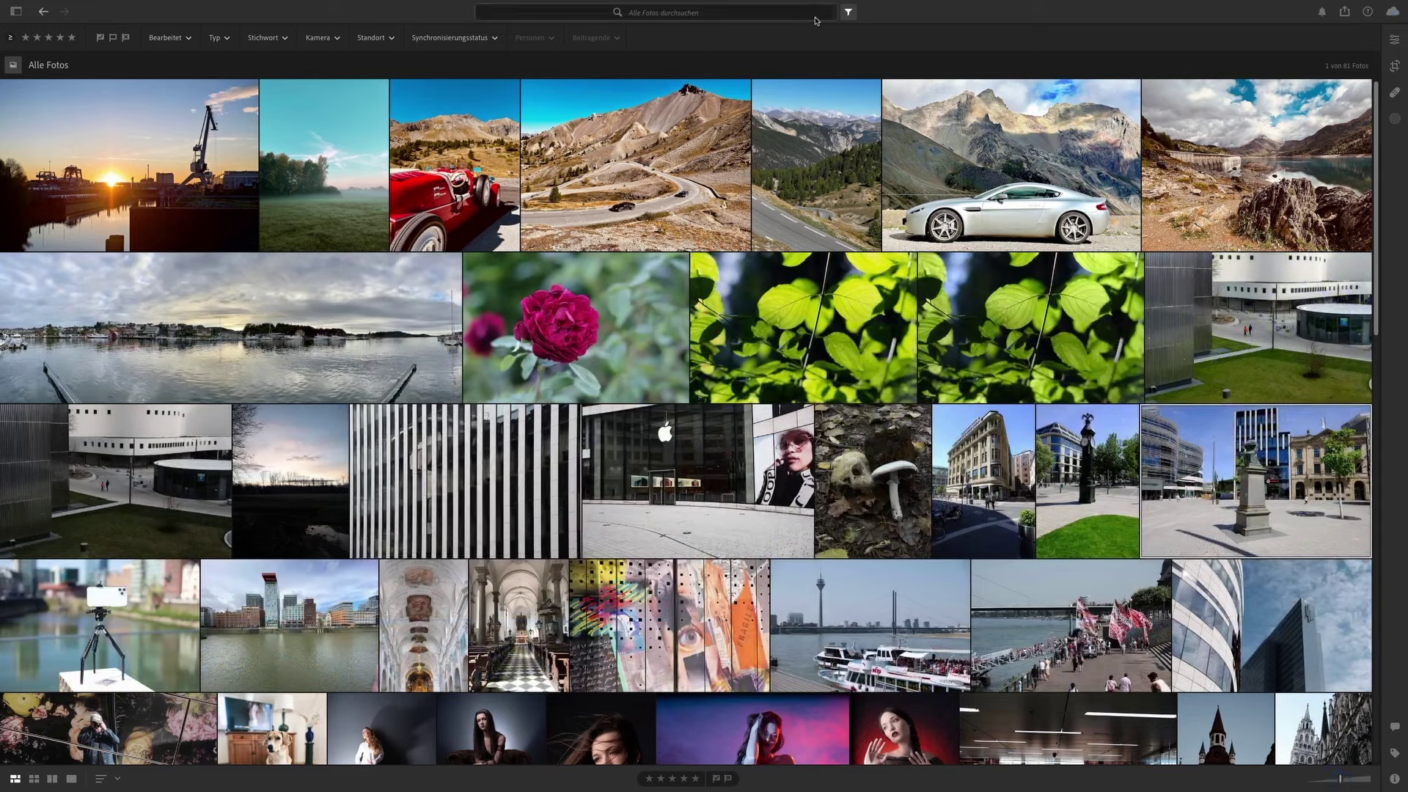
pyautogui.click(281, 39)
pyautogui.click(763, 13)
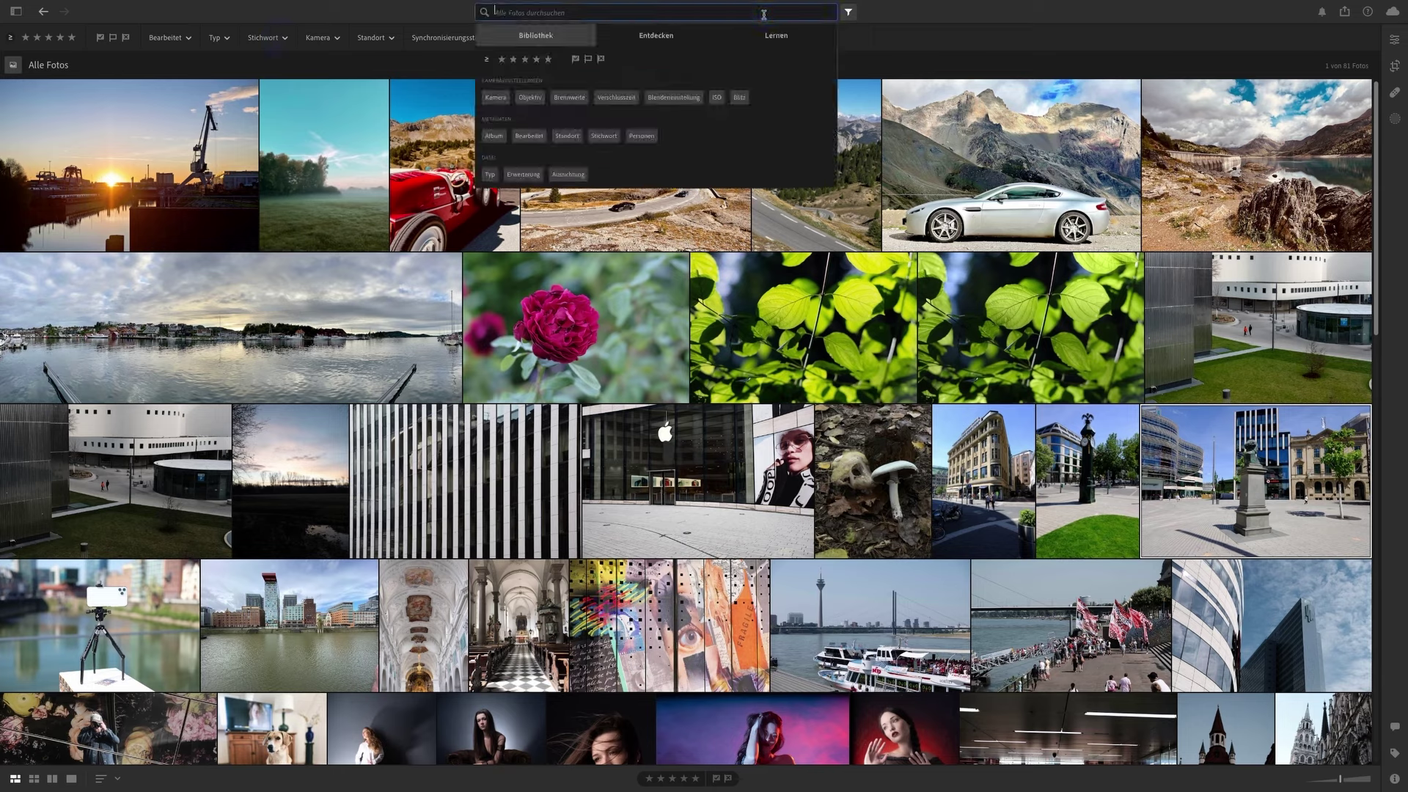